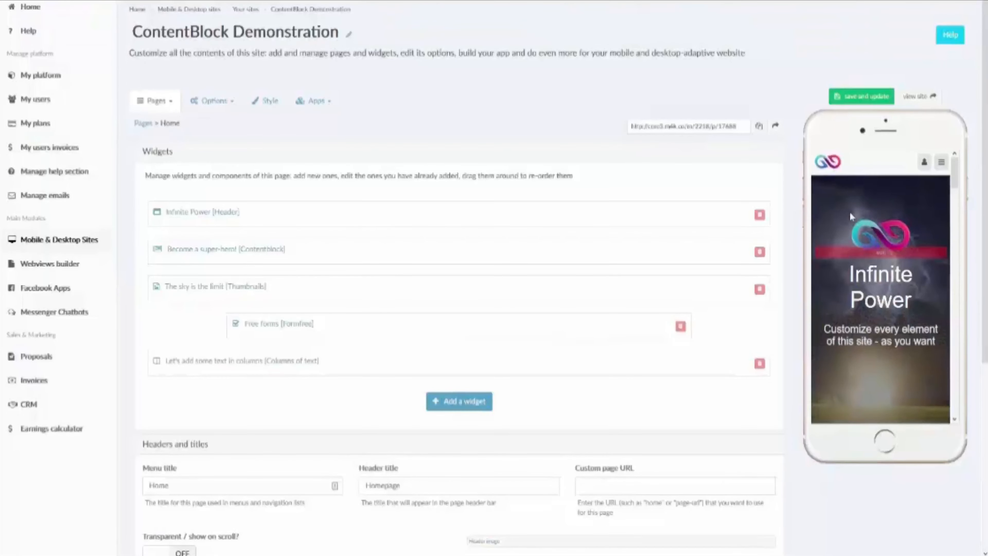
# Step: Look over the widget list and the widget library, closing the library without adding anything
pyautogui.scroll(-1, 914, 319)
pyautogui.scroll(1, 888, 310)
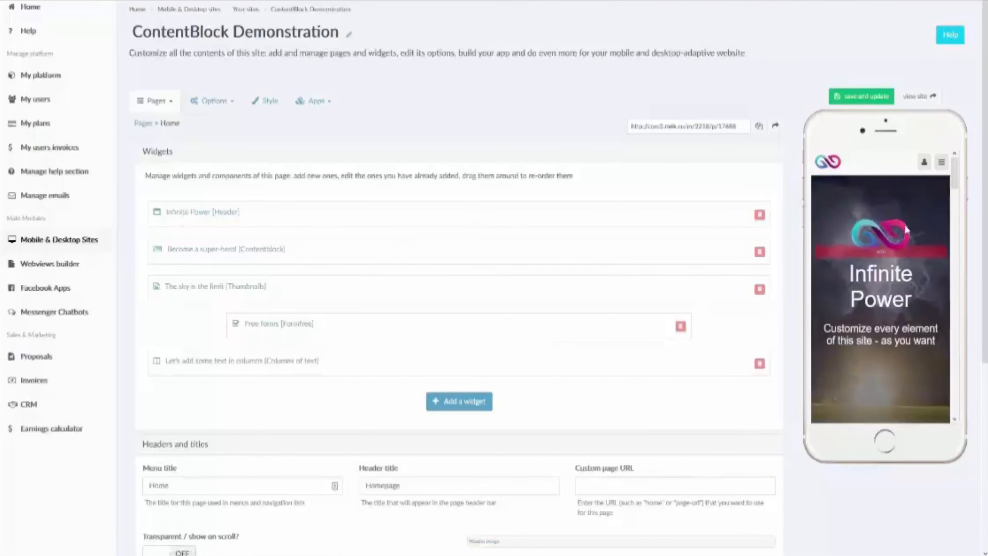
pyautogui.scroll(-2, 904, 224)
pyautogui.scroll(-3, 905, 224)
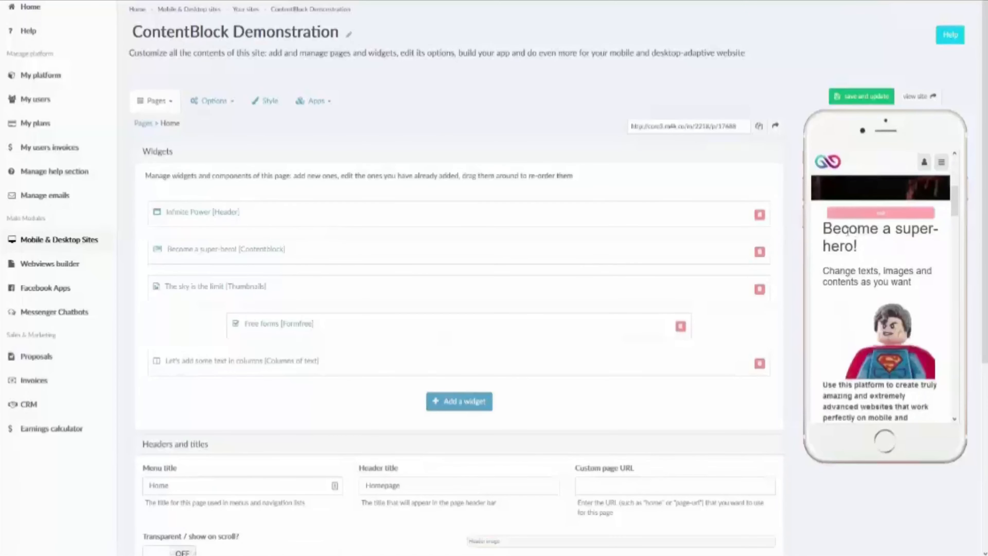
pyautogui.scroll(-2, 860, 231)
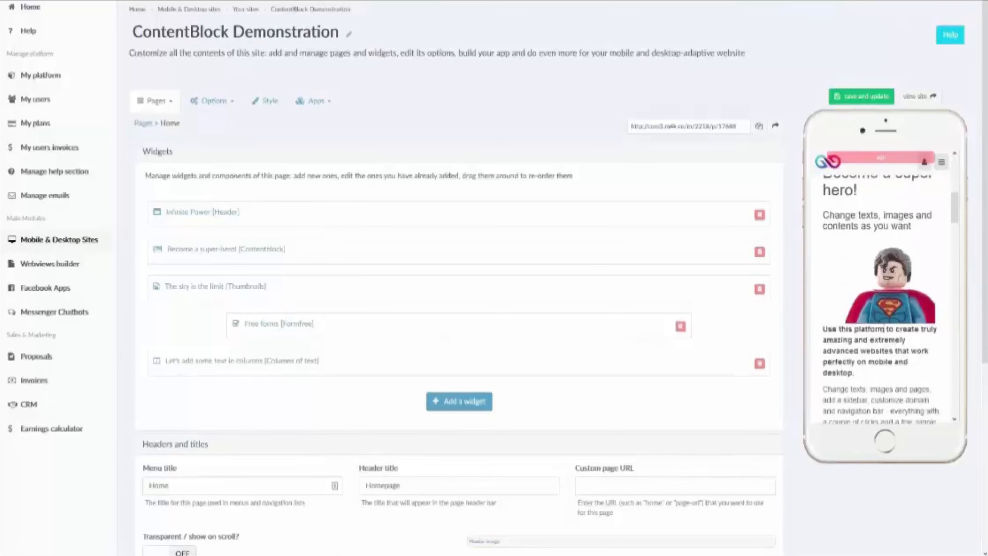
pyautogui.scroll(-4, 853, 329)
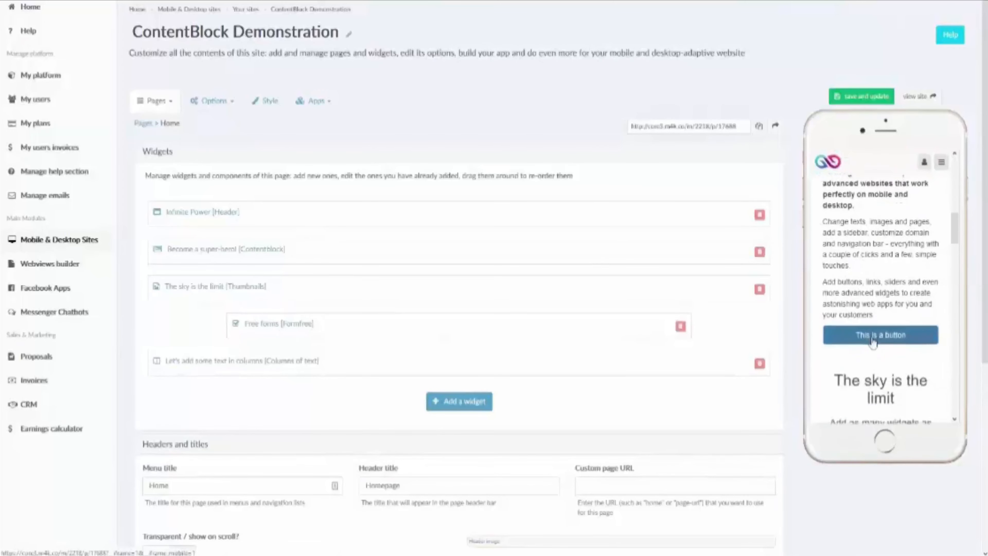
pyautogui.scroll(2, 873, 342)
pyautogui.scroll(4, 873, 342)
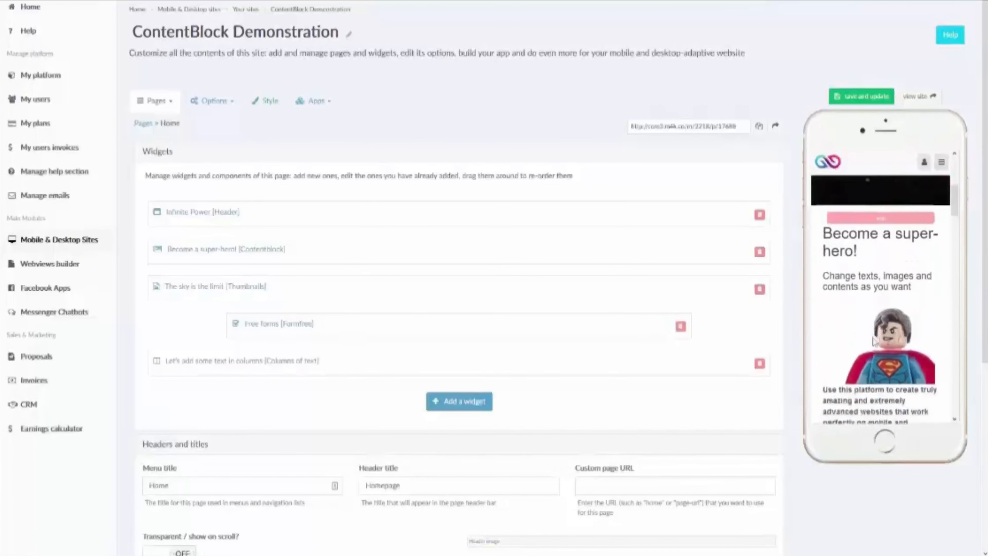
pyautogui.scroll(-4, 873, 337)
pyautogui.scroll(2, 874, 335)
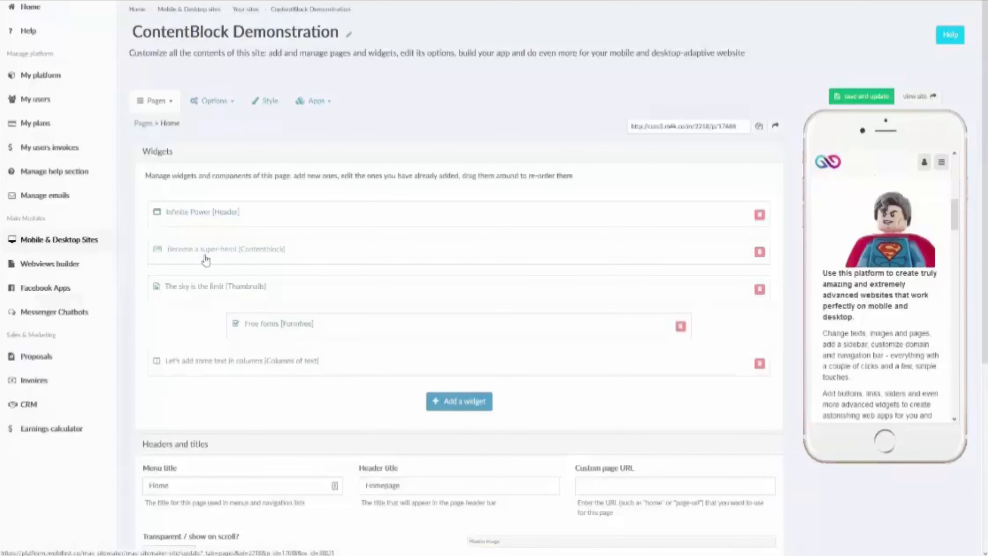
pyautogui.click(450, 407)
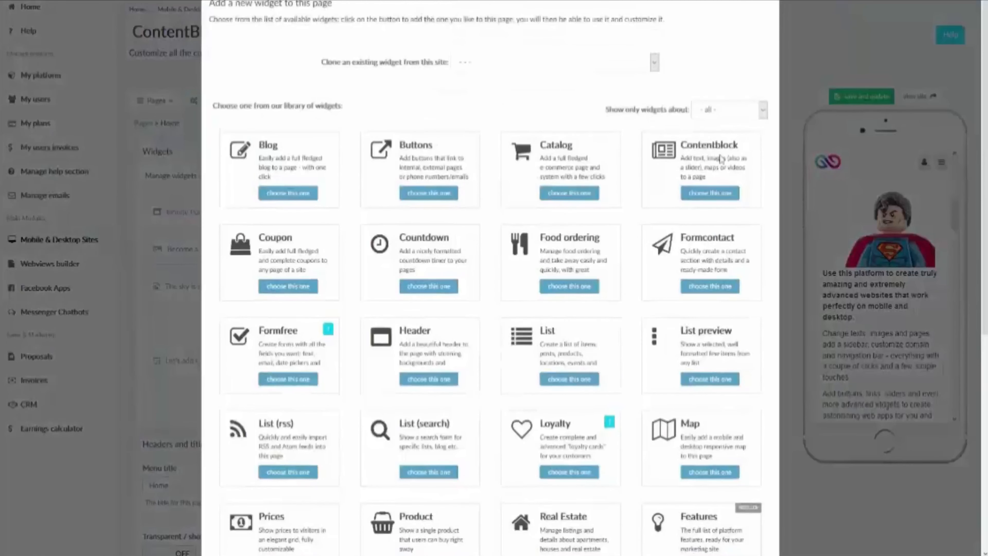
pyautogui.press('ctrl')
pyautogui.press('ctrl')
pyautogui.press('ctrl')
pyautogui.click(774, 2)
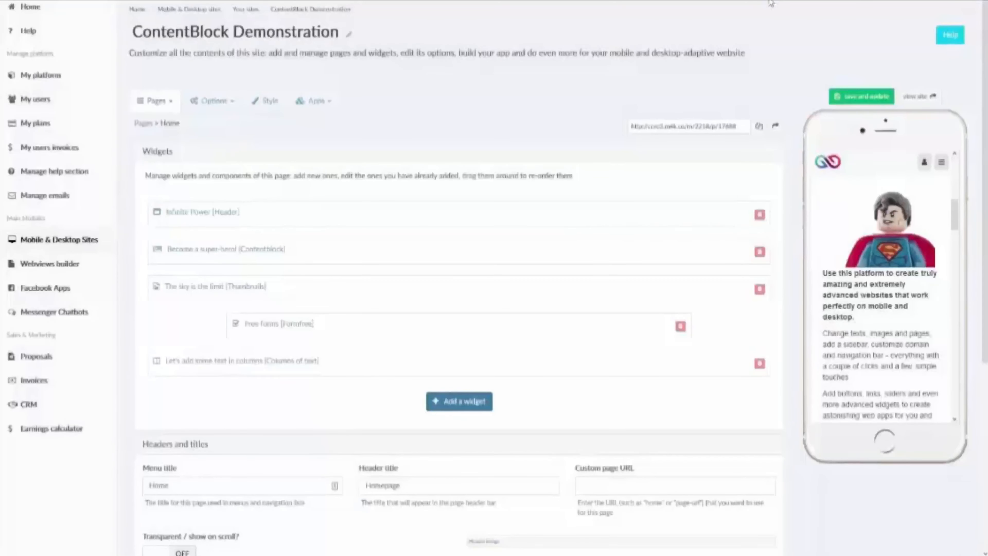
# Step: Open the 'Become a super-hero!' content block and select its main title text
pyautogui.click(225, 251)
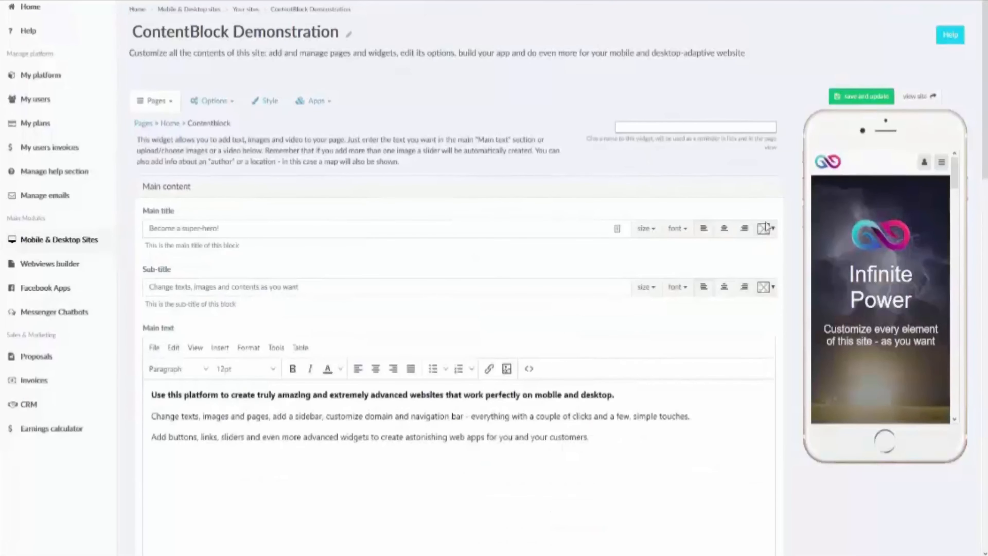
pyautogui.scroll(-3, 937, 265)
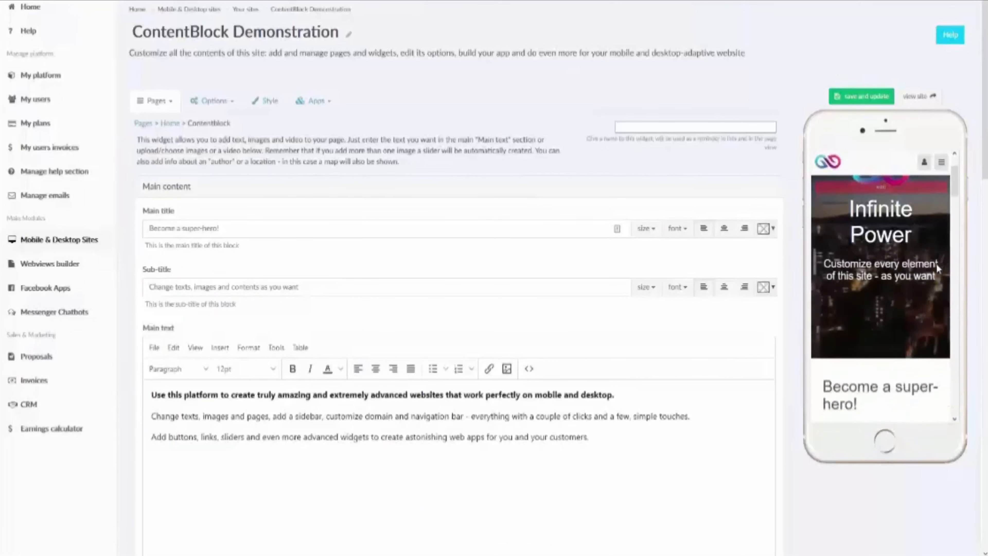
pyautogui.scroll(-5, 937, 265)
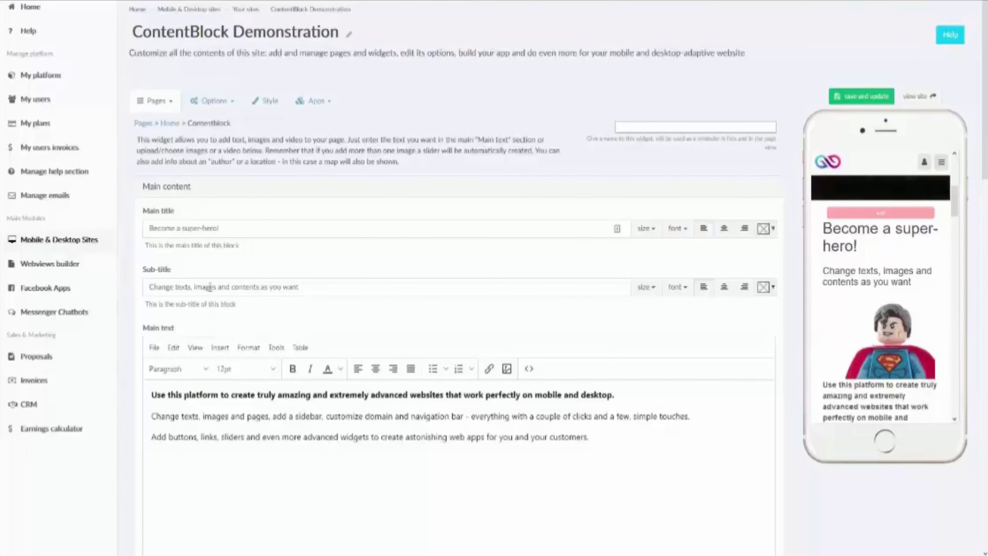
pyautogui.scroll(-2, 894, 393)
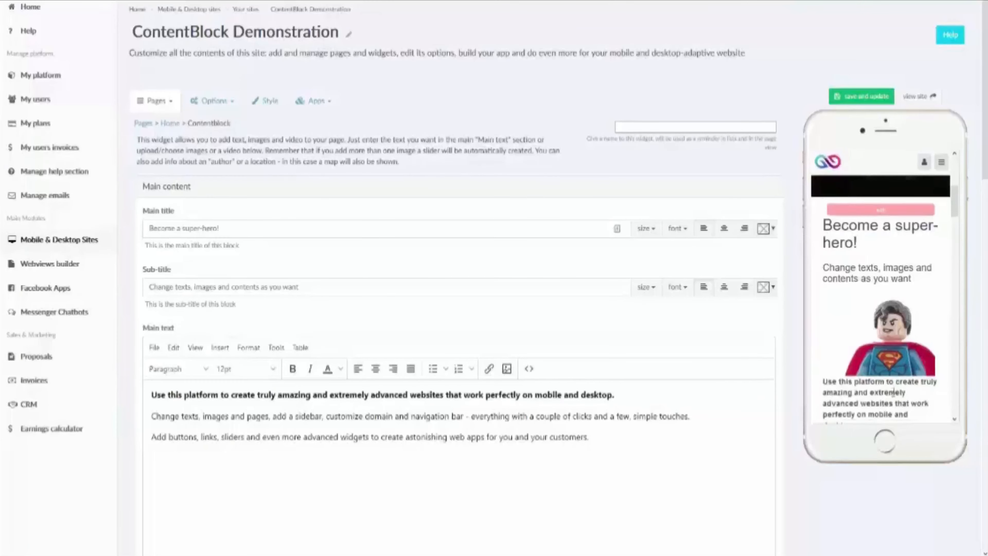
pyautogui.scroll(2, 884, 375)
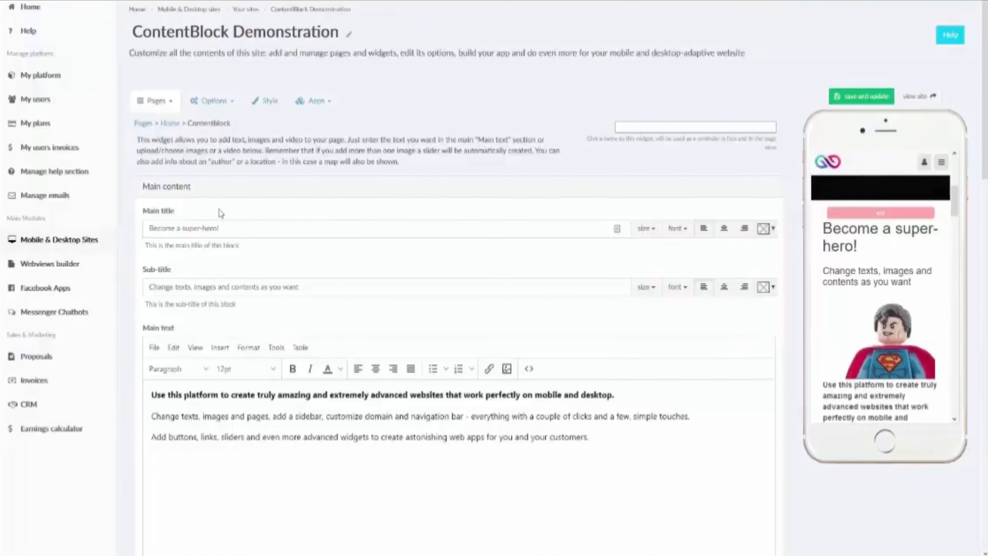
pyautogui.moveTo(346, 224); pyautogui.dragTo(148, 228)
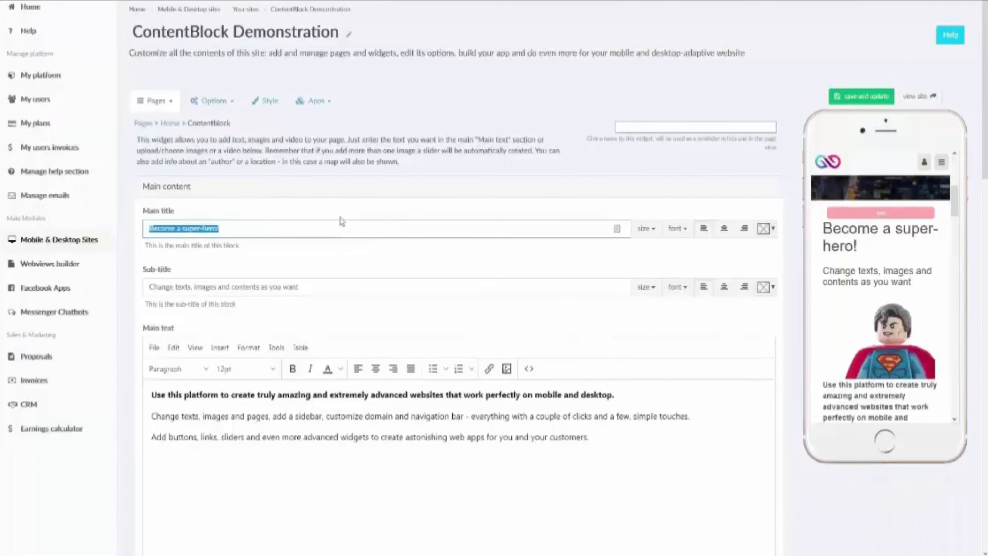
pyautogui.click(646, 230)
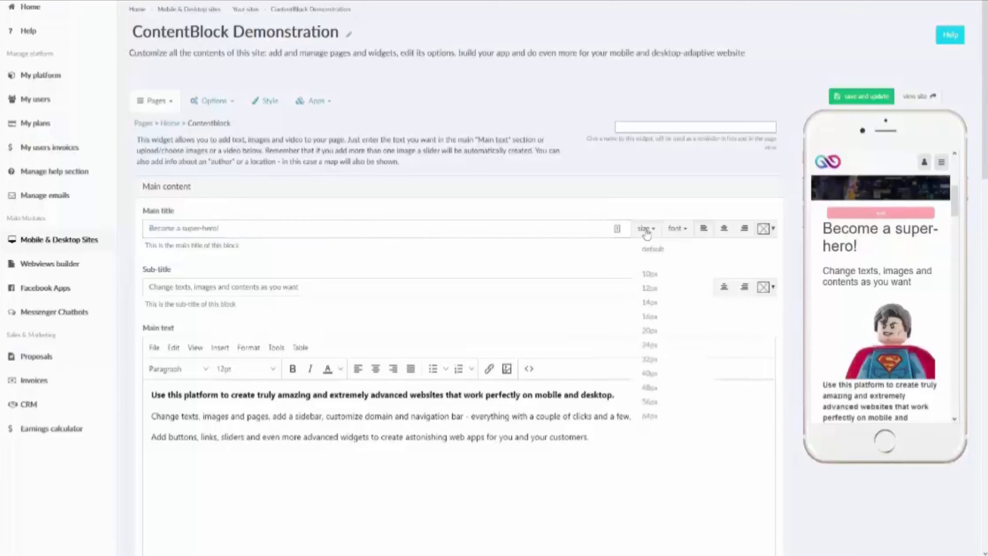
pyautogui.click(677, 229)
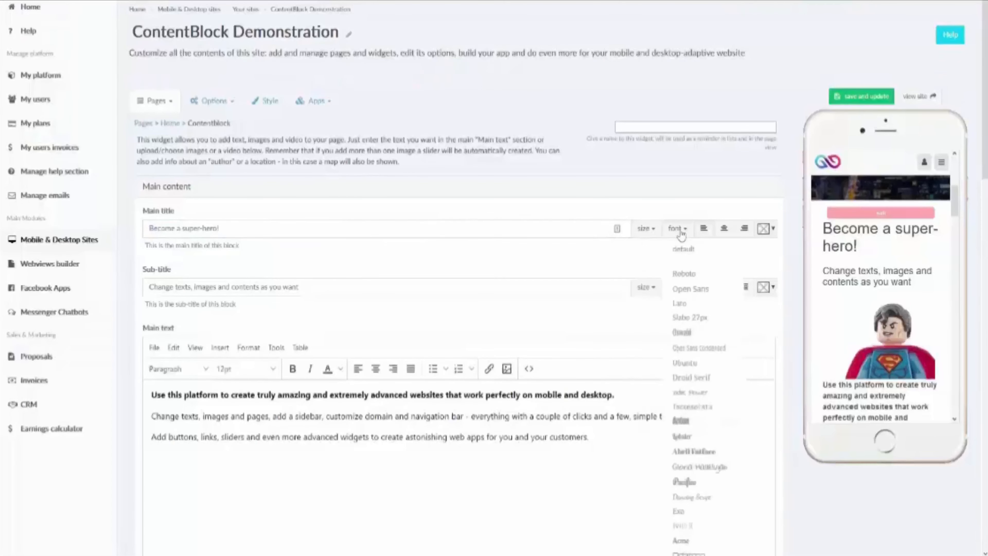
pyautogui.click(679, 229)
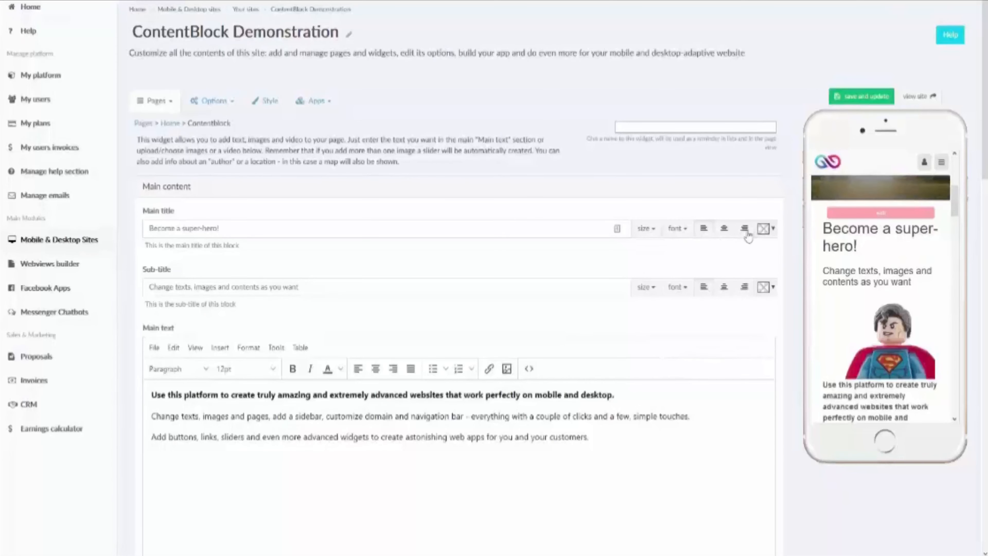
pyautogui.click(772, 233)
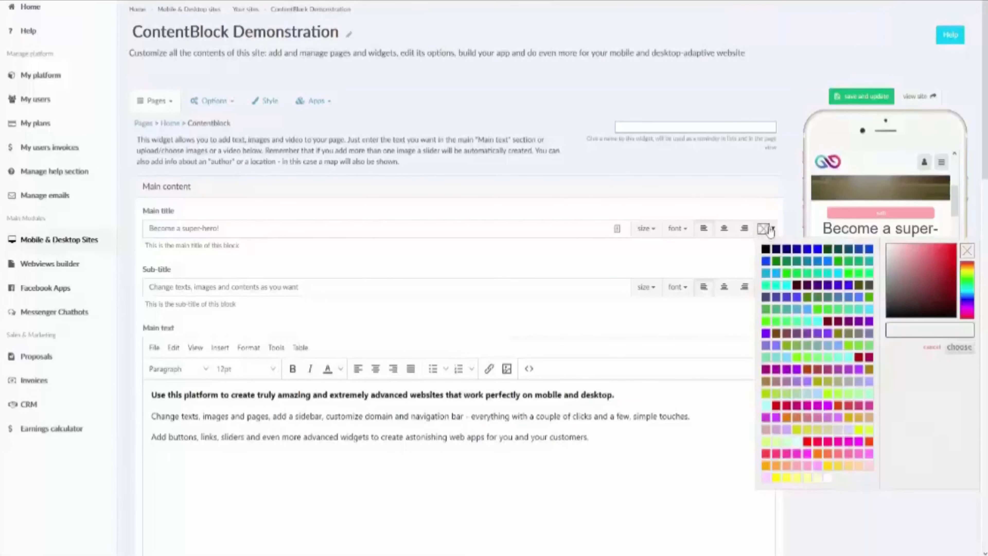
pyautogui.click(771, 230)
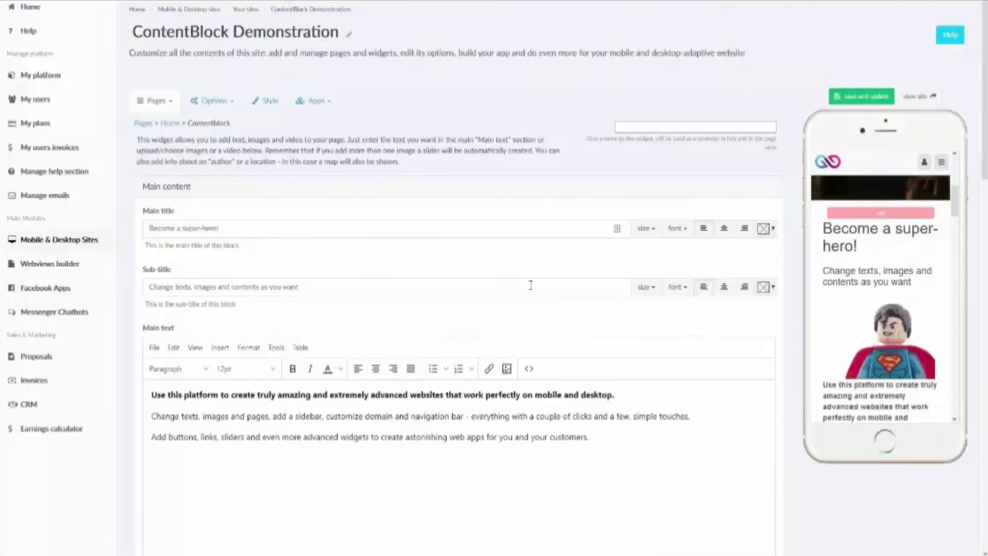
pyautogui.scroll(-3, 585, 463)
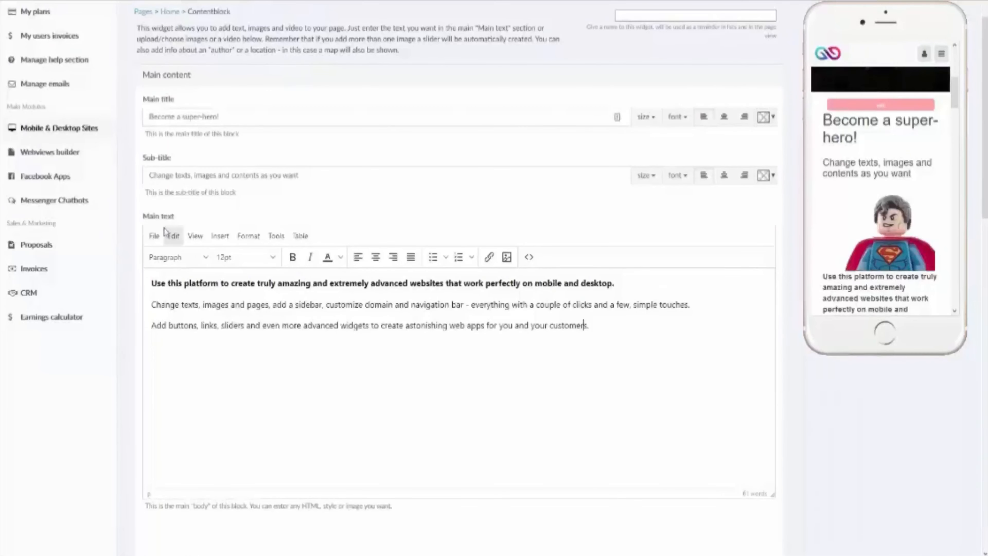
pyautogui.click(155, 237)
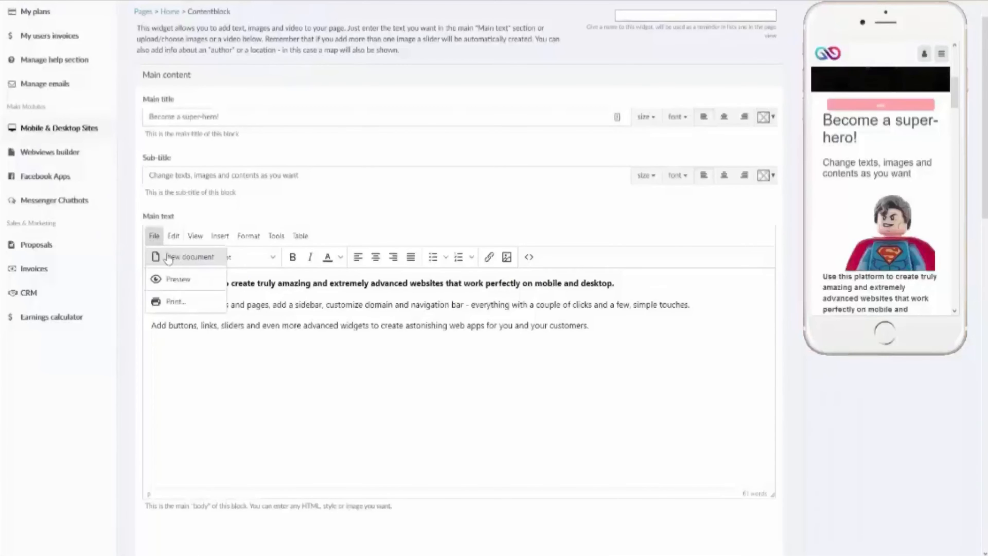
pyautogui.click(542, 377)
pyautogui.hotkey('ctrl', 'a')
pyautogui.hotkey('ctrl', 'c')
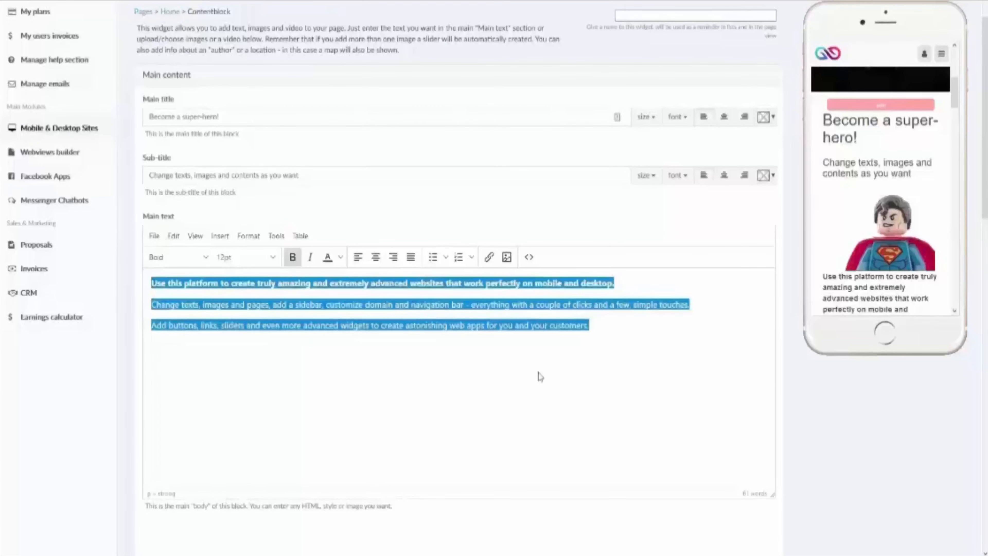
pyautogui.click(154, 236)
pyautogui.click(167, 257)
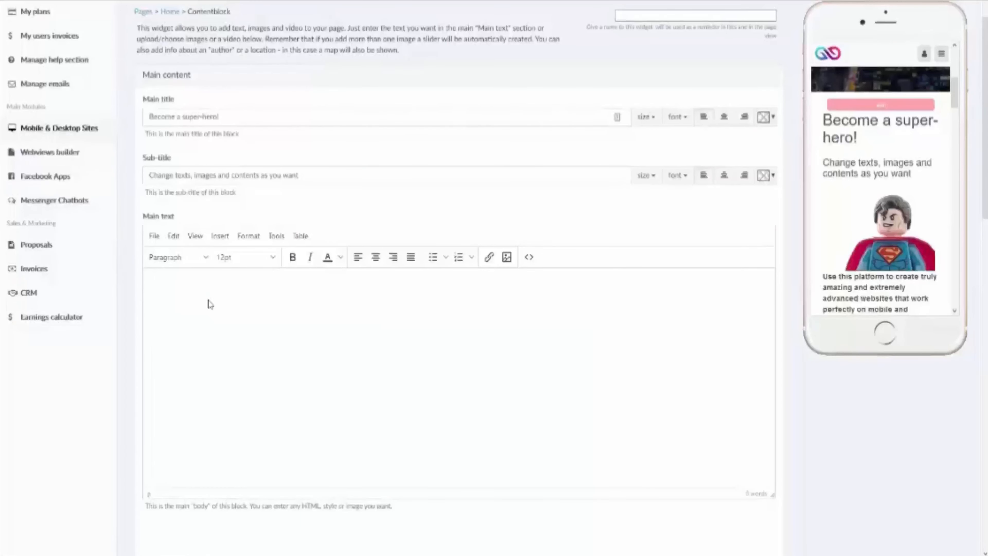
pyautogui.hotkey('ctrl', 'v')
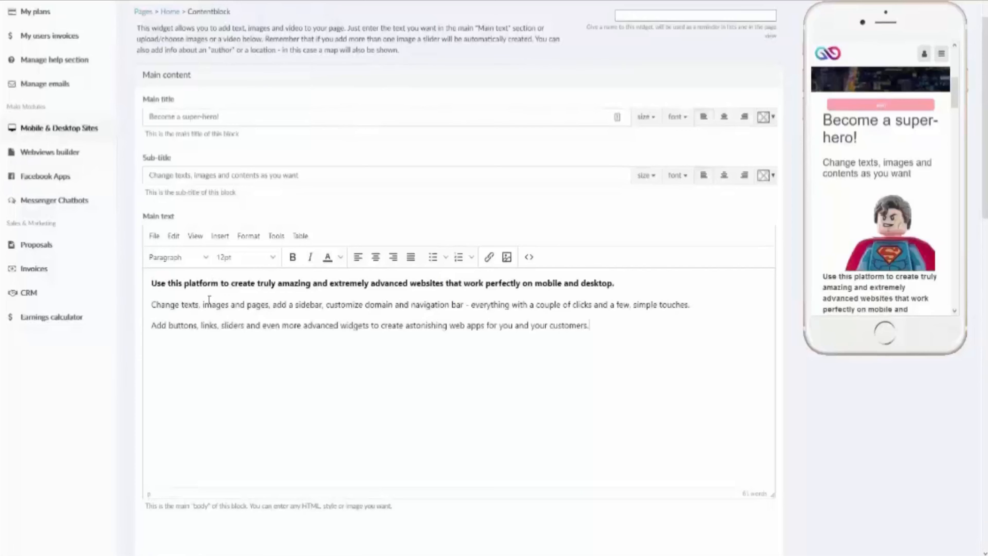
pyautogui.click(163, 237)
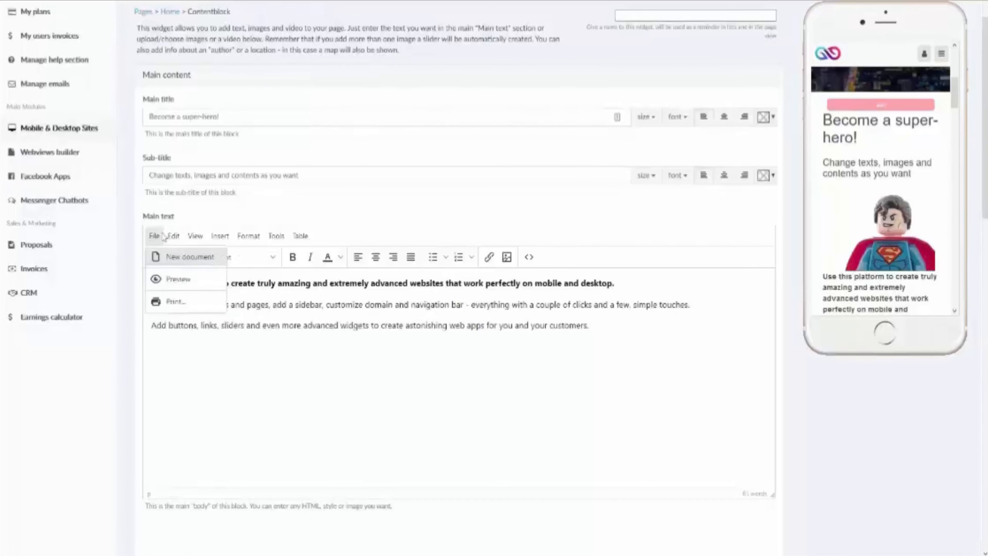
pyautogui.click(173, 236)
pyautogui.click(154, 236)
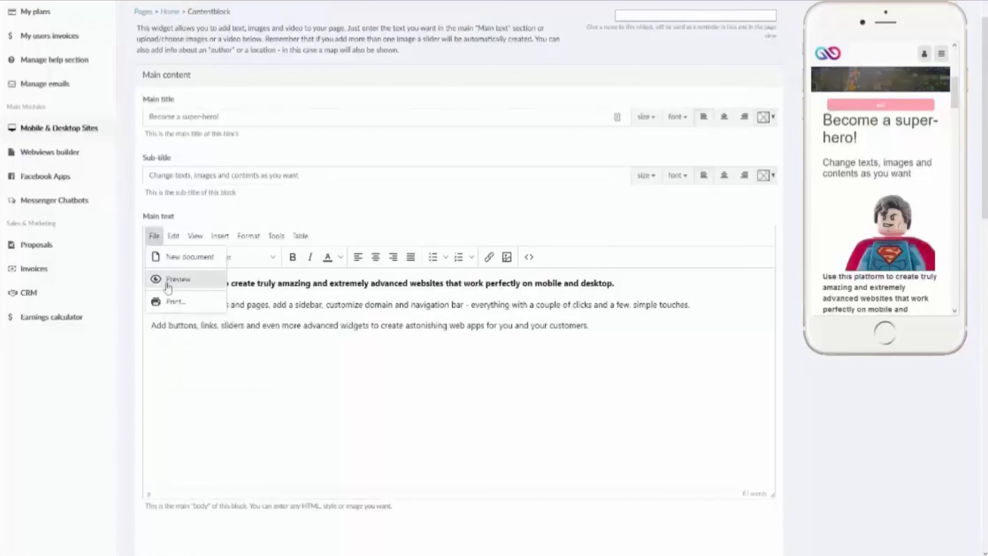
pyautogui.click(178, 279)
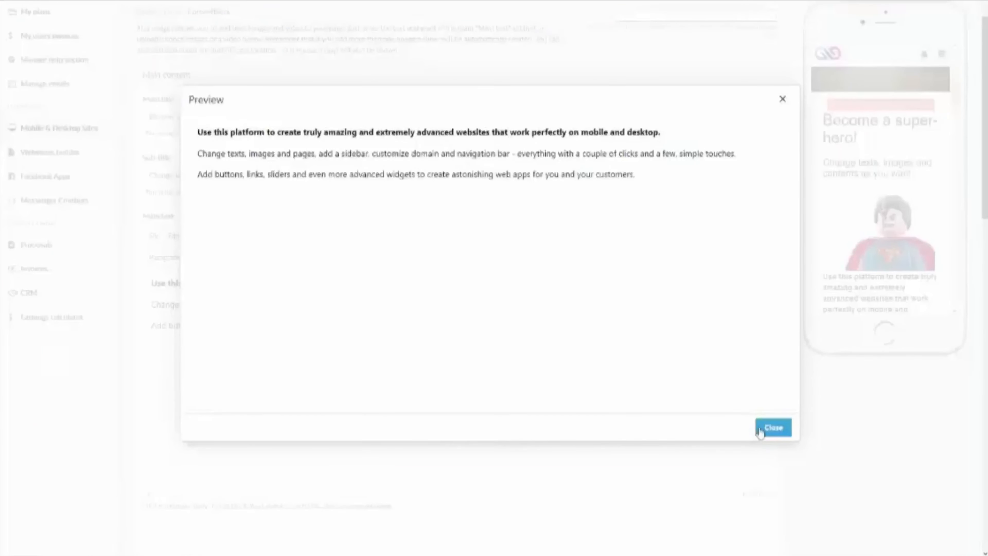
pyautogui.click(774, 428)
pyautogui.click(154, 236)
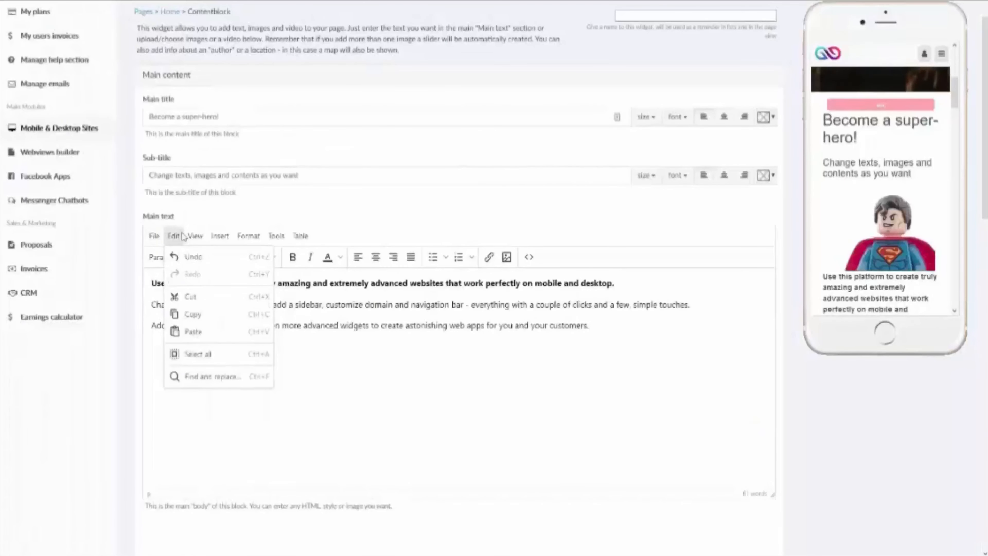
# Step: Delete some words from the third paragraph, then restore them with Ctrl+Z
pyautogui.moveTo(187, 238)
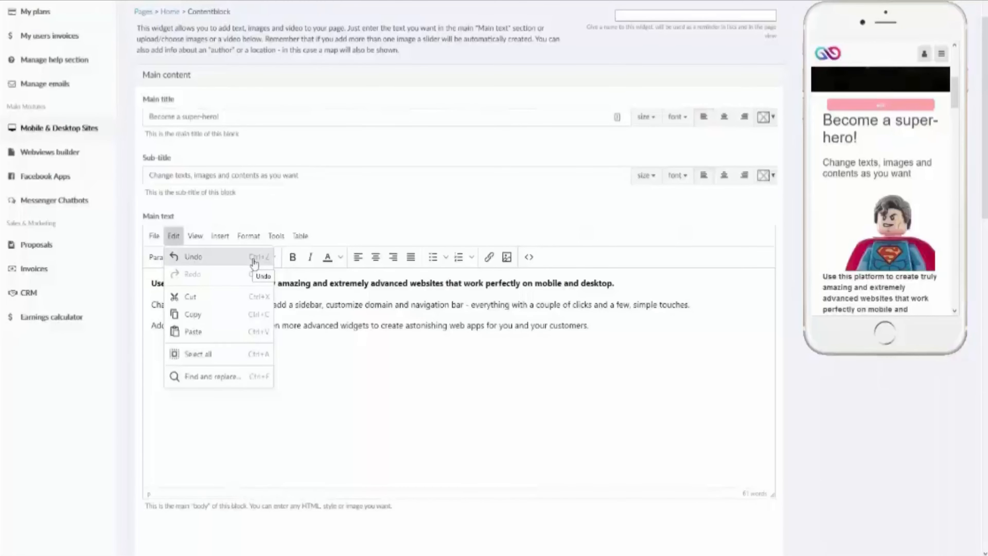
pyautogui.moveTo(326, 326); pyautogui.dragTo(252, 328)
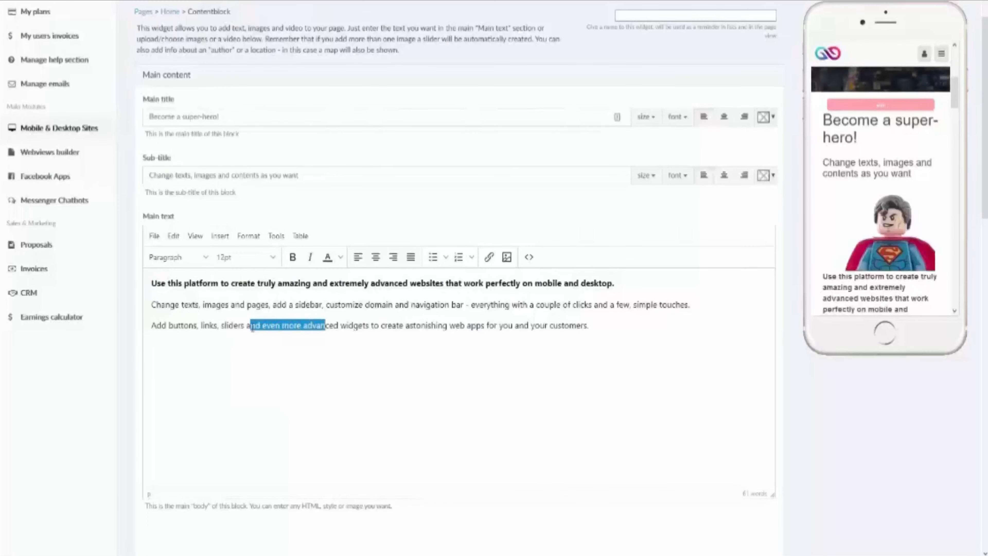
pyautogui.press('BackSpace')
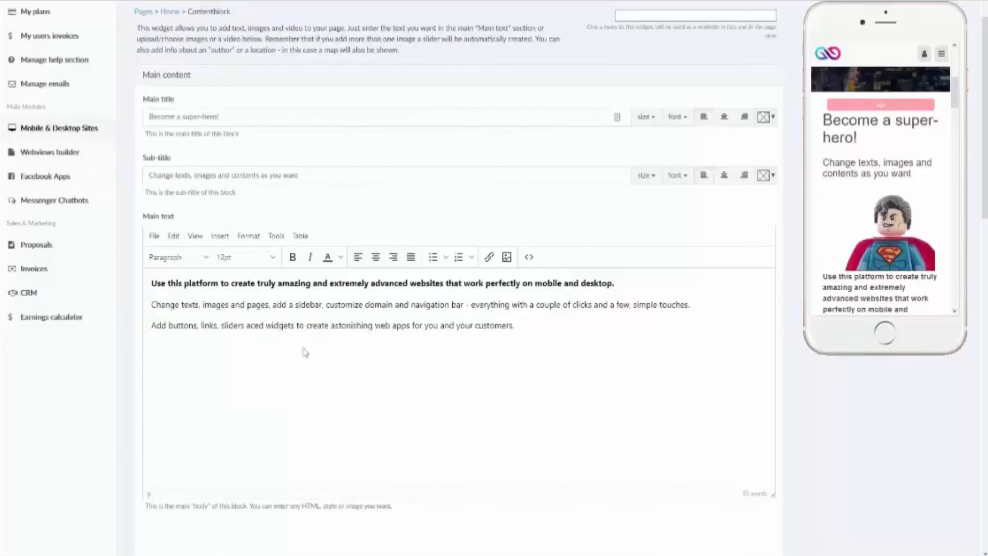
pyautogui.hotkey('ctrl', 'z')
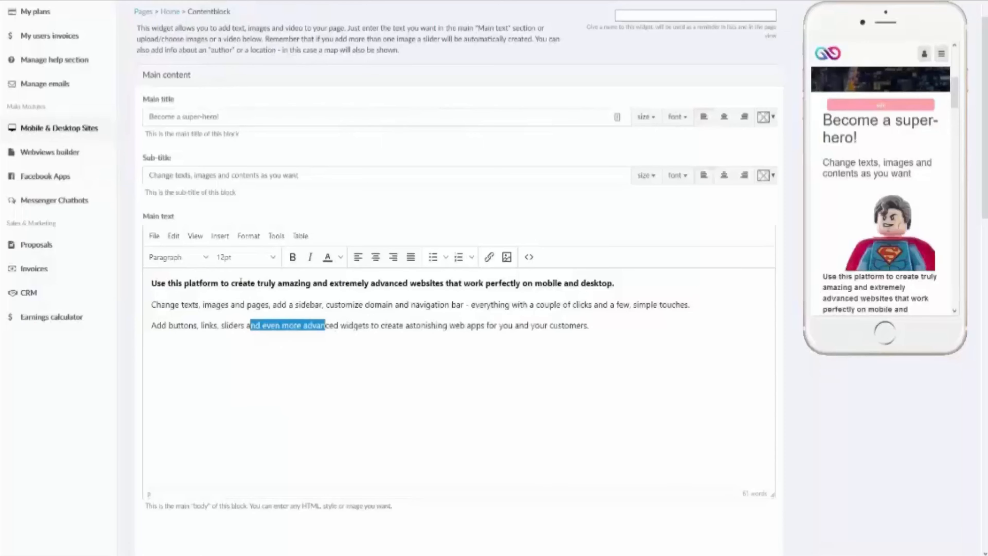
# Step: Redo the deletion from the Edit menu, then undo it again to keep the words
pyautogui.click(174, 235)
pyautogui.moveTo(195, 236)
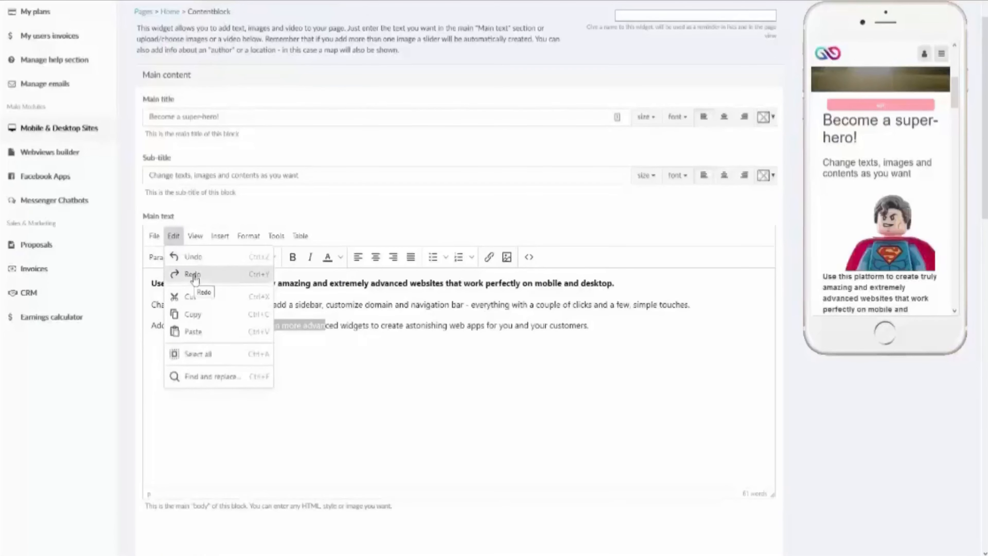
pyautogui.click(194, 274)
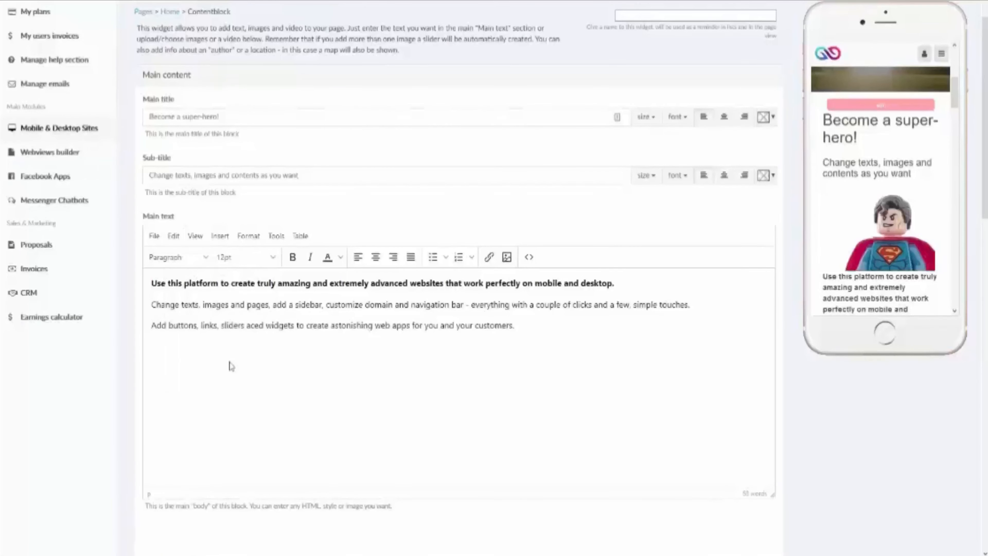
pyautogui.hotkey('ctrl', 'z')
pyautogui.click(174, 236)
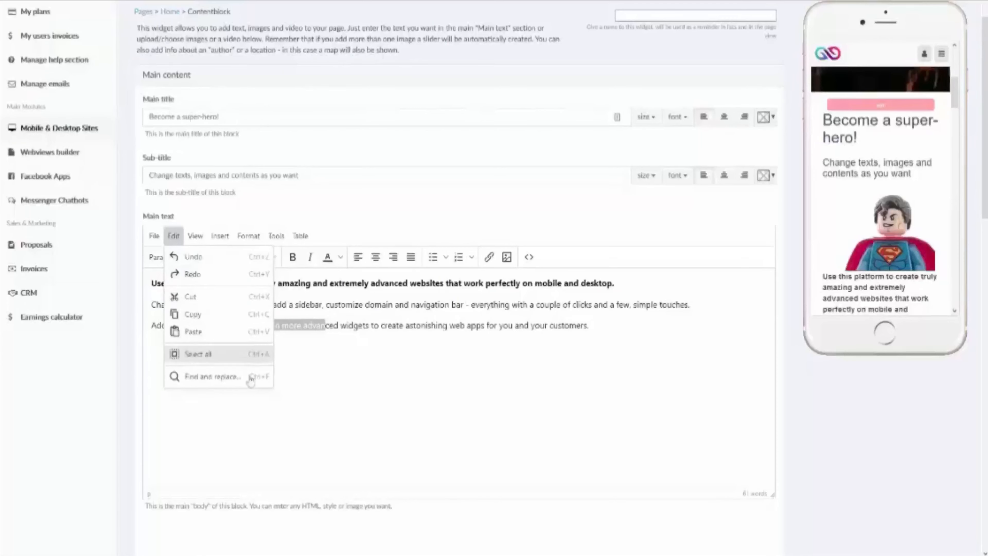
pyautogui.click(284, 418)
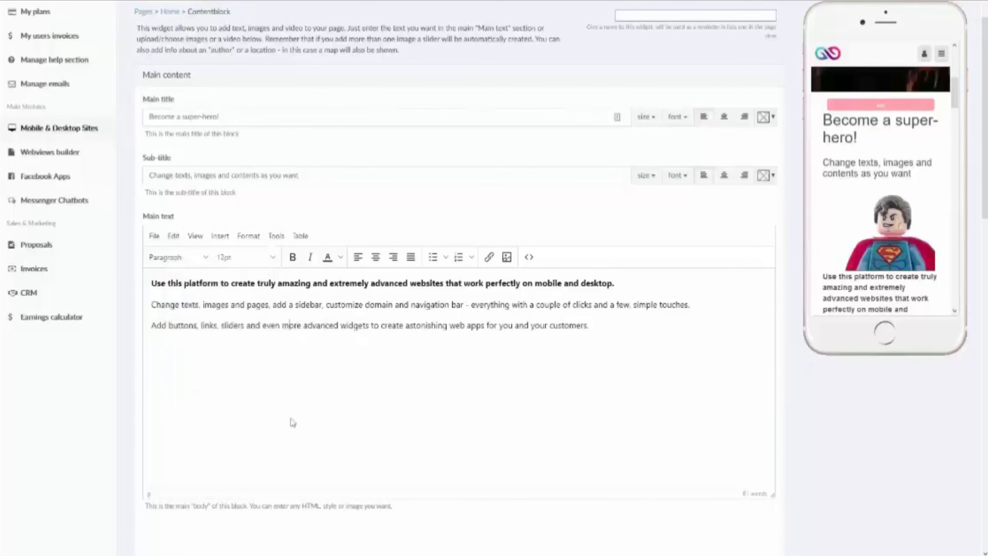
pyautogui.click(197, 235)
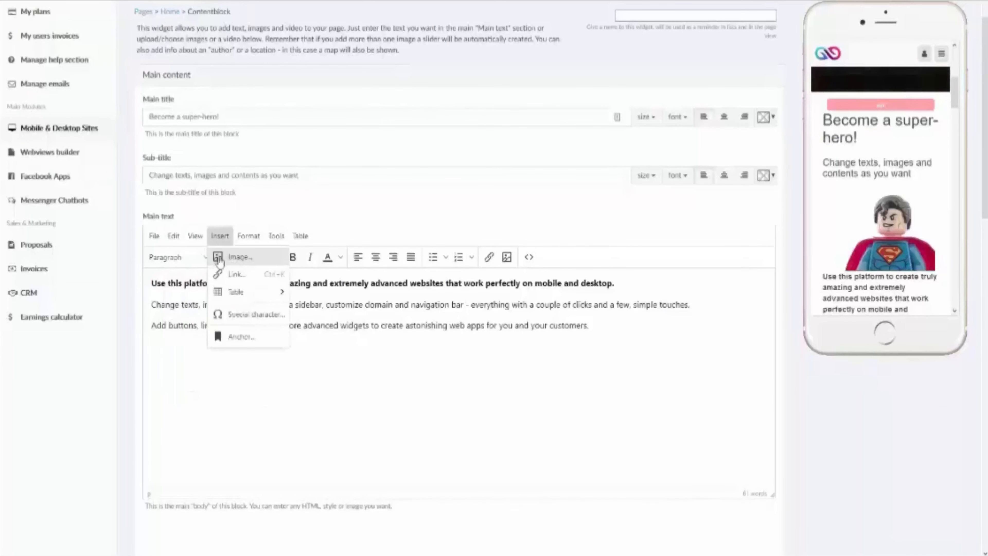
pyautogui.click(197, 256)
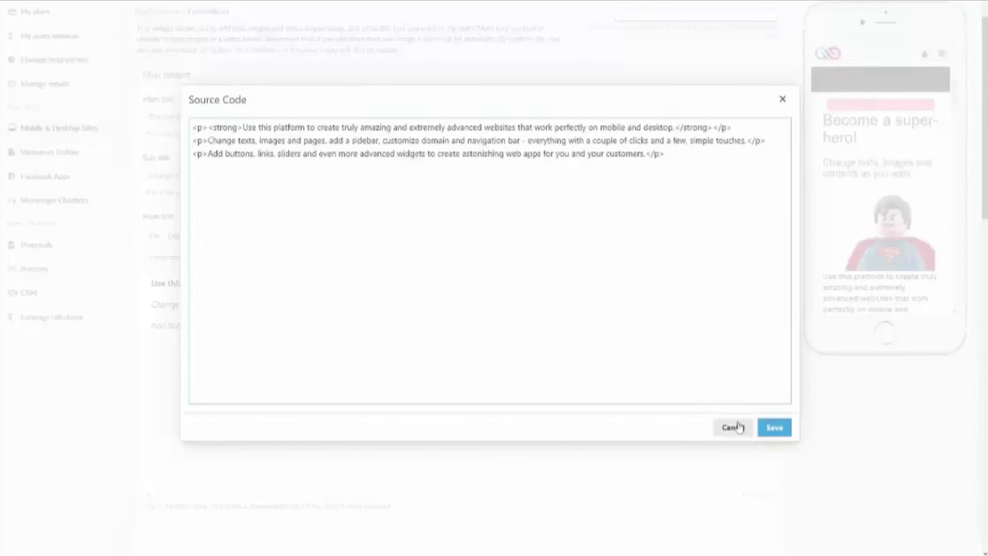
pyautogui.click(733, 427)
pyautogui.click(201, 240)
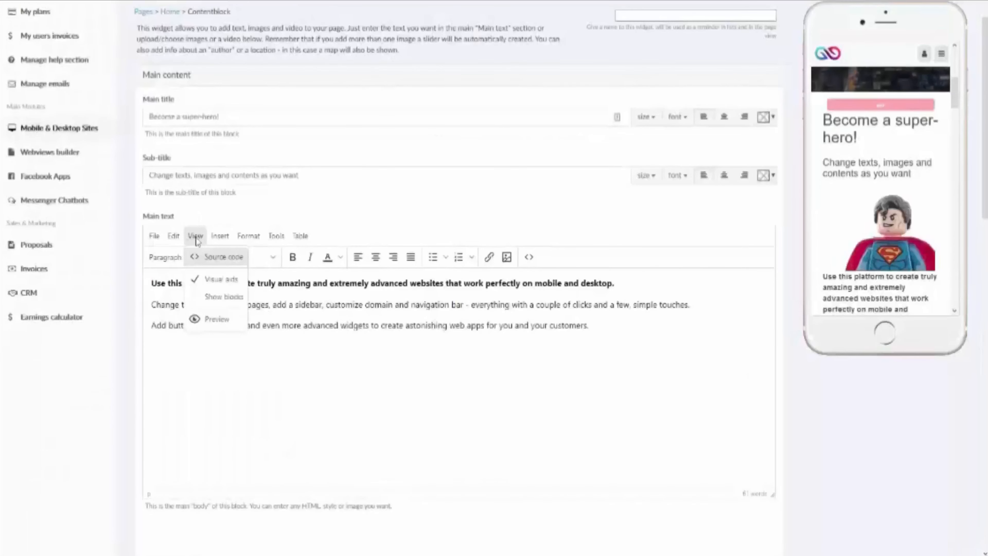
pyautogui.click(218, 320)
pyautogui.click(782, 439)
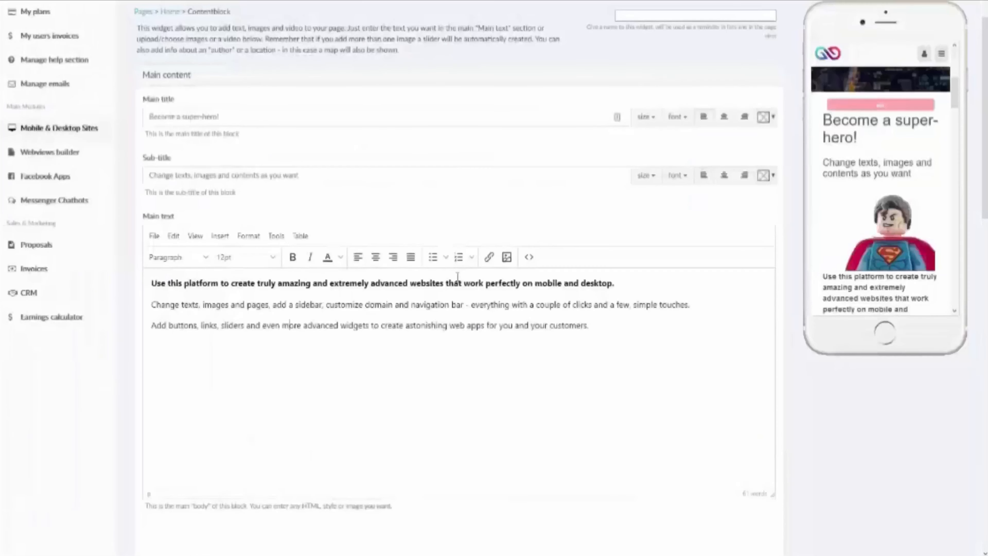
pyautogui.click(249, 236)
# Step: Insert a three-column, two-row table below the three paragraphs via Insert > Table
pyautogui.click(221, 238)
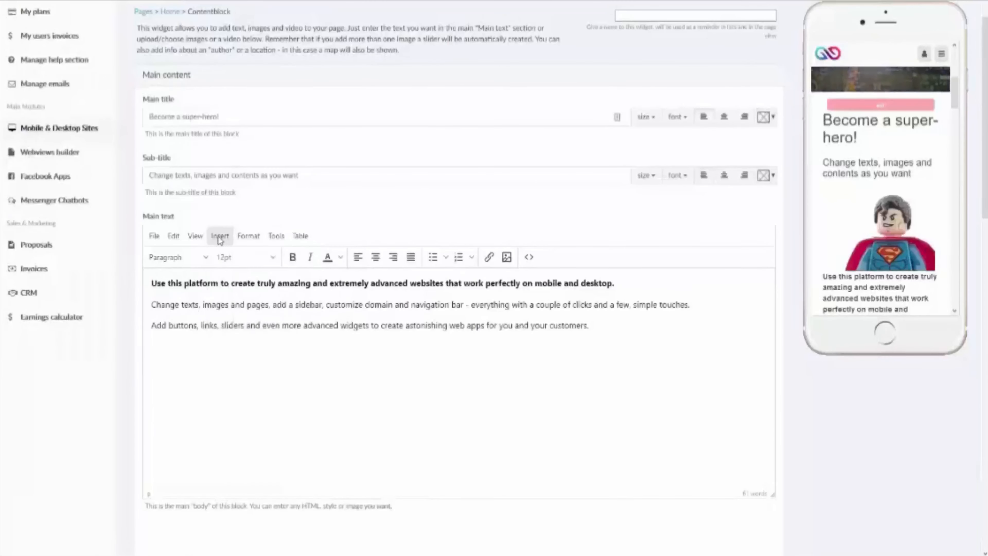
pyautogui.click(221, 238)
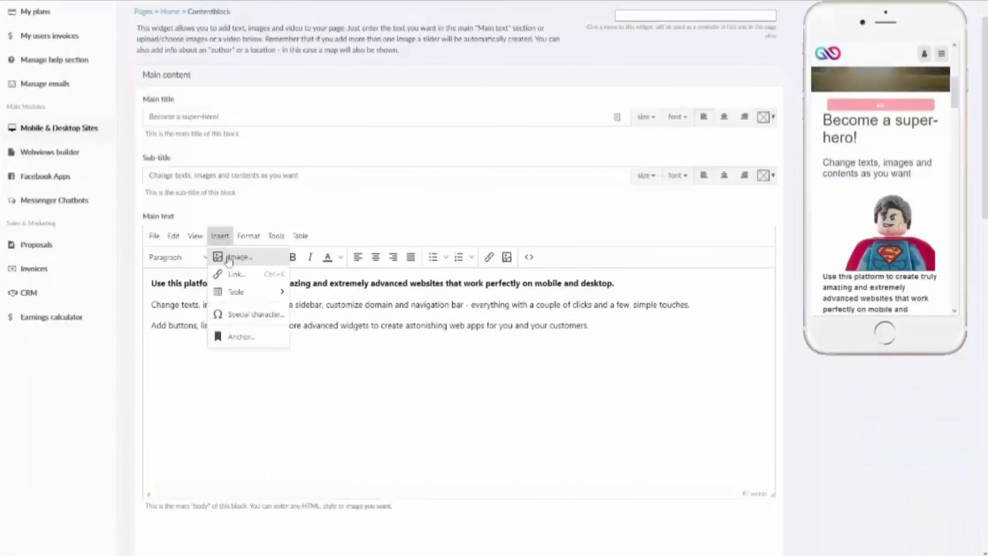
pyautogui.moveTo(242, 296)
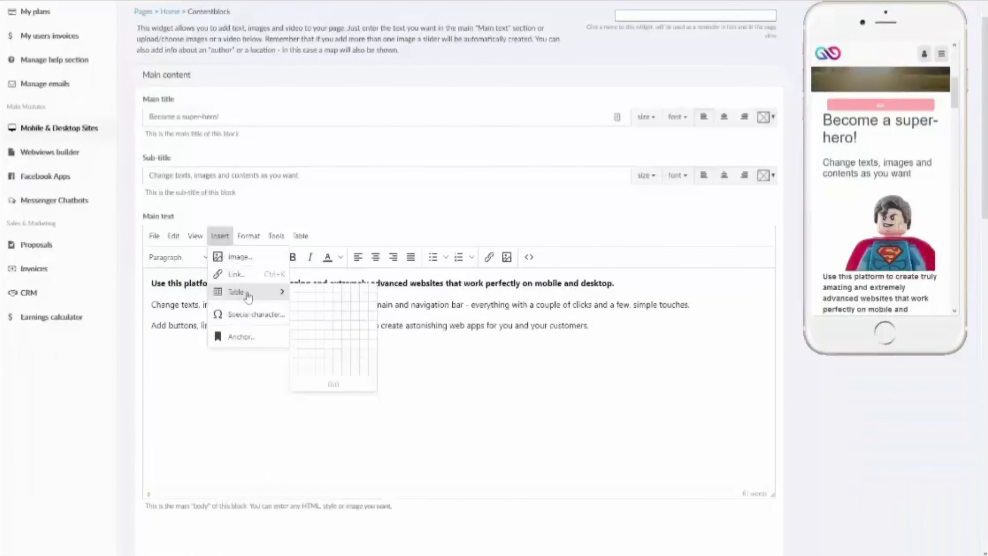
pyautogui.click(247, 294)
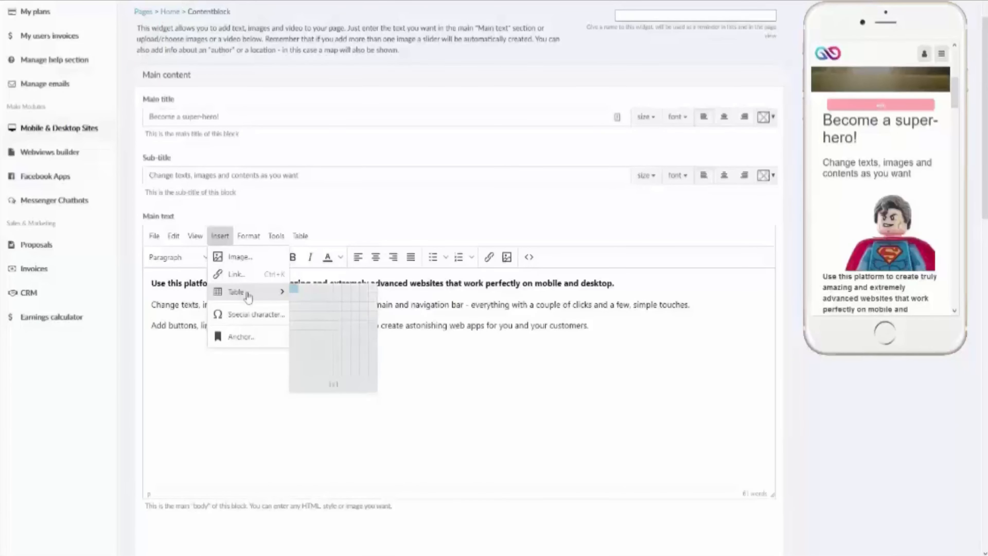
pyautogui.click(675, 409)
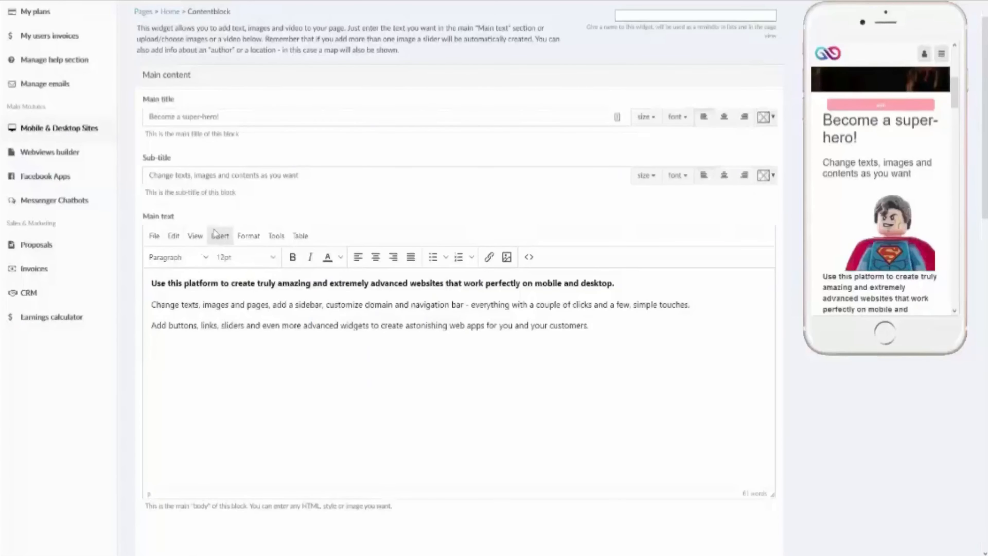
pyautogui.click(220, 236)
pyautogui.moveTo(239, 294)
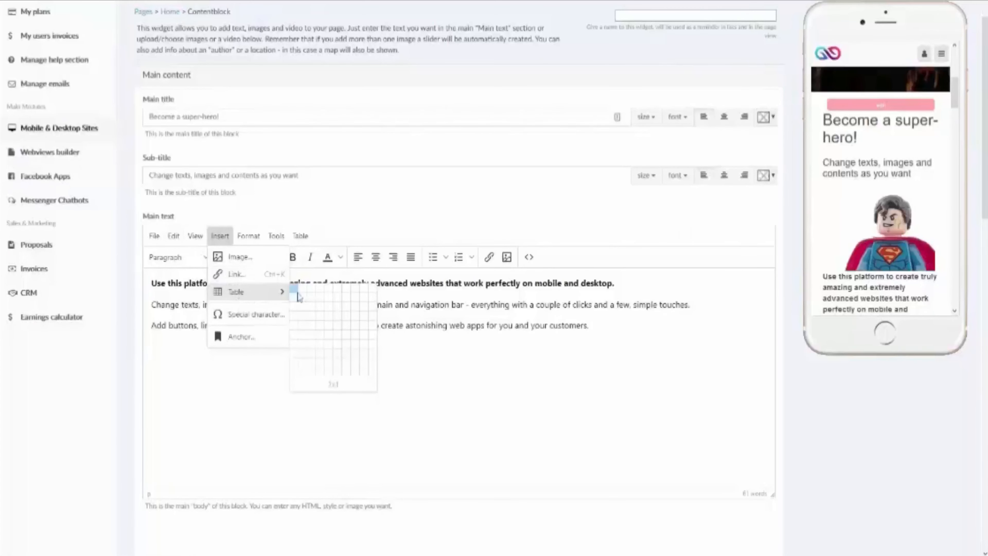
pyautogui.click(312, 301)
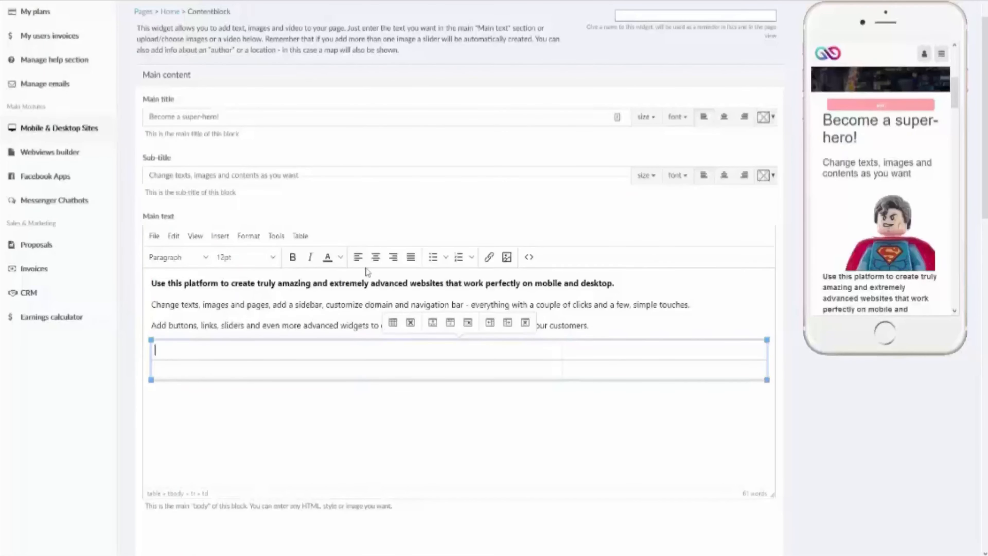
# Step: Centre the first-row cells and fill them with 1, 2 and 3
pyautogui.click(376, 257)
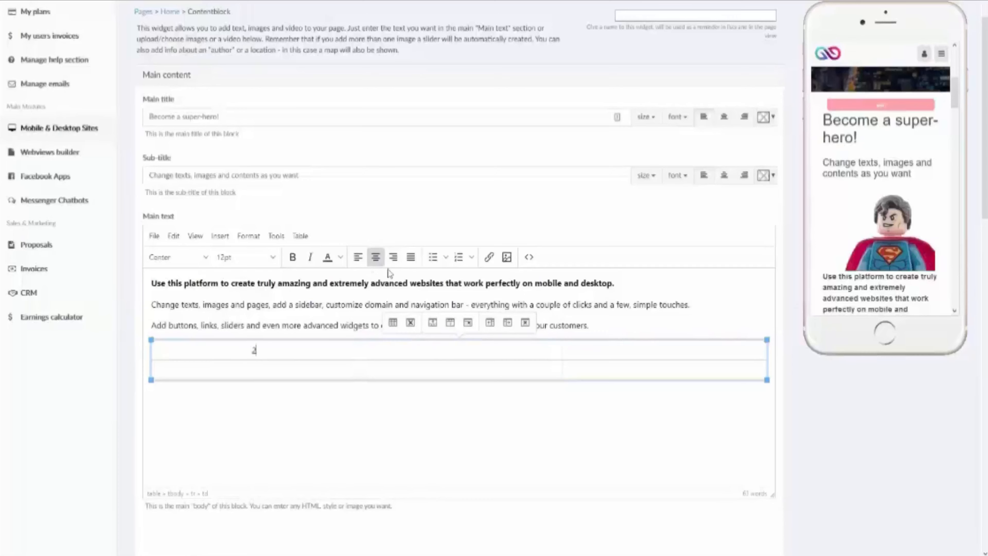
pyautogui.press('Tab')
pyautogui.click(380, 266)
pyautogui.write('2')
pyautogui.press('Tab')
pyautogui.click(380, 266)
pyautogui.write('3')
# Step: Fill the second-row cells with 4, 5 and 6, then click into cell 4
pyautogui.press('Tab')
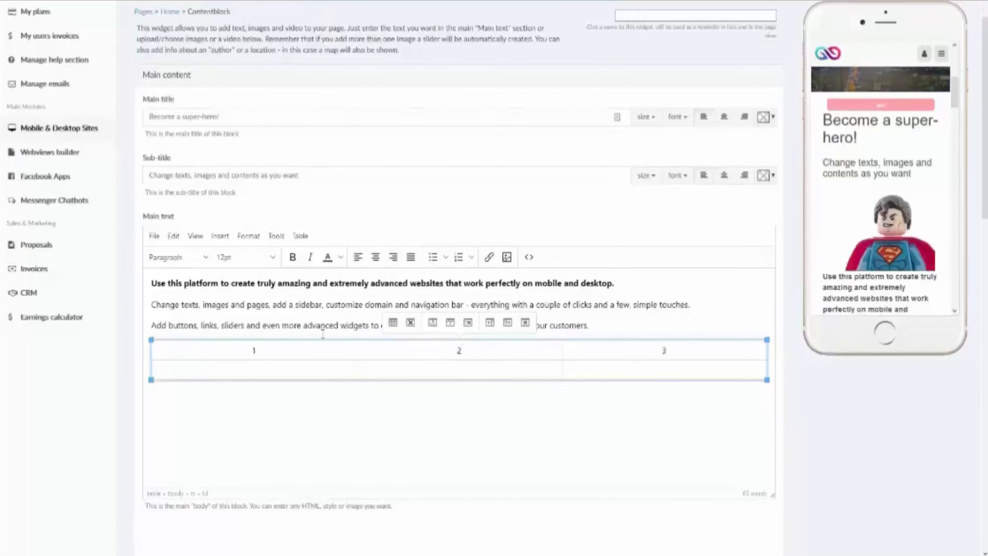
pyautogui.write('4')
pyautogui.press('Tab')
pyautogui.write('5')
pyautogui.press('Tab')
pyautogui.write('6')
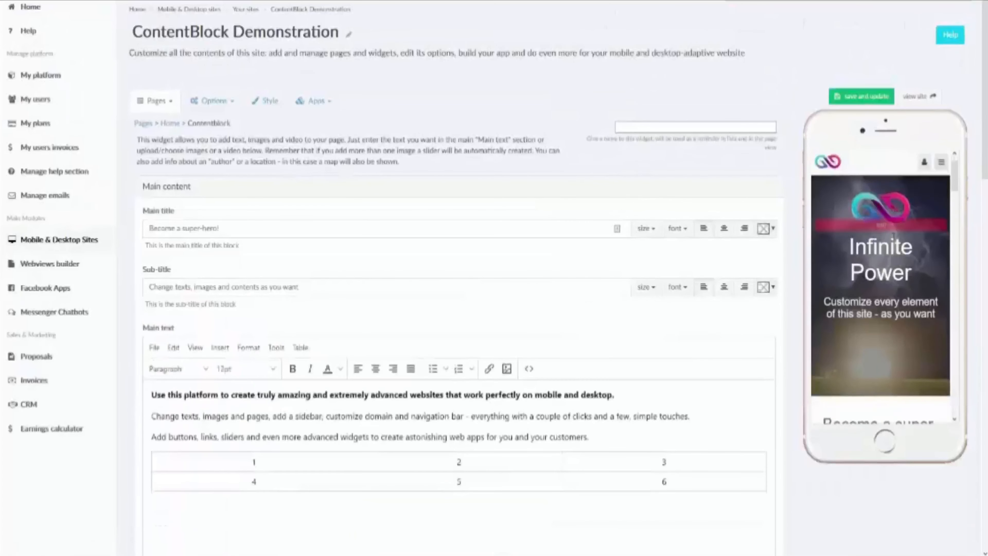
pyautogui.scroll(-5, 894, 242)
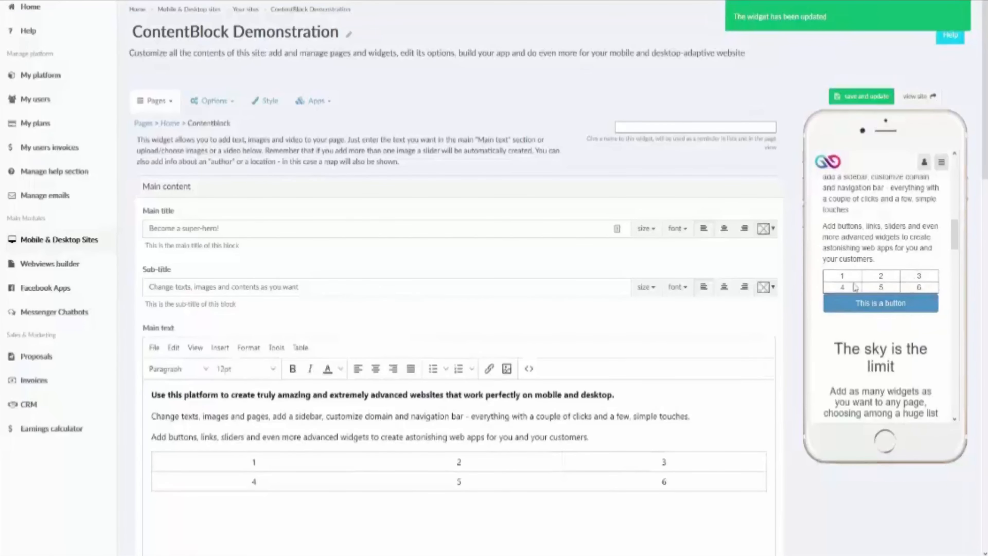
pyautogui.click(268, 483)
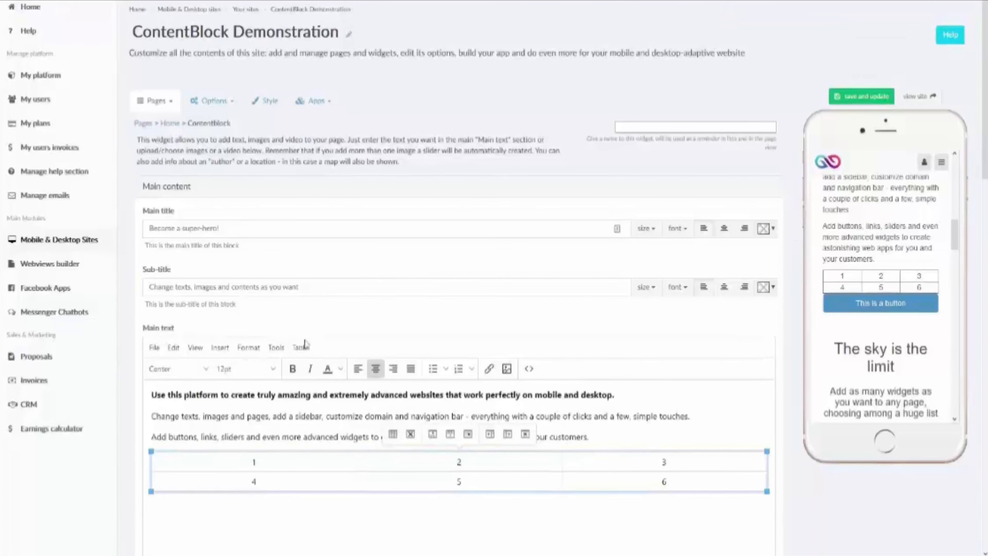
# Step: Browse the table's Row and Column submenus and close them without changes
pyautogui.click(303, 348)
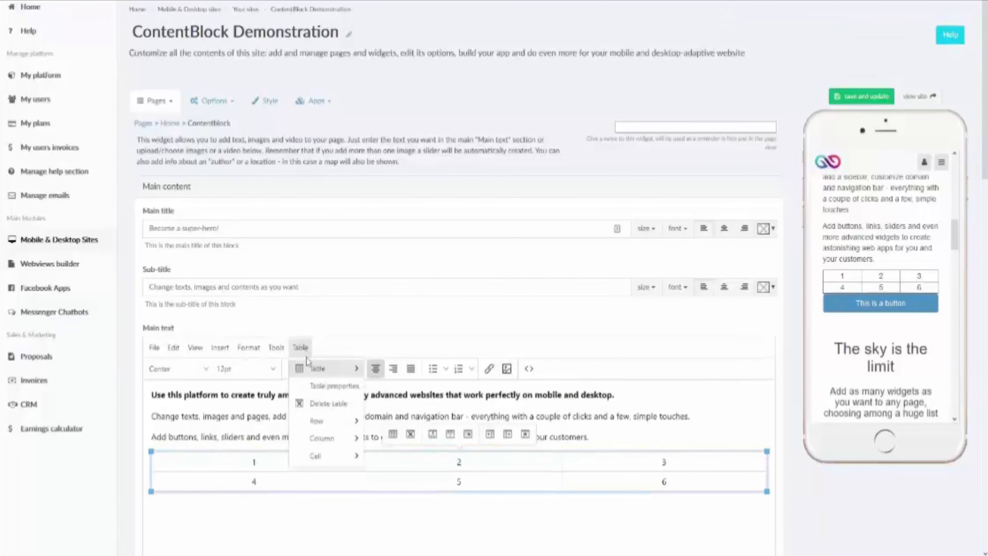
pyautogui.moveTo(329, 420)
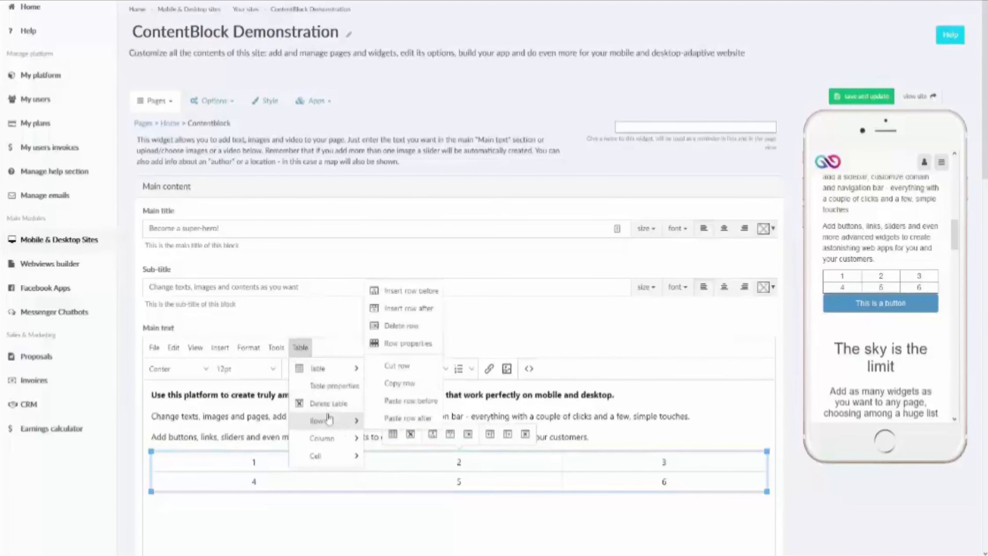
pyautogui.moveTo(342, 441)
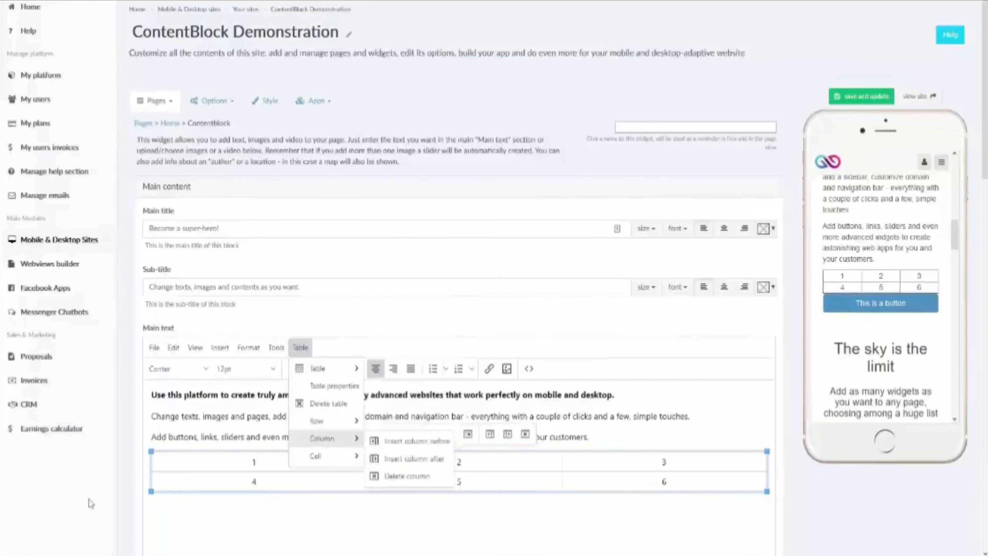
pyautogui.click(175, 549)
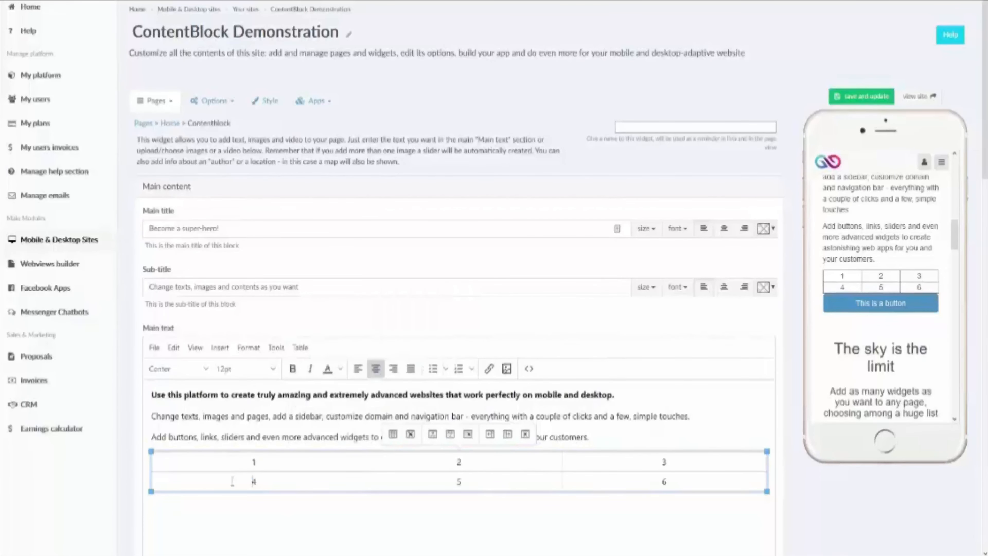
# Step: Open and close the Insert menu, then bring up the Format menu
pyautogui.click(222, 349)
pyautogui.click(222, 348)
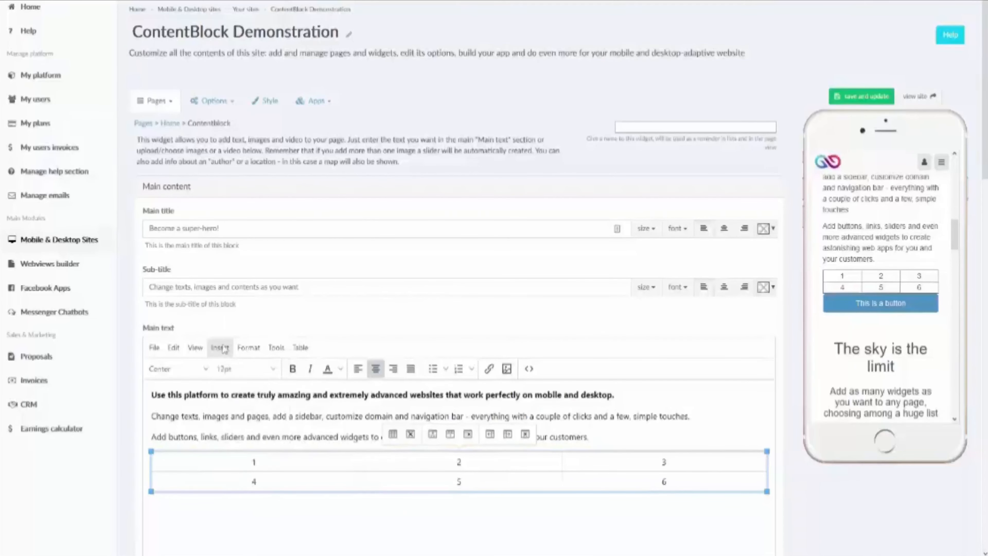
pyautogui.click(250, 348)
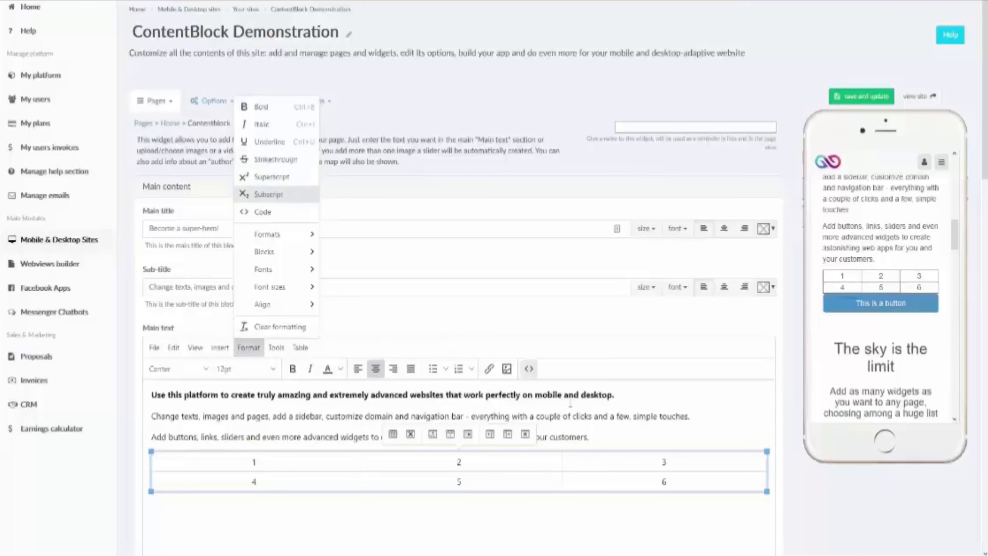
# Step: Select the bold first paragraph, check the Format menu unchanged, then return to the table
pyautogui.tripleClick(627, 395)
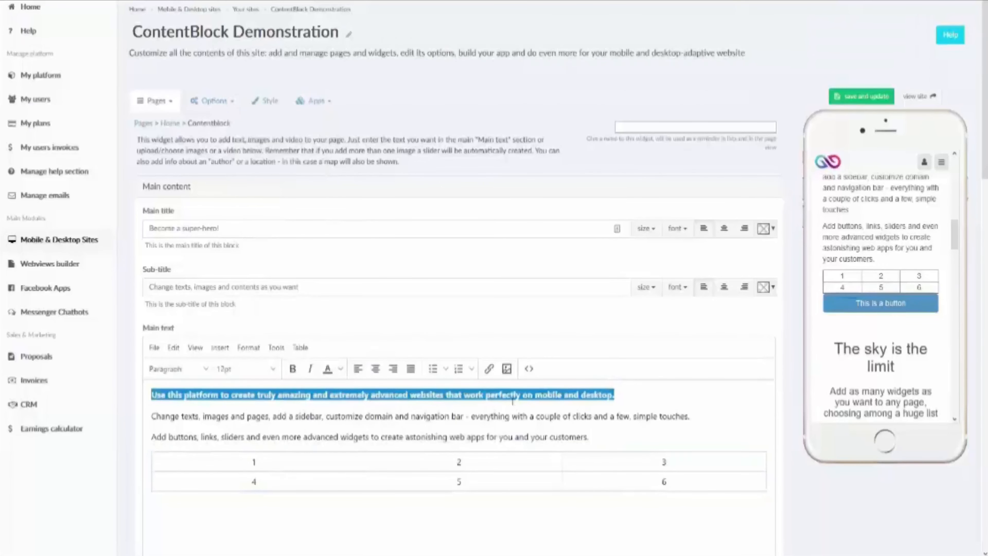
pyautogui.click(249, 347)
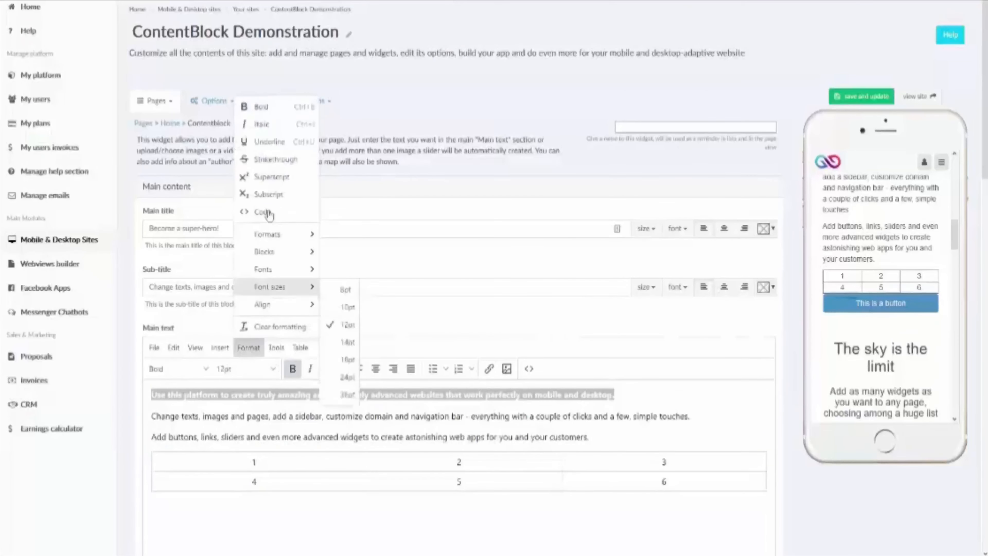
pyautogui.click(276, 161)
pyautogui.click(621, 449)
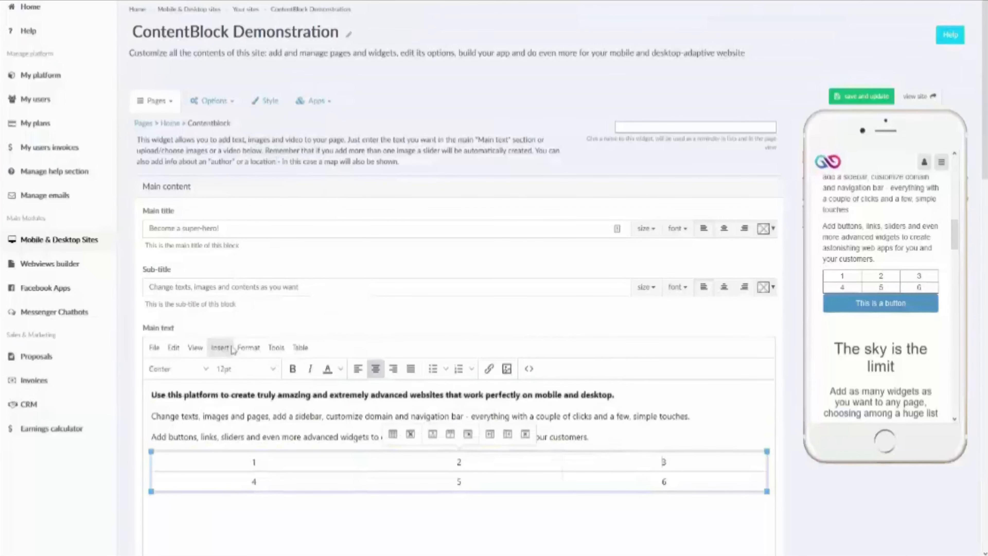
# Step: Browse Format's Blocks and Font sizes submenus, then open the Tools list
pyautogui.click(240, 349)
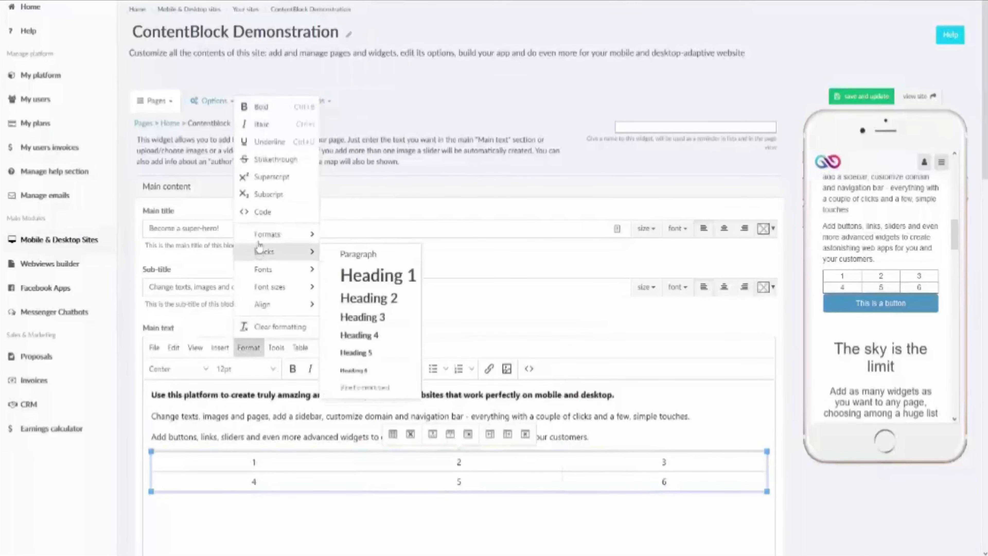
pyautogui.moveTo(260, 240)
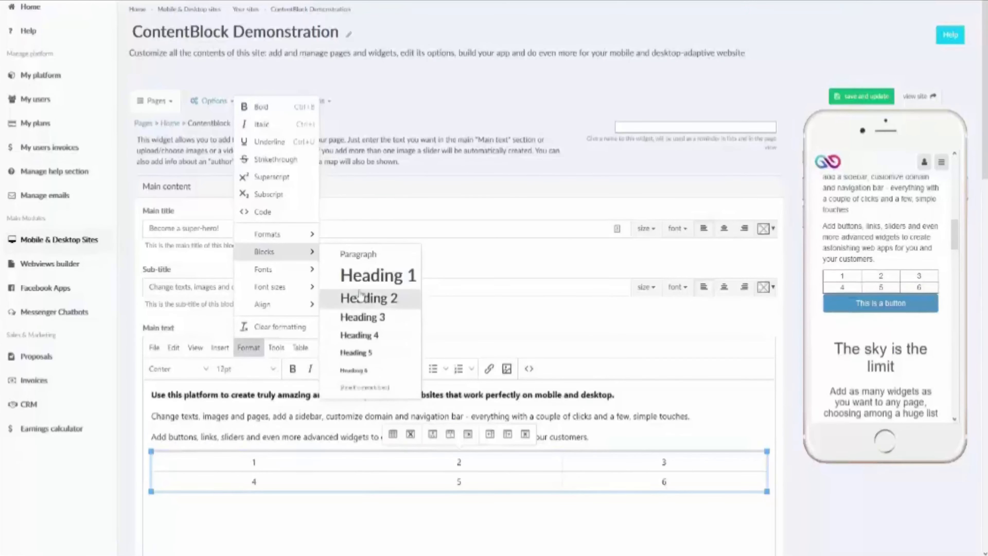
pyautogui.moveTo(298, 272)
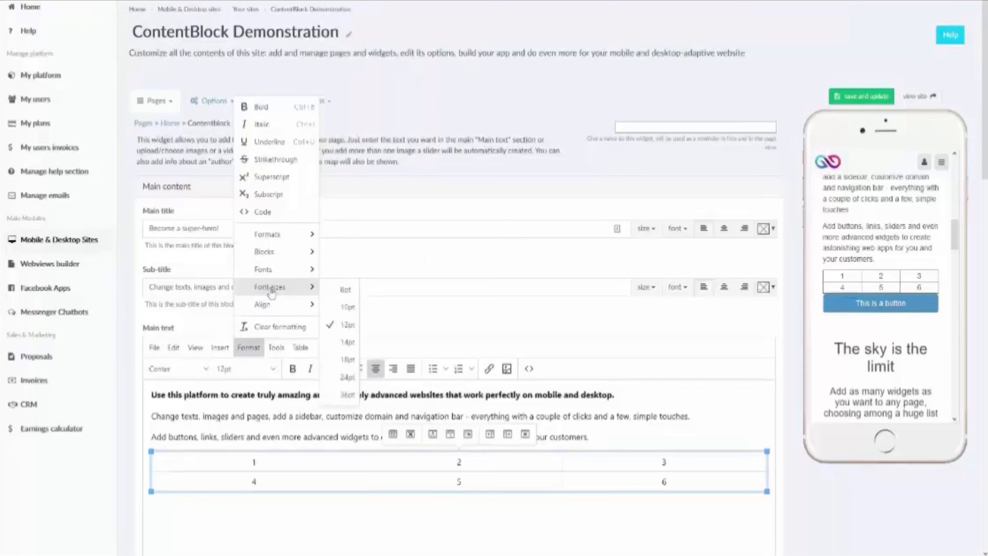
pyautogui.moveTo(277, 312)
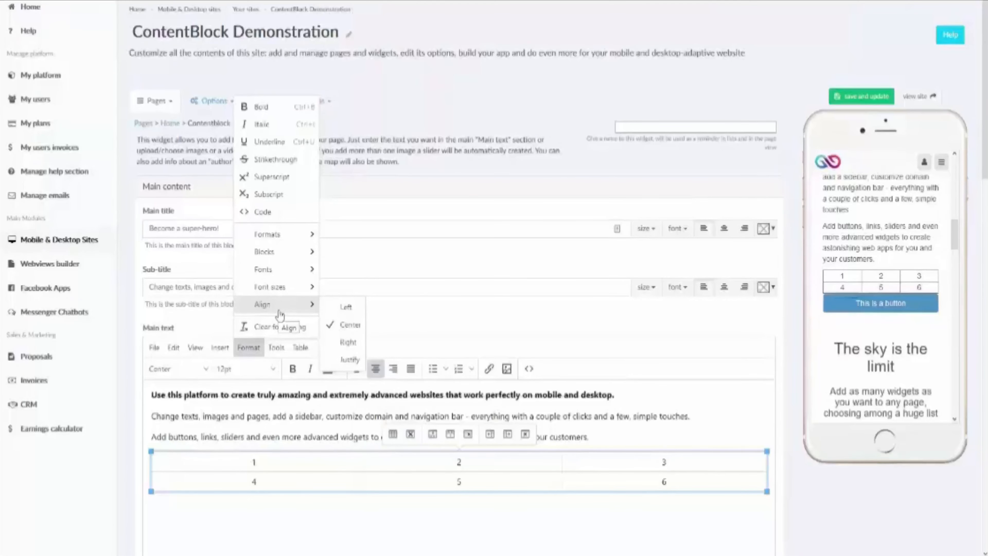
pyautogui.click(277, 356)
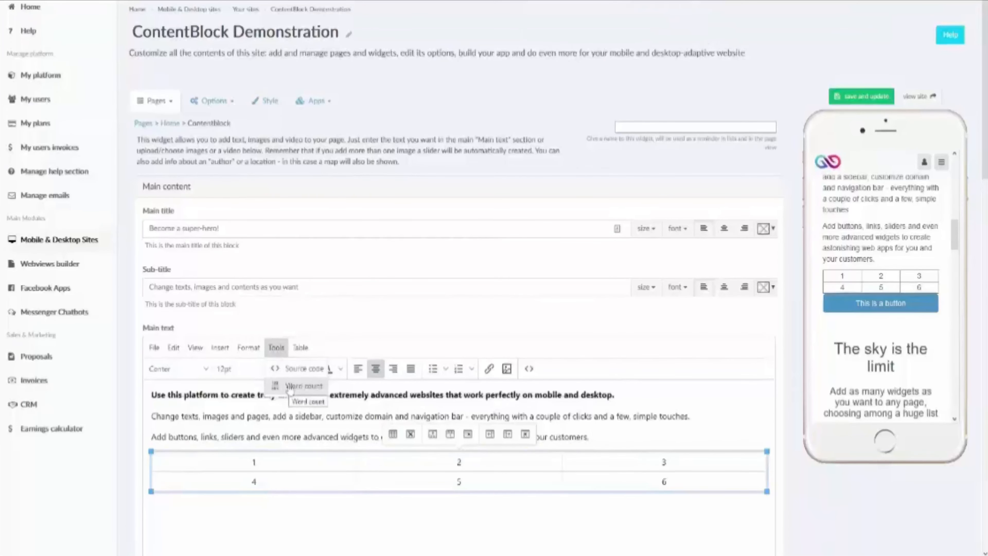
pyautogui.scroll(-3, 292, 391)
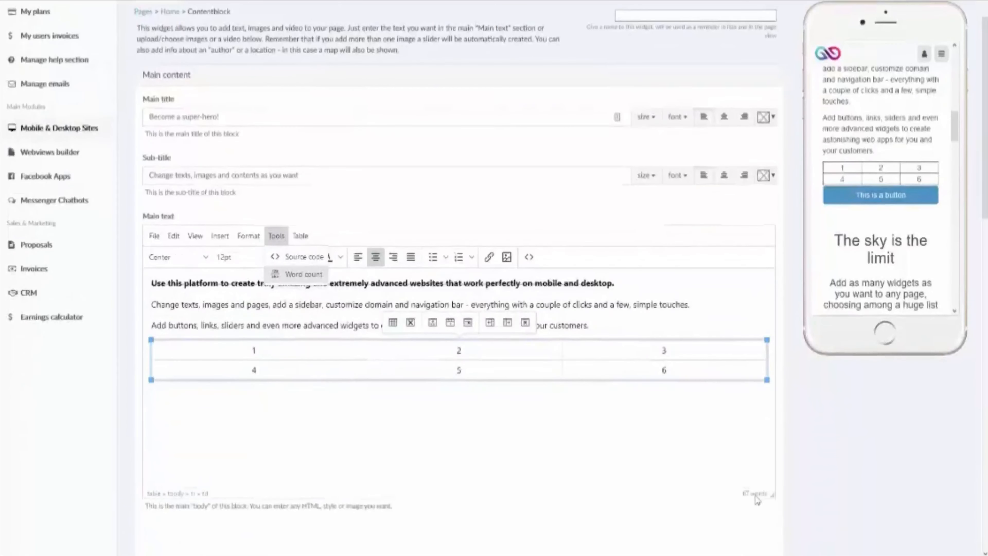
# Step: Switch the status bar counter from words to characters, showing 197 characters
pyautogui.click(756, 496)
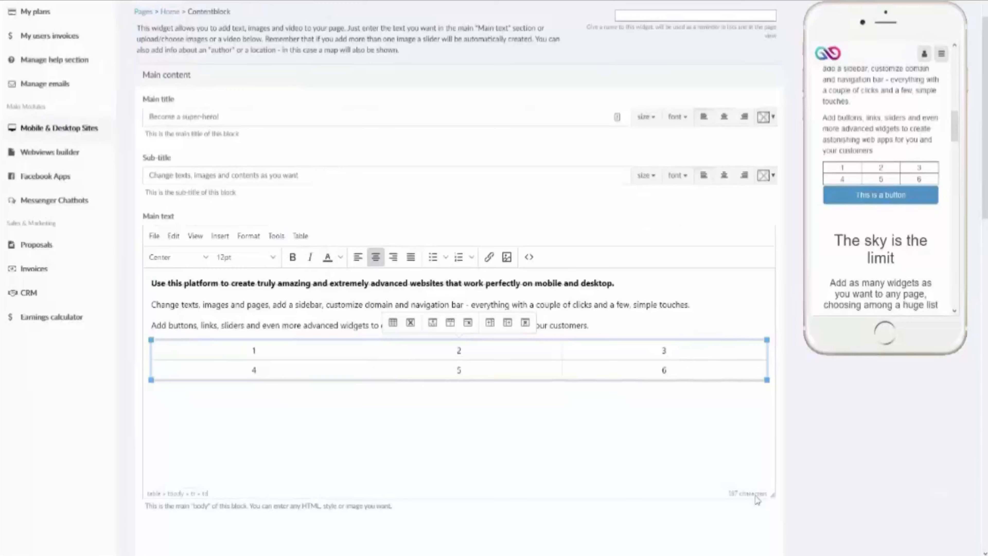
pyautogui.click(755, 495)
pyautogui.click(756, 496)
pyautogui.click(757, 498)
# Step: Browse the editor menus again, then return to table cell 4
pyautogui.click(277, 236)
pyautogui.moveTo(301, 241)
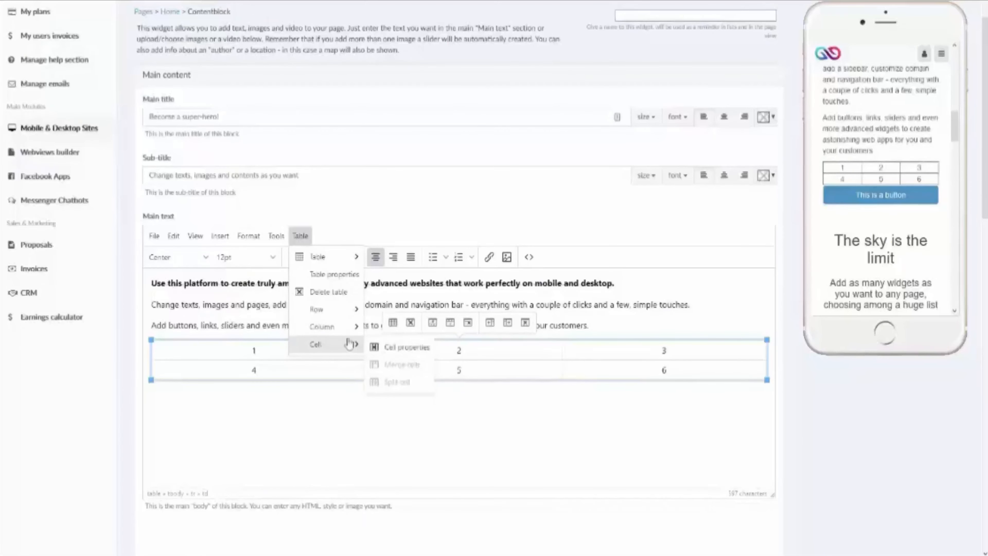
pyautogui.click(259, 448)
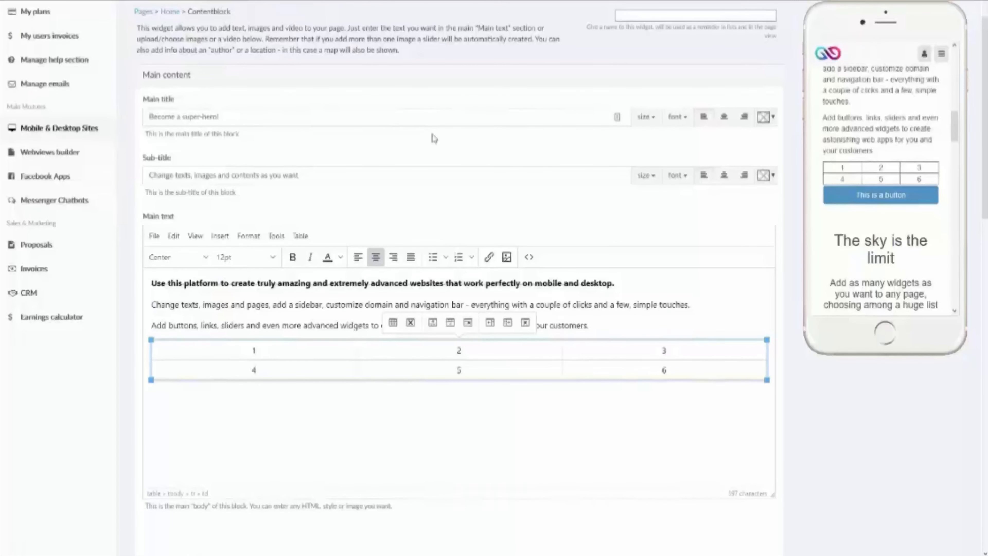
# Step: Set Images/video align to 'above the whole text block' in Images and videos
pyautogui.scroll(-5, 435, 138)
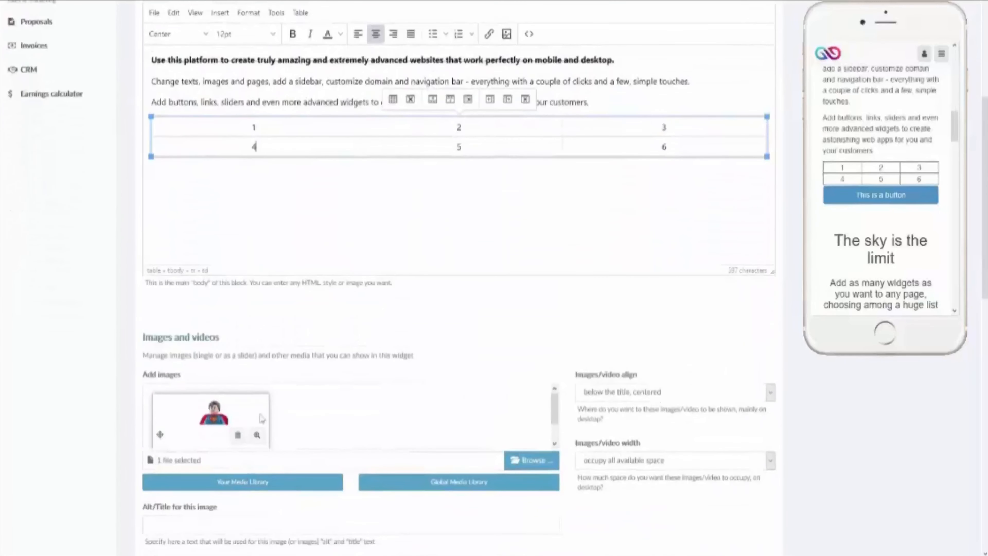
pyautogui.scroll(5, 850, 221)
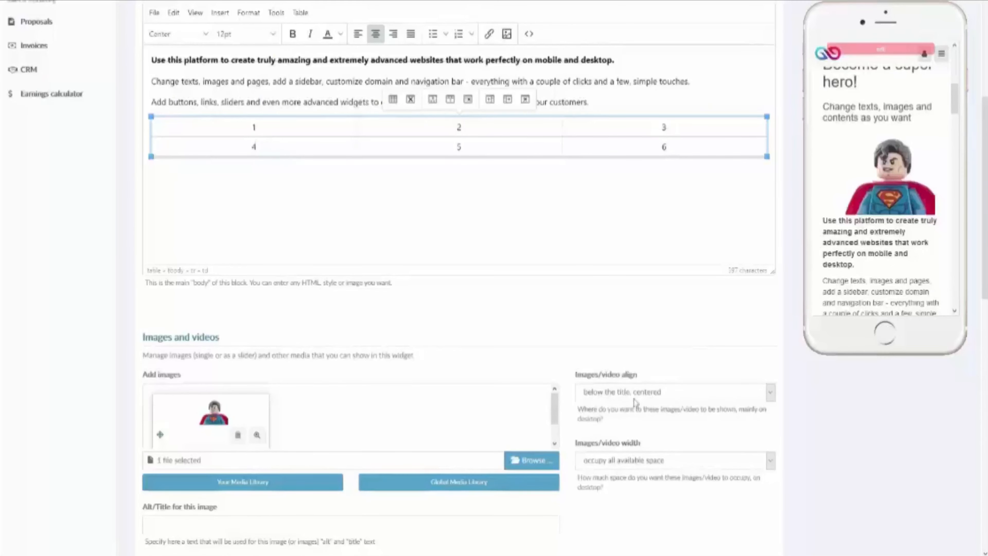
pyautogui.scroll(3, 876, 210)
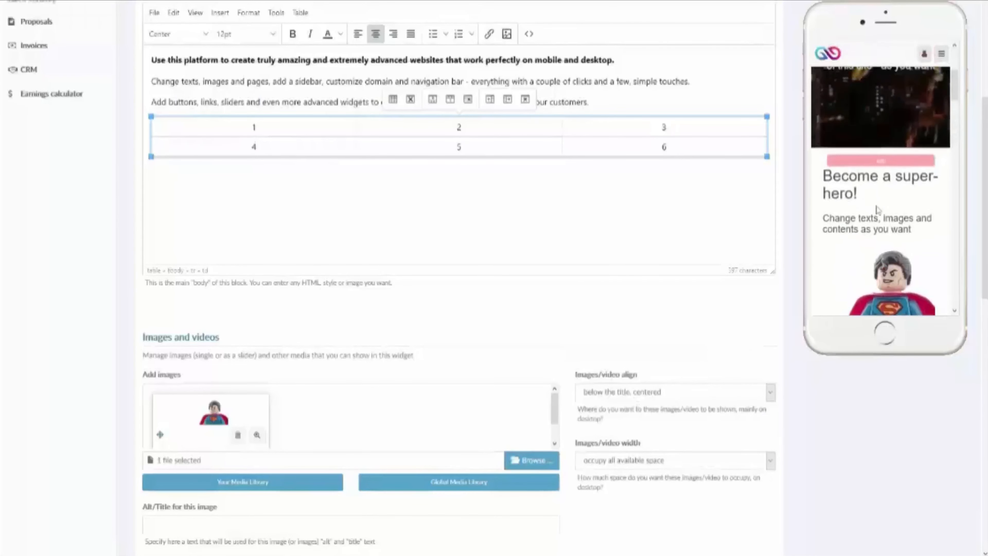
pyautogui.scroll(-5, 877, 209)
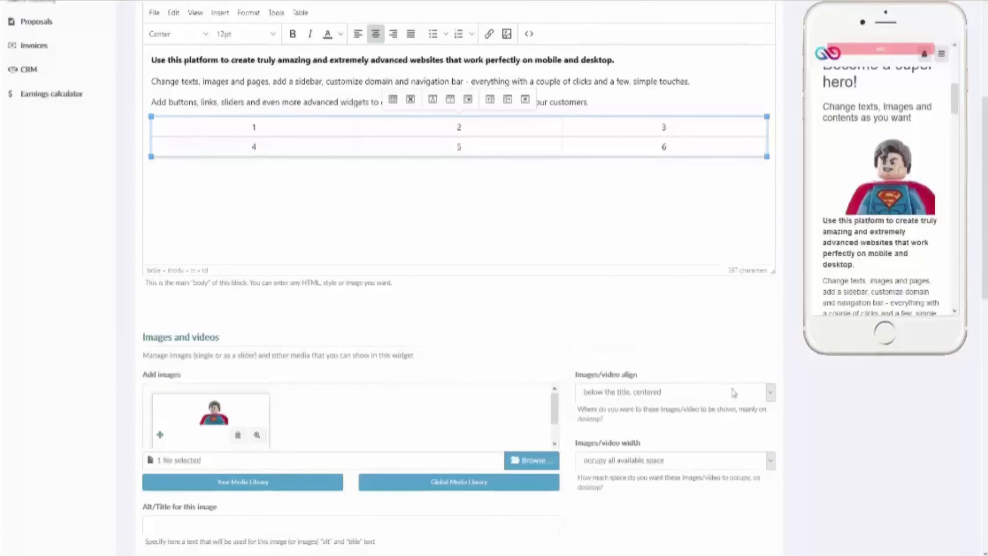
pyautogui.click(734, 394)
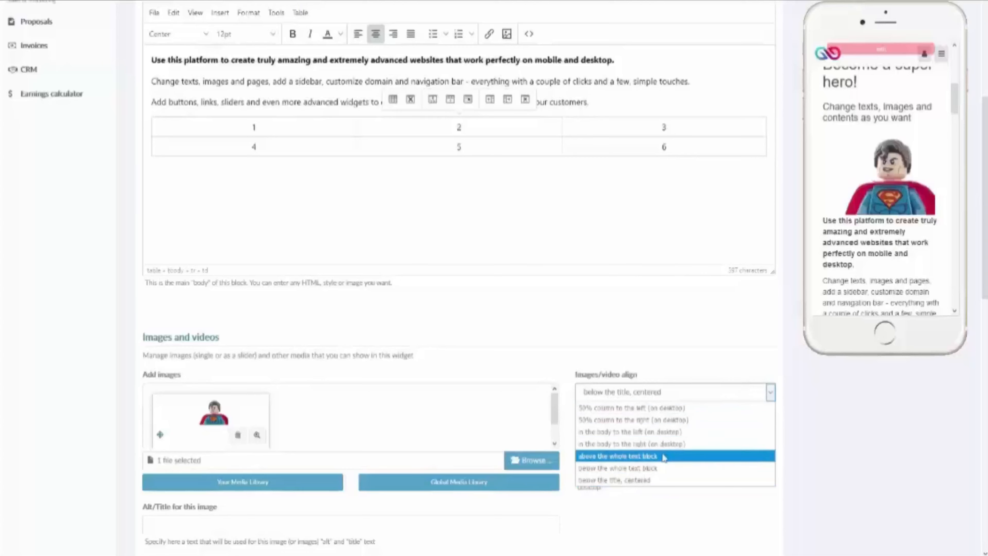
pyautogui.click(664, 458)
pyautogui.scroll(1, 739, 256)
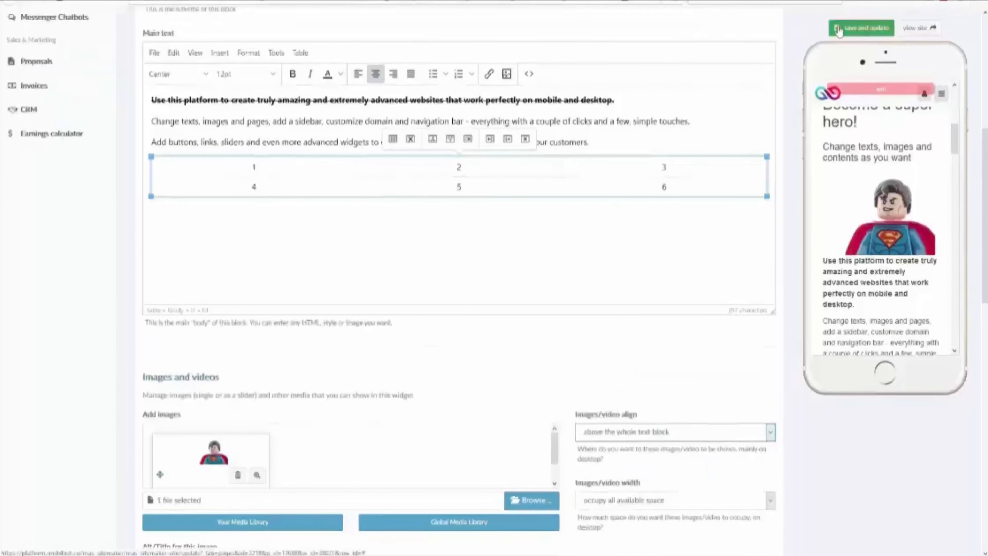
# Step: Save and update the widget, keeping Images/video align at 'above the whole text block'
pyautogui.click(836, 31)
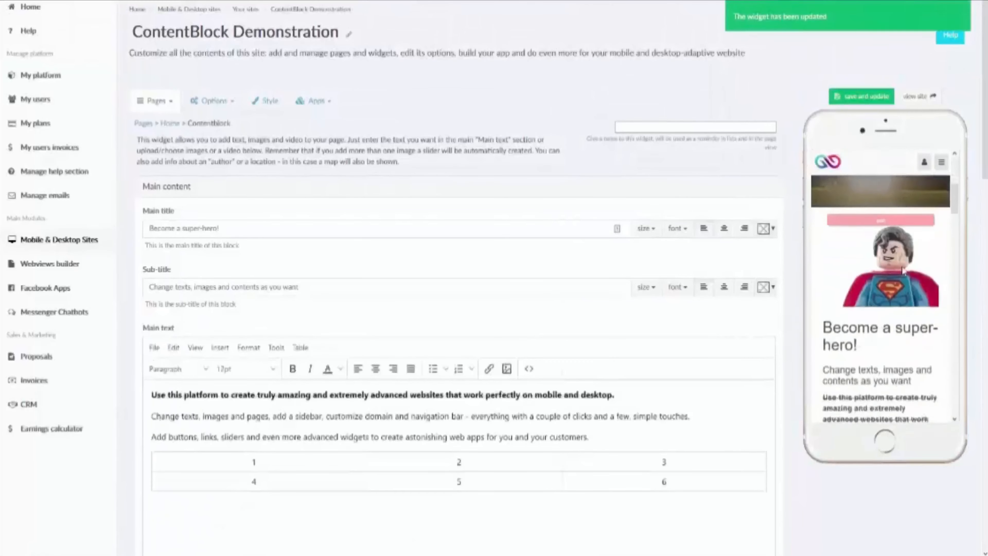
pyautogui.scroll(-5, 658, 408)
pyautogui.click(667, 447)
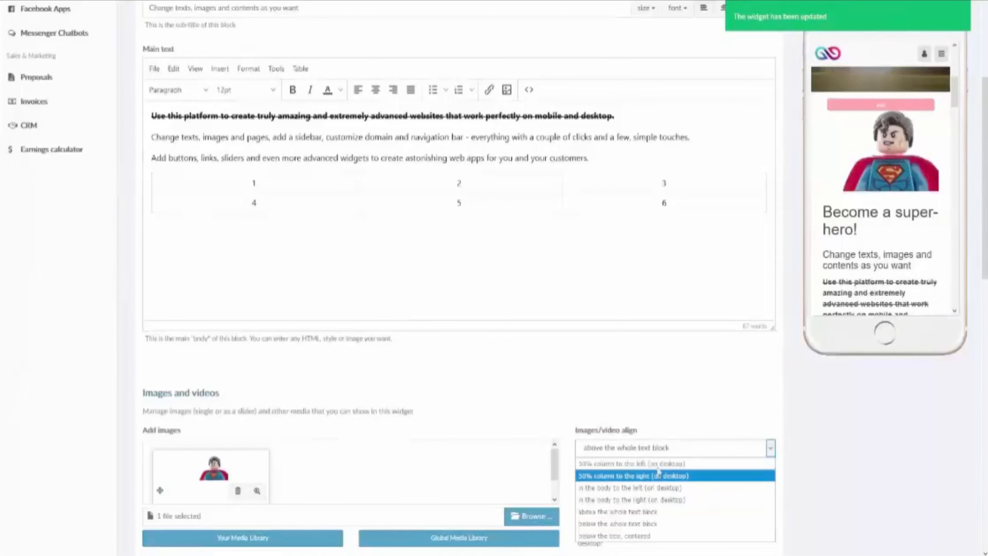
pyautogui.click(680, 452)
pyautogui.scroll(-4, 666, 439)
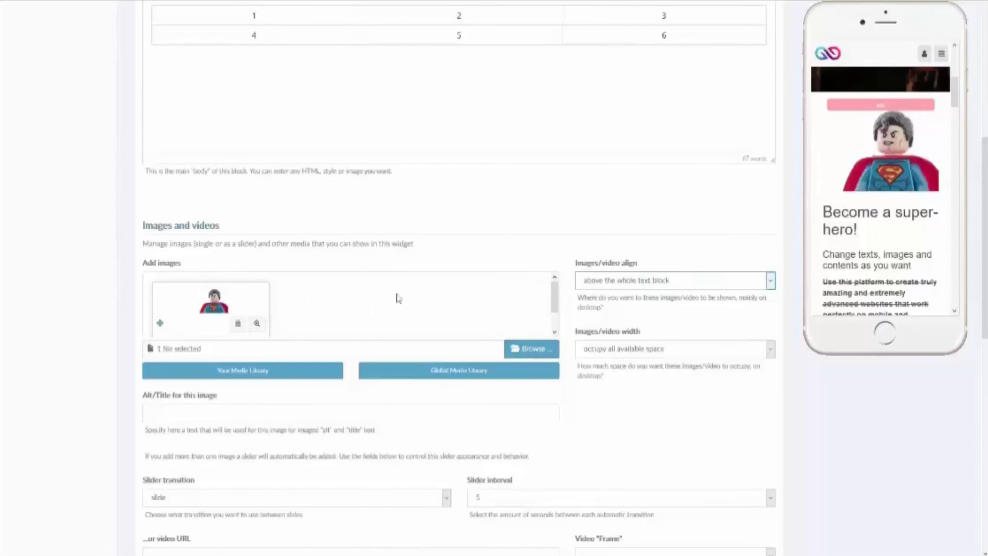
# Step: Add the city sunset photo from the Global Media Library as a second slider image
pyautogui.click(454, 373)
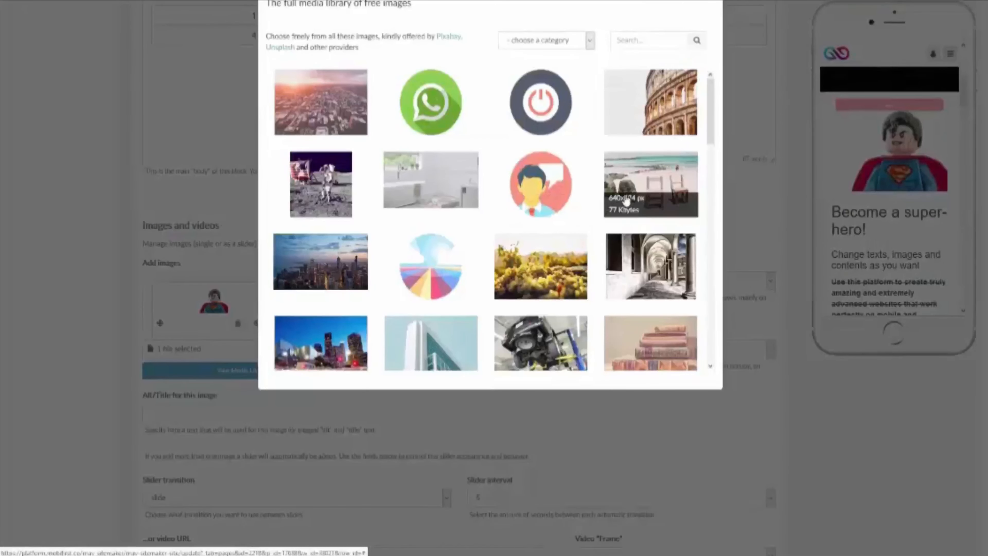
pyautogui.click(302, 85)
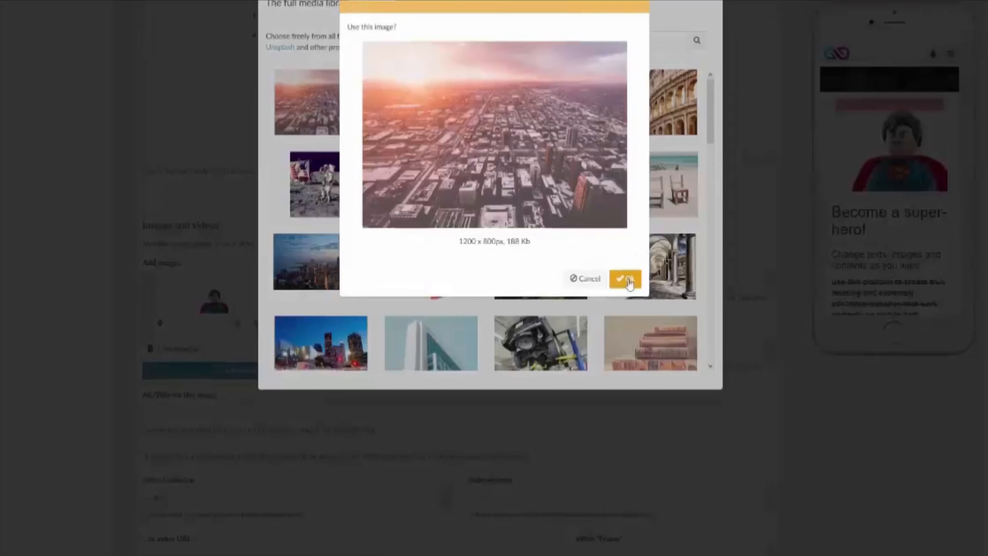
pyautogui.click(628, 278)
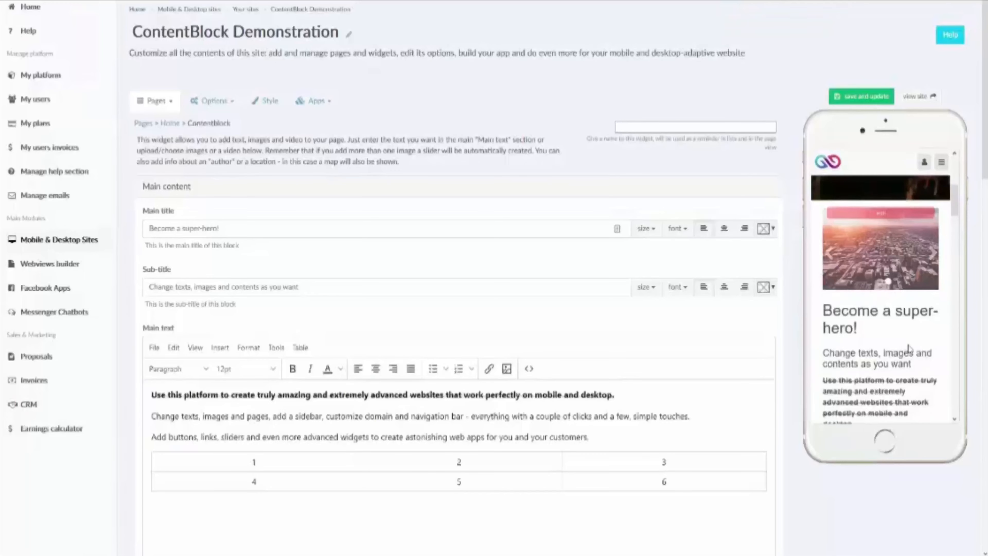
pyautogui.scroll(-5, 909, 348)
pyautogui.scroll(6, 895, 311)
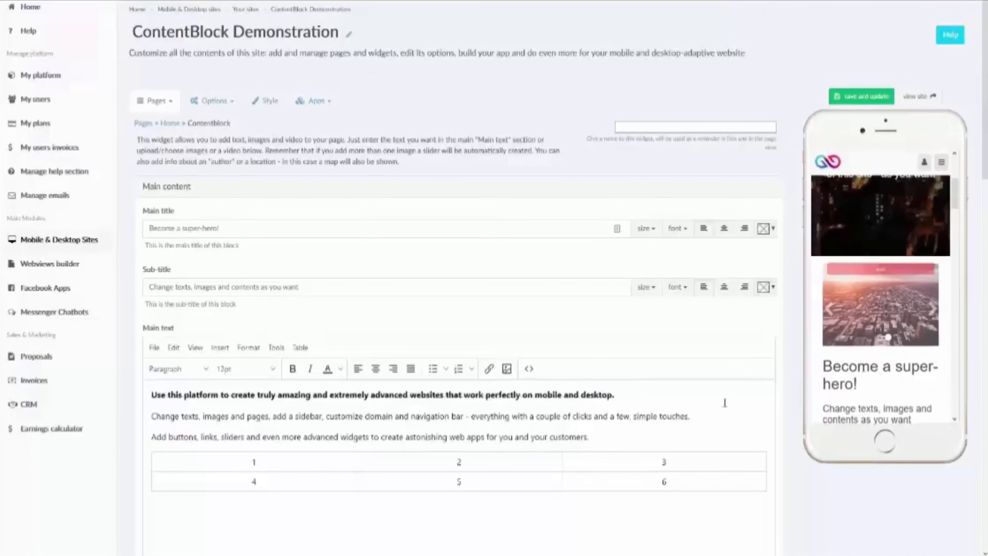
pyautogui.scroll(-9, 724, 403)
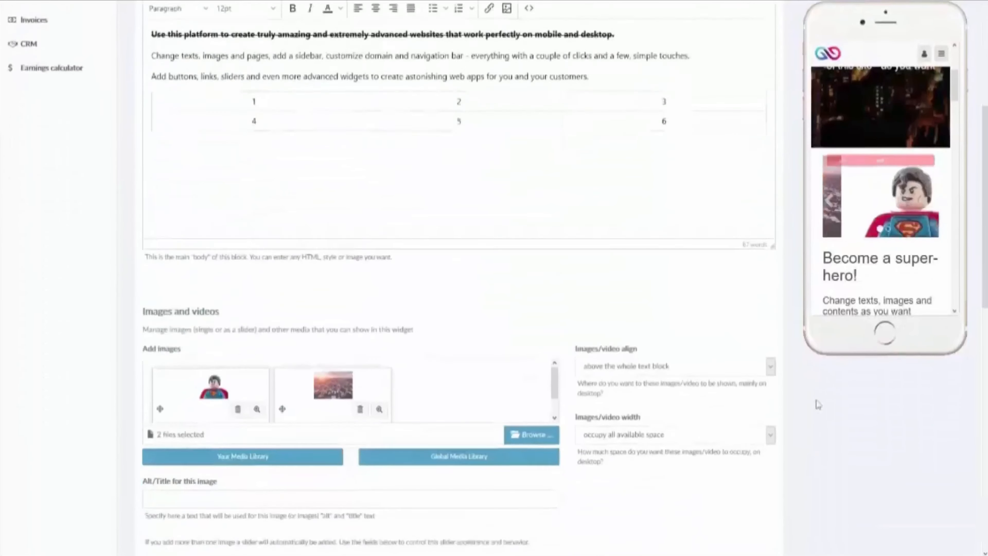
pyautogui.scroll(-4, 818, 405)
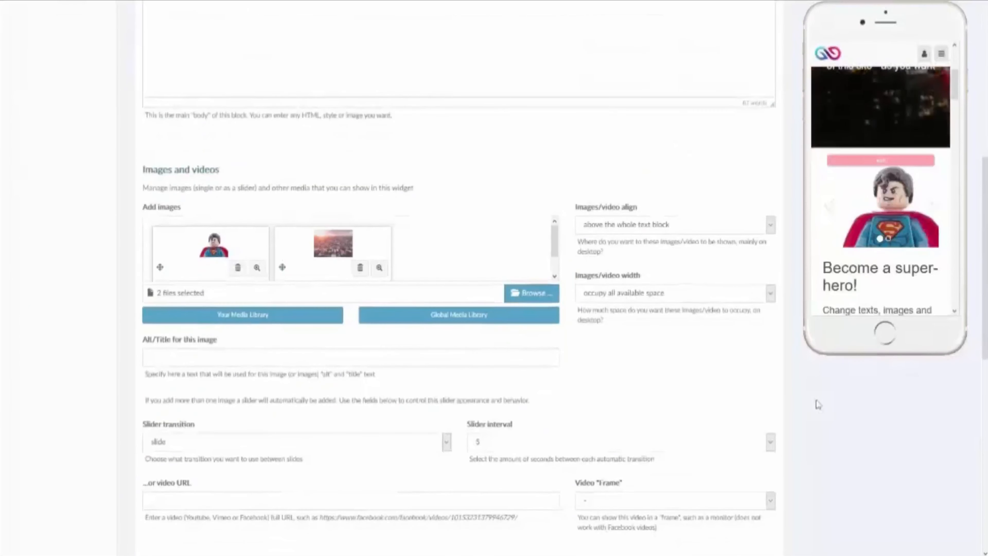
pyautogui.scroll(-5, 817, 405)
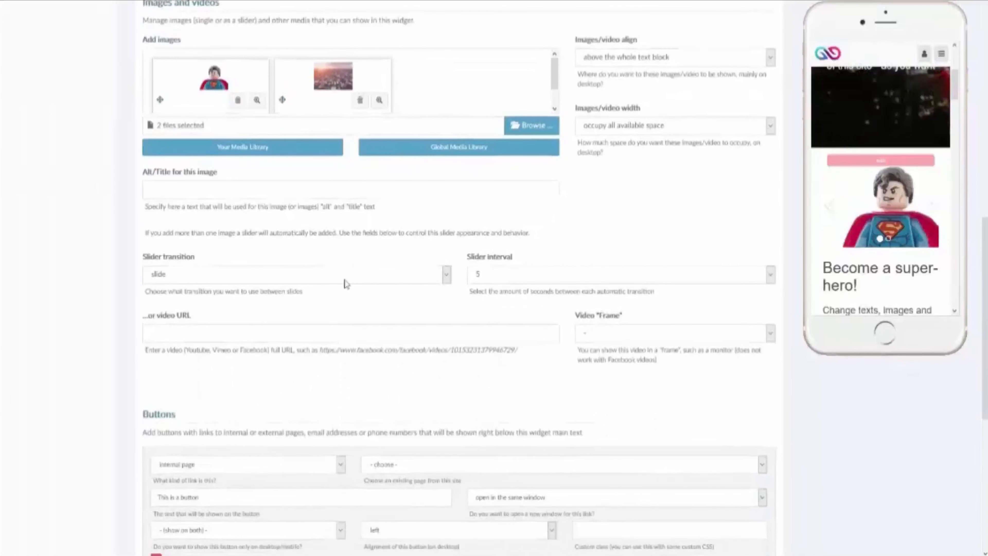
pyautogui.click(346, 275)
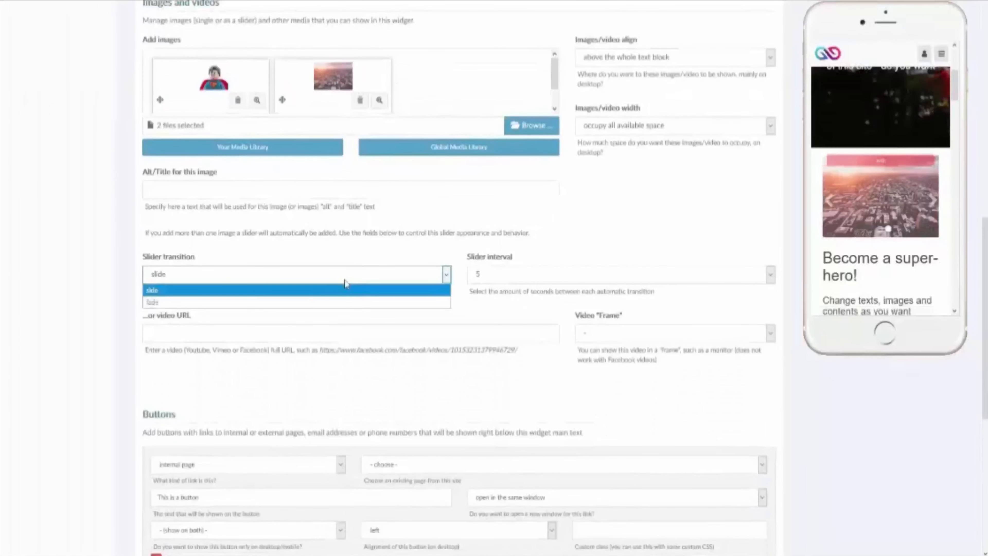
pyautogui.click(350, 288)
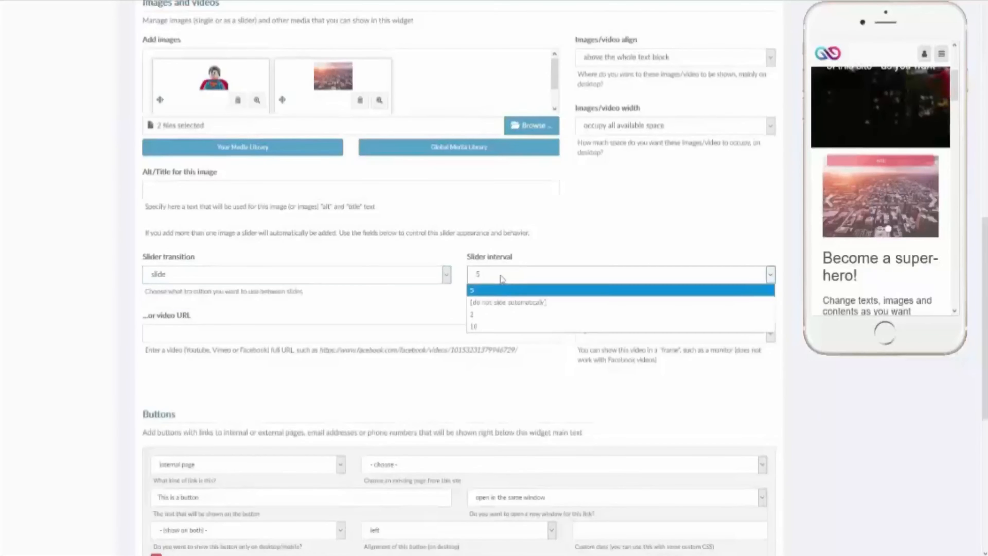
pyautogui.click(501, 275)
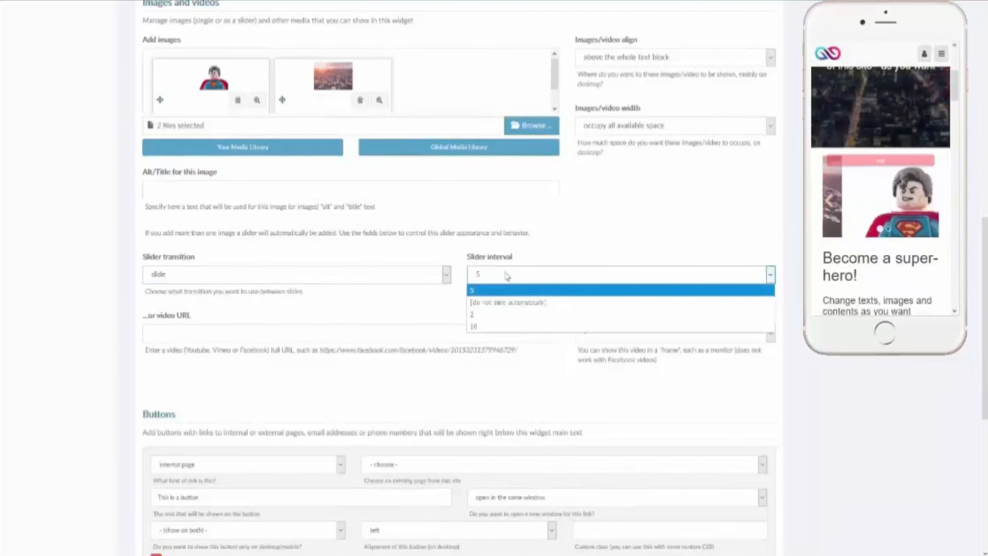
pyautogui.click(506, 291)
pyautogui.scroll(1, 506, 276)
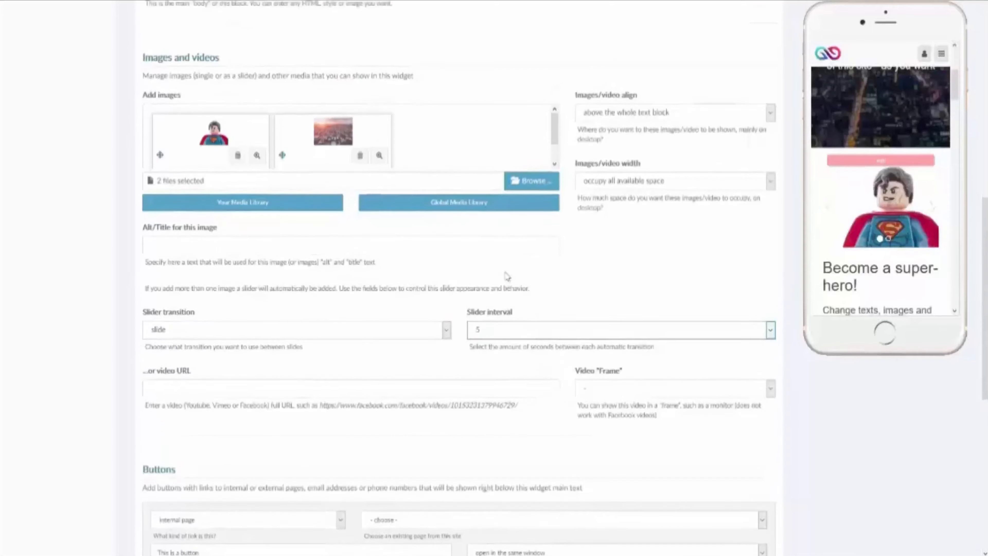
pyautogui.scroll(1, 467, 331)
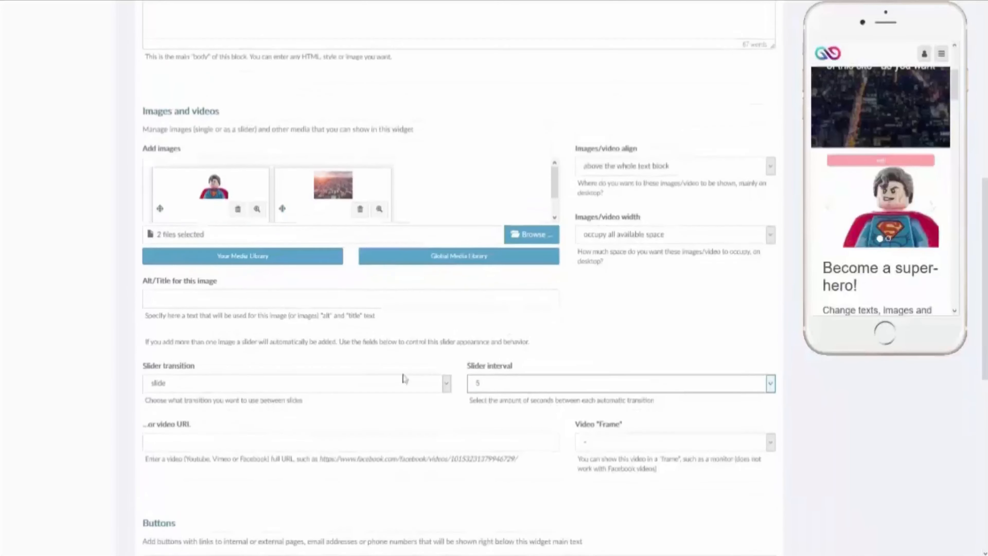
pyautogui.click(282, 452)
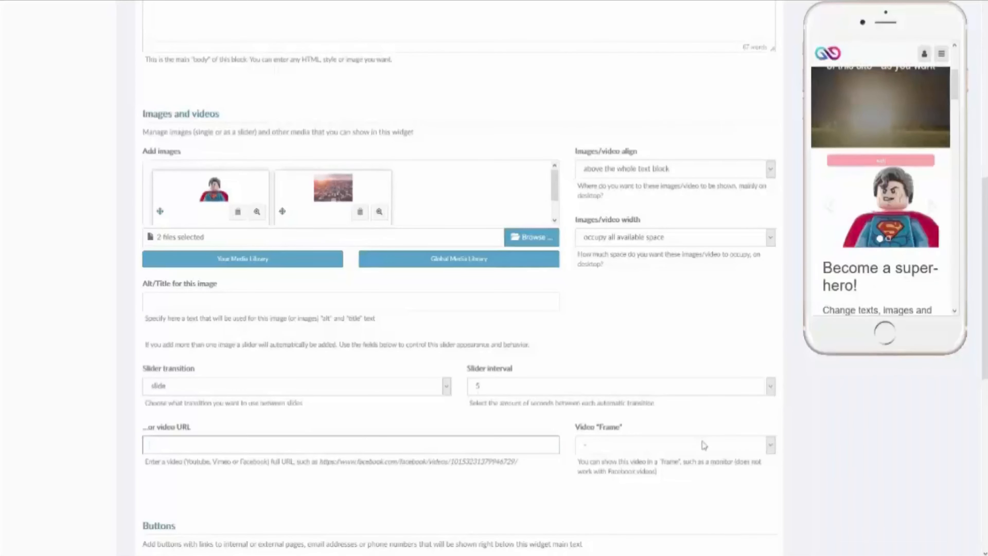
pyautogui.click(703, 445)
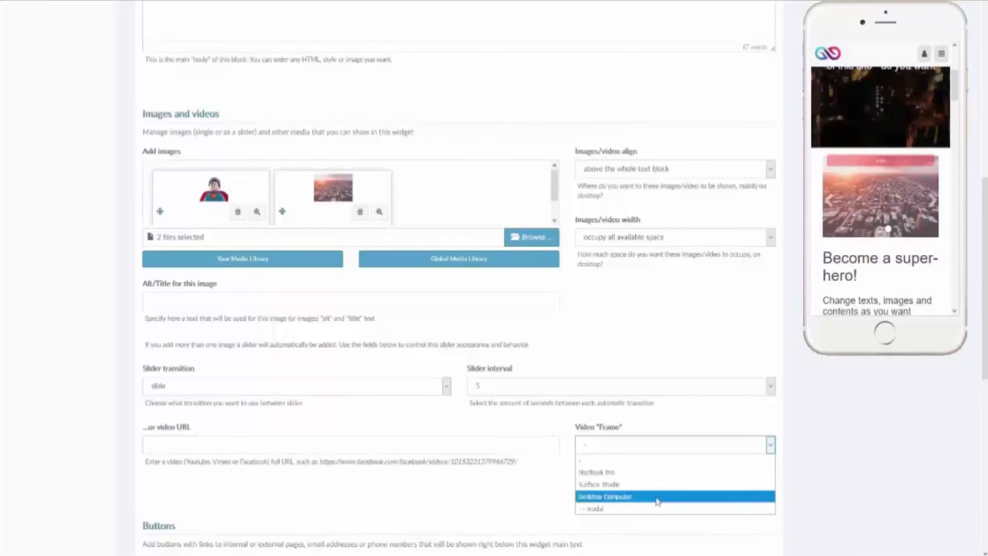
pyautogui.click(767, 446)
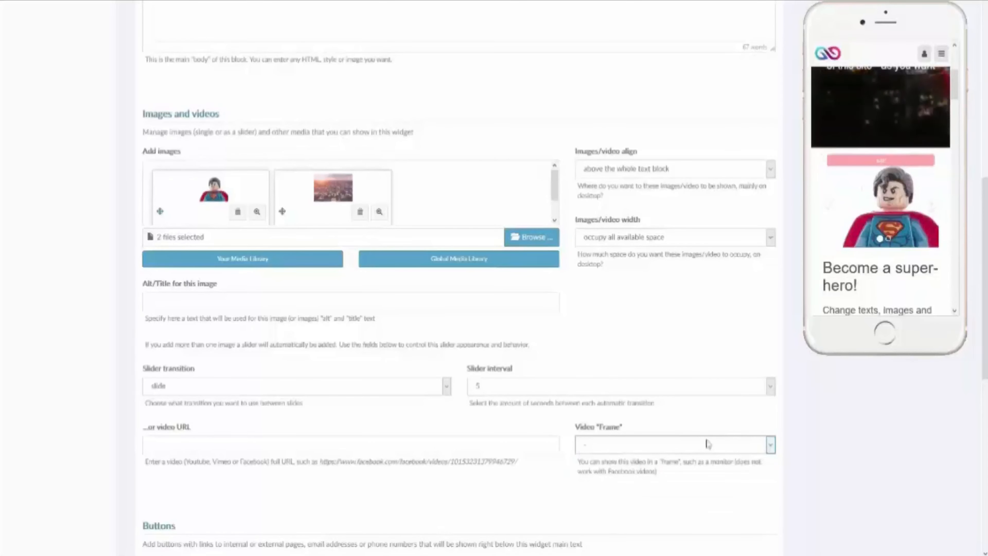
pyautogui.scroll(-1, 541, 438)
pyautogui.scroll(-4, 541, 438)
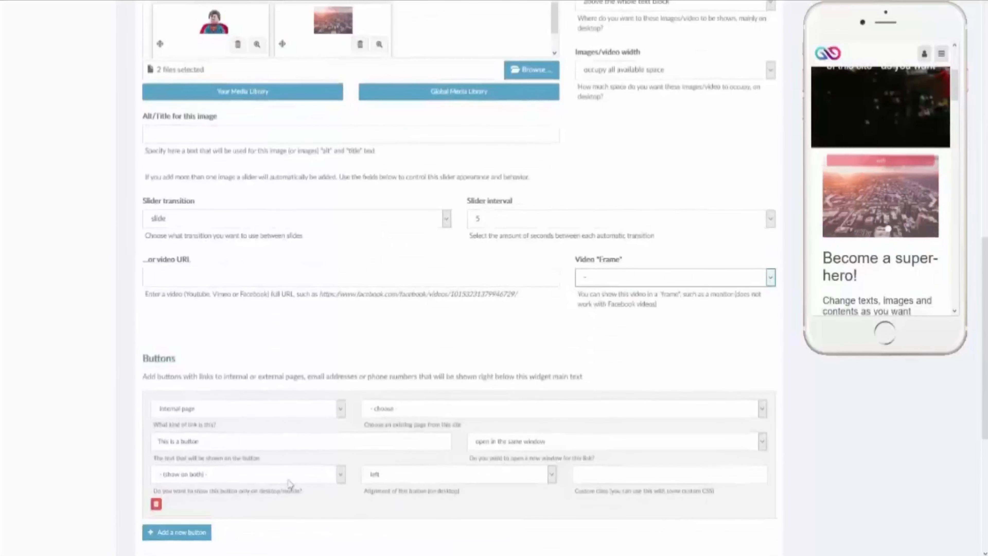
pyautogui.scroll(-1, 186, 518)
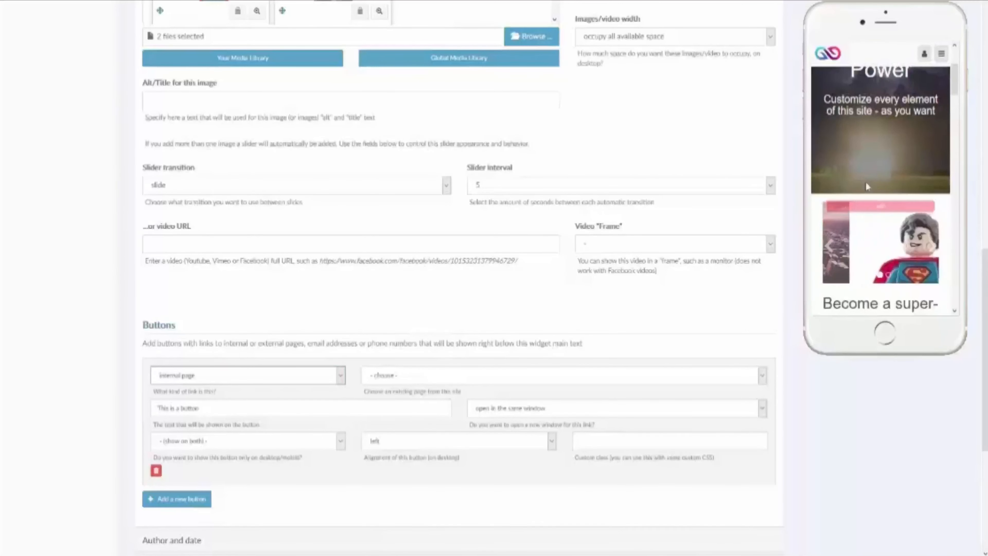
pyautogui.scroll(-6, 866, 181)
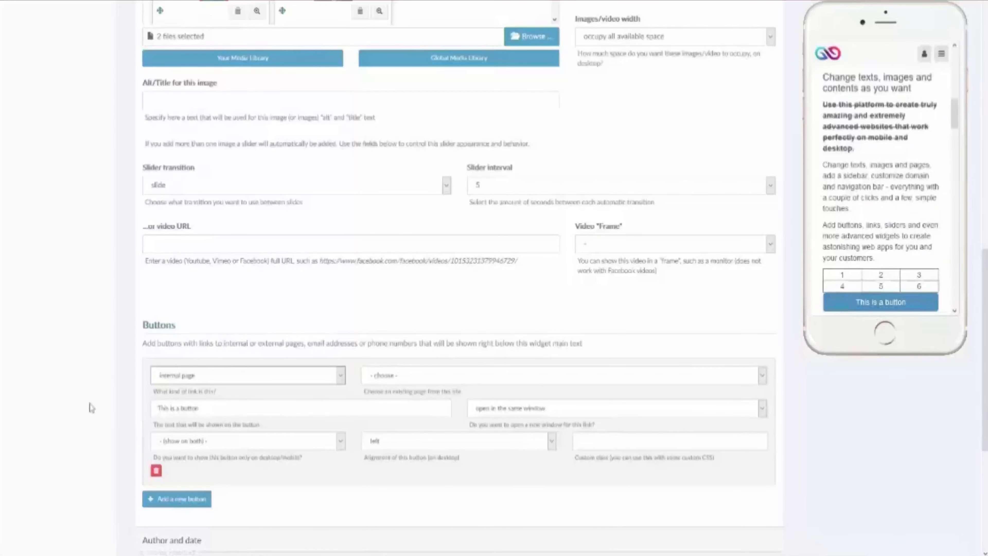
pyautogui.tripleClick(231, 410)
pyautogui.click(234, 377)
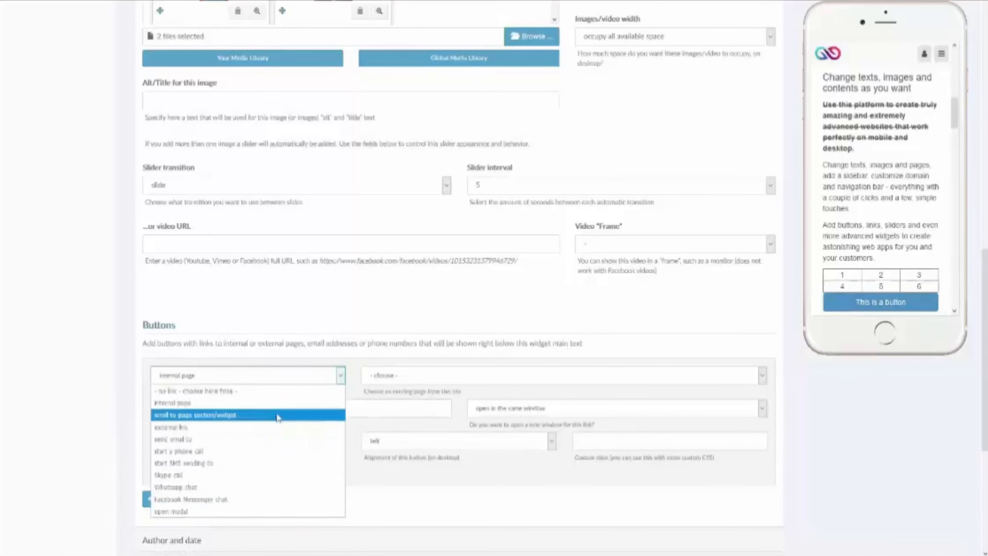
pyautogui.click(523, 376)
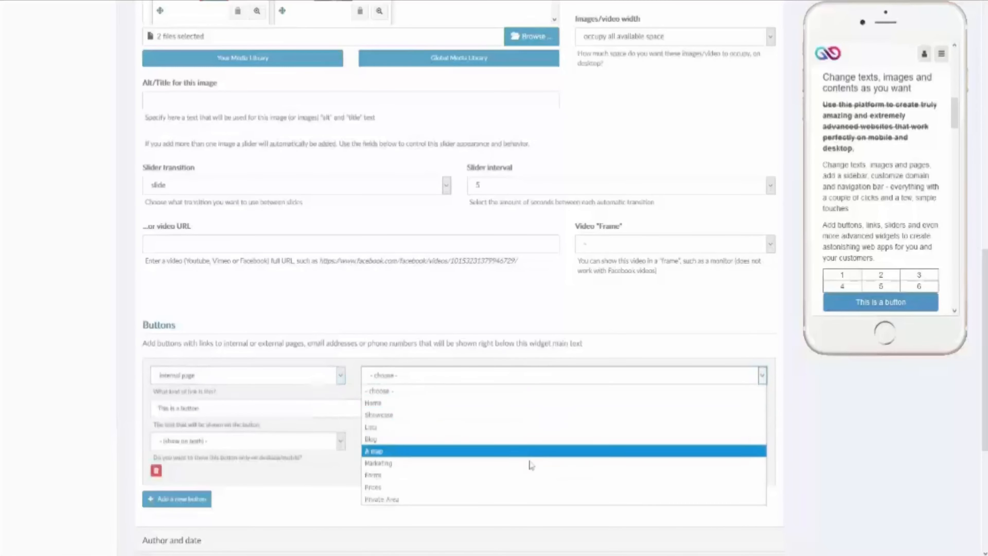
pyautogui.click(498, 376)
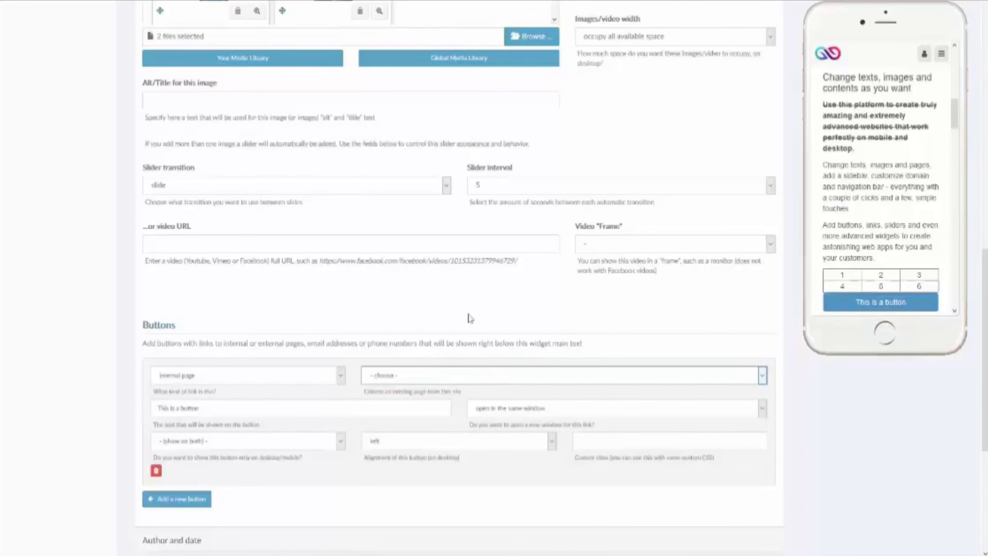
pyautogui.scroll(-5, 461, 315)
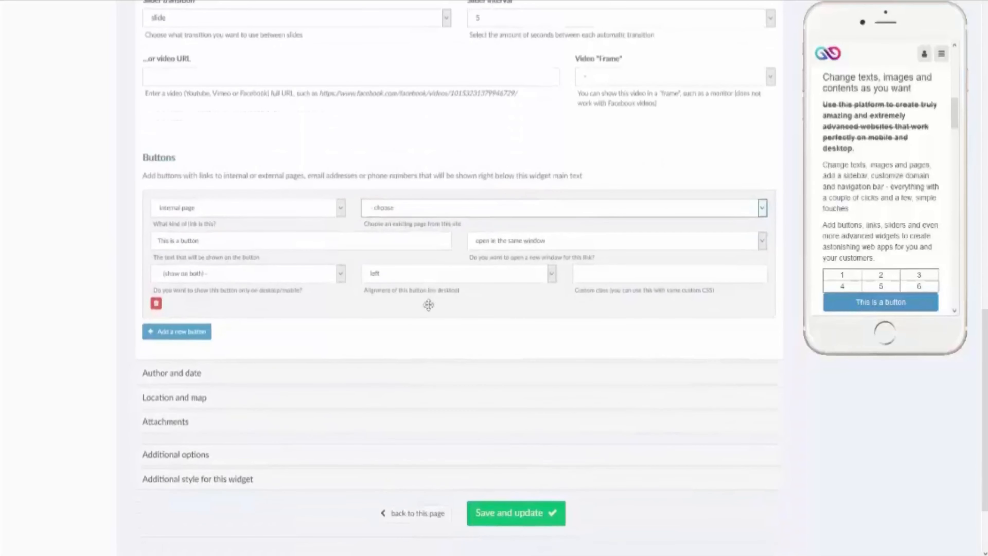
pyautogui.scroll(15, 429, 304)
pyautogui.scroll(11, 429, 309)
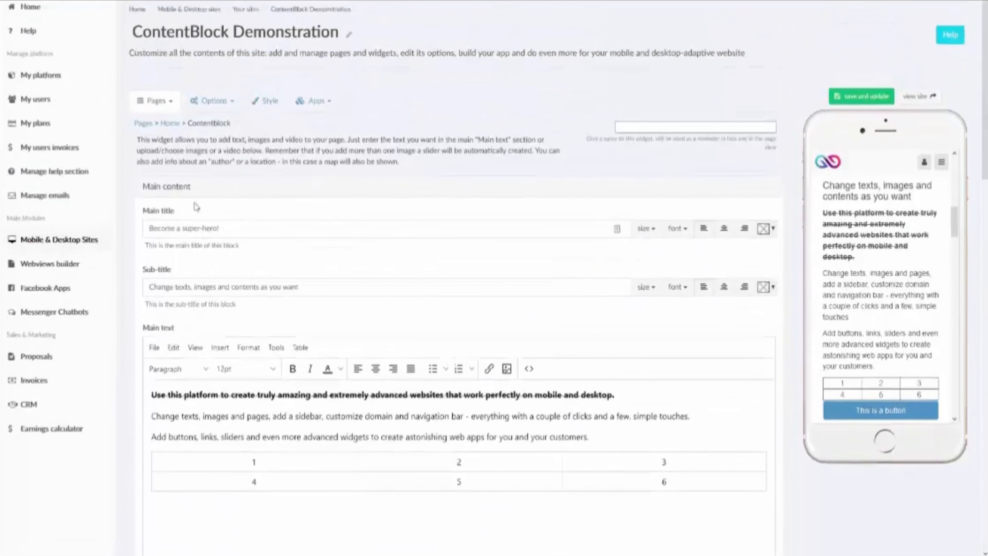
pyautogui.scroll(-3, 196, 207)
# Step: In the Author and date section, set the author to 'Author Name' and the date to 16 Apr 2019
pyautogui.click(175, 76)
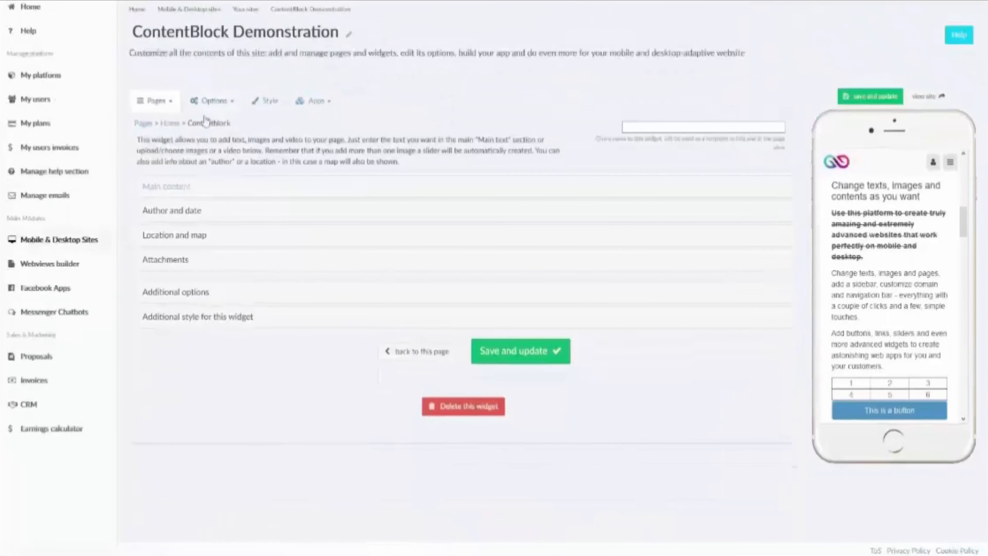
pyautogui.click(177, 214)
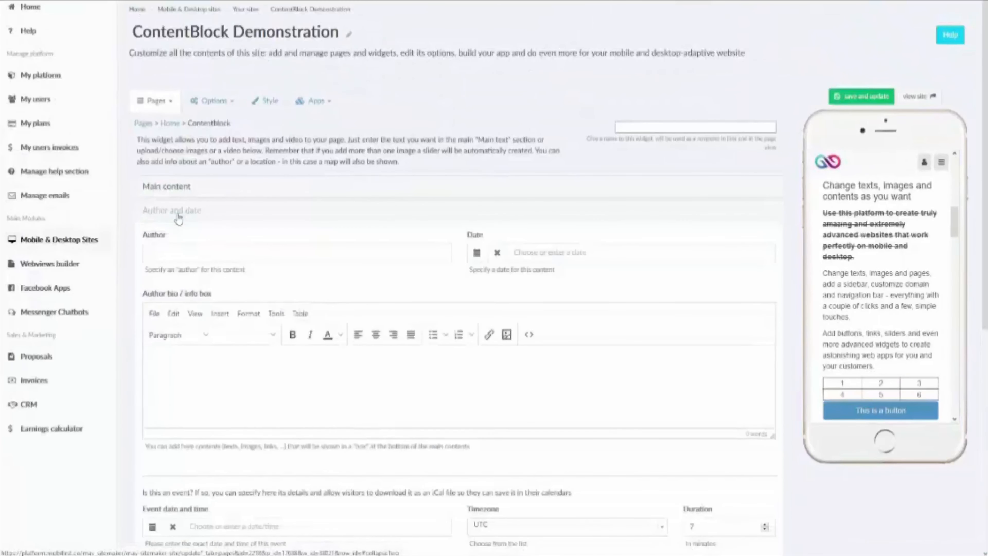
pyautogui.scroll(3, 896, 264)
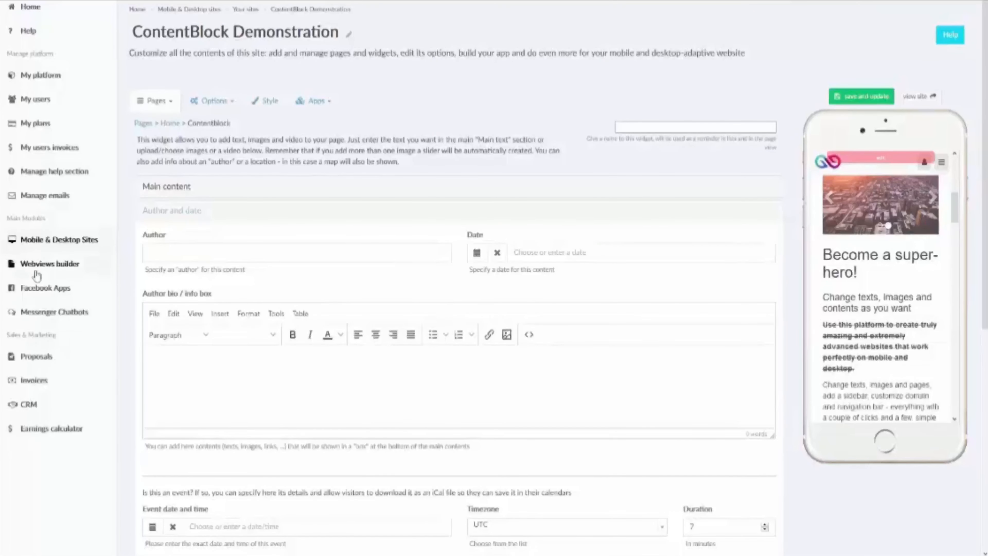
pyautogui.click(220, 248)
pyautogui.write('A')
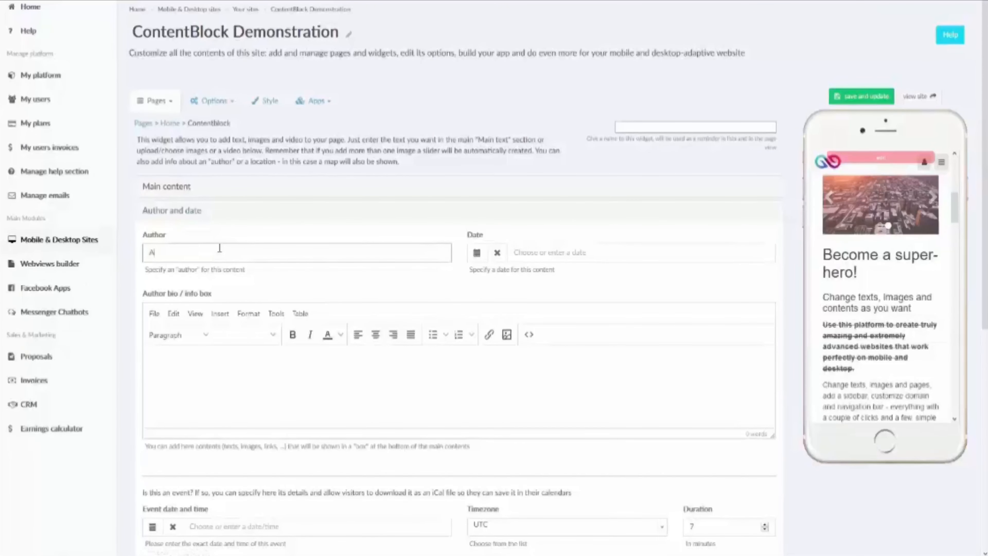
pyautogui.write('uthor Name')
pyautogui.click(476, 253)
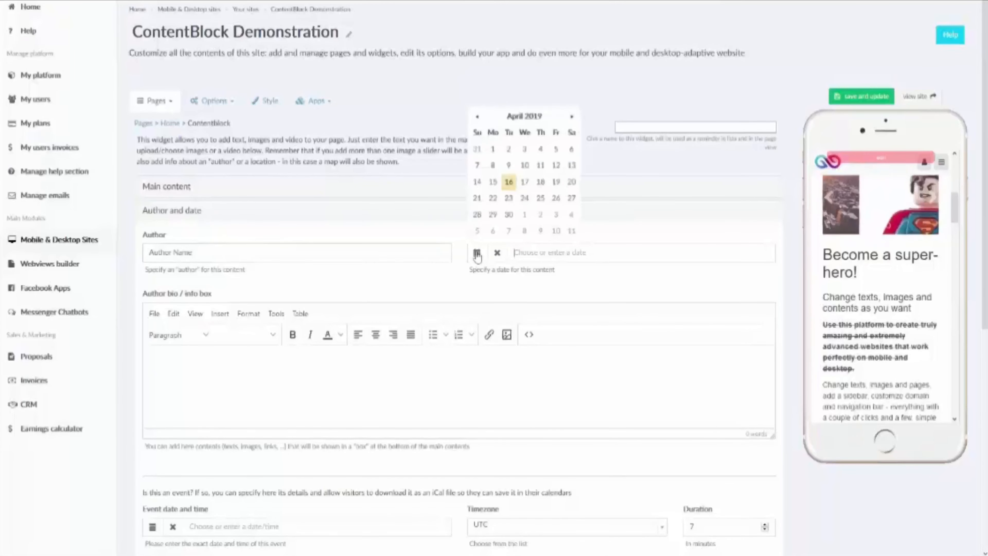
pyautogui.click(509, 186)
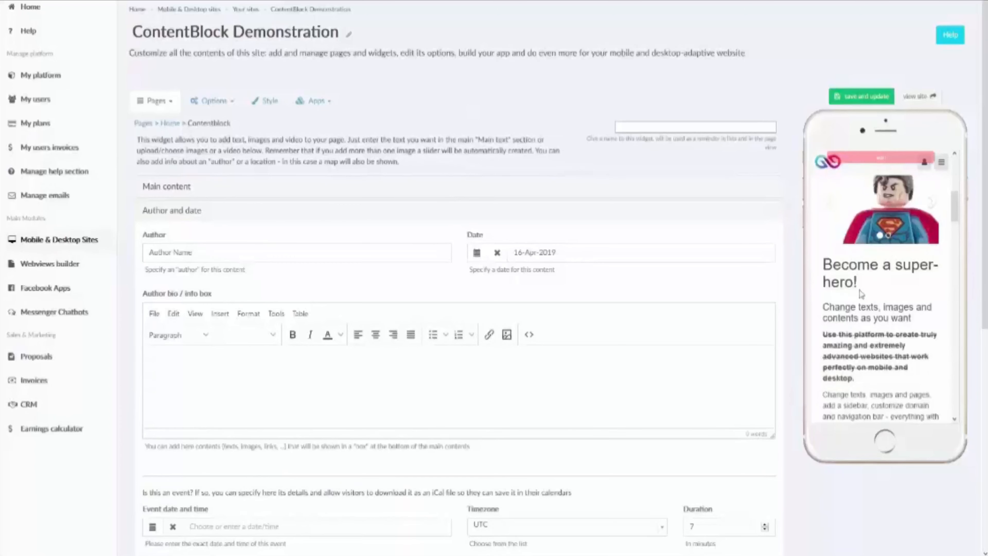
# Step: Enter 'Author Bio' as the author bio and save the widget
pyautogui.click(486, 392)
pyautogui.write('Author Bio')
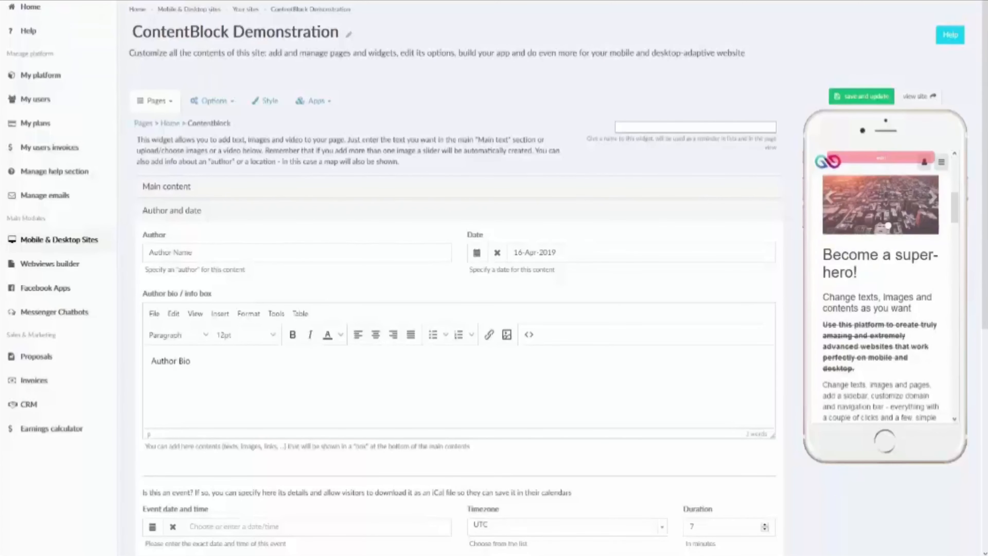
pyautogui.click(862, 96)
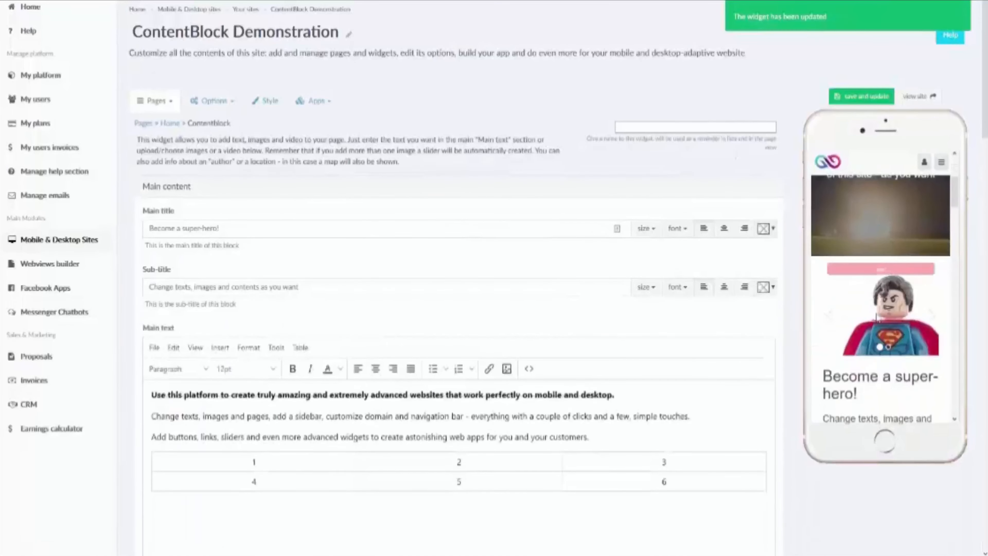
pyautogui.scroll(-2, 877, 318)
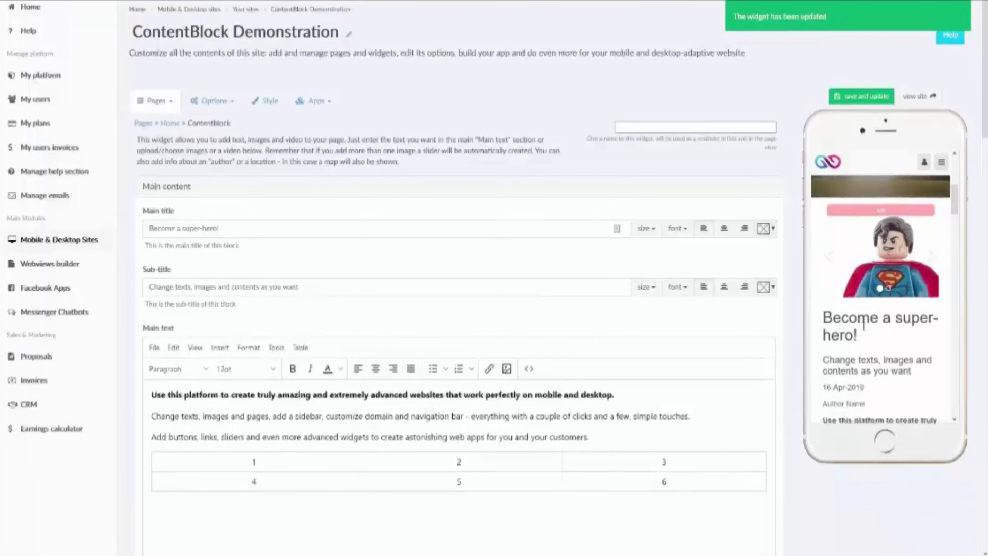
pyautogui.scroll(-2, 841, 333)
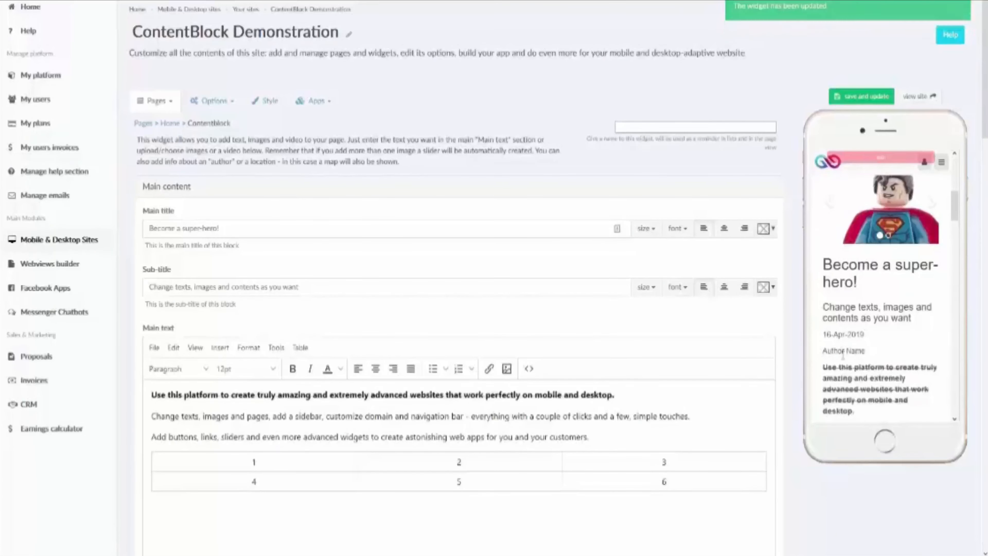
pyautogui.scroll(-8, 831, 349)
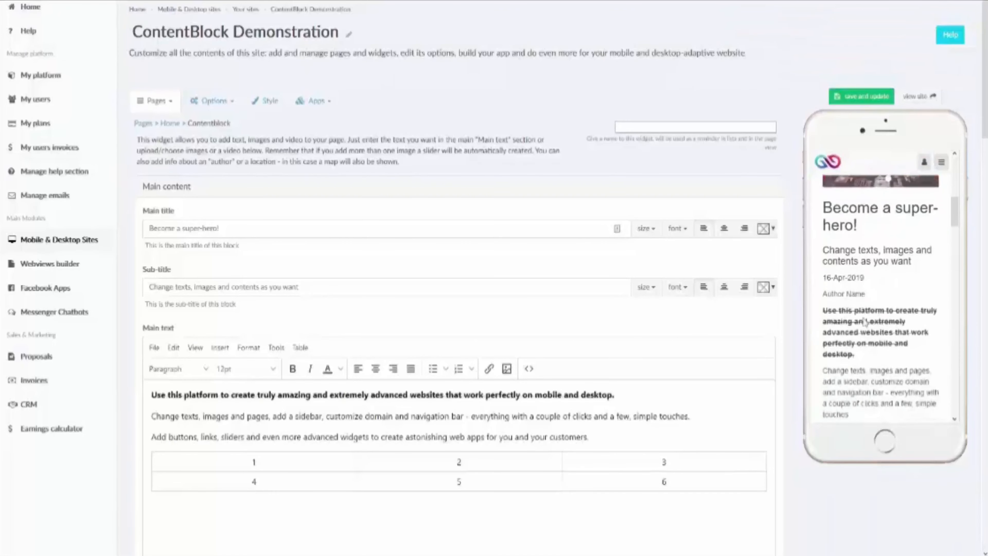
pyautogui.scroll(-3, 848, 277)
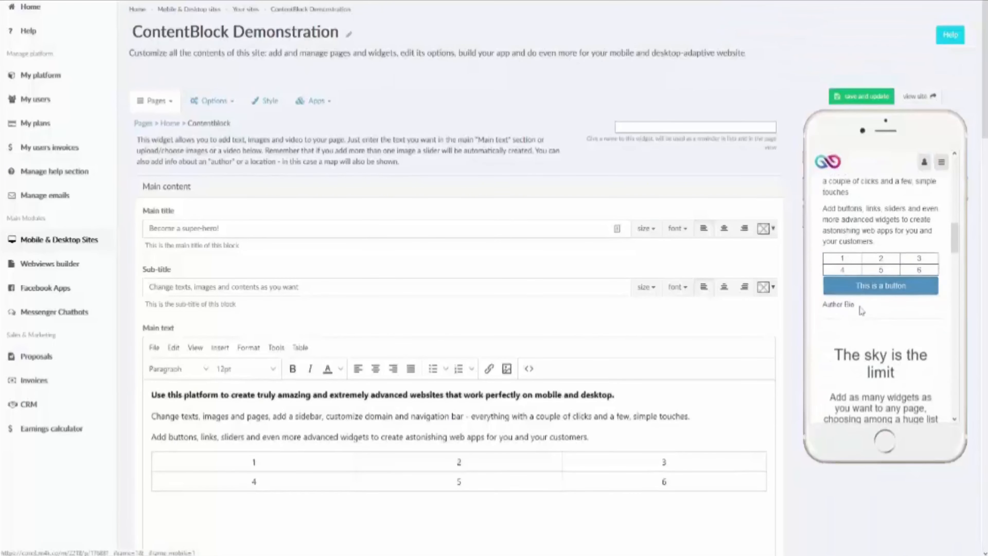
pyautogui.moveTo(858, 308); pyautogui.dragTo(822, 314)
pyautogui.scroll(-15, 414, 311)
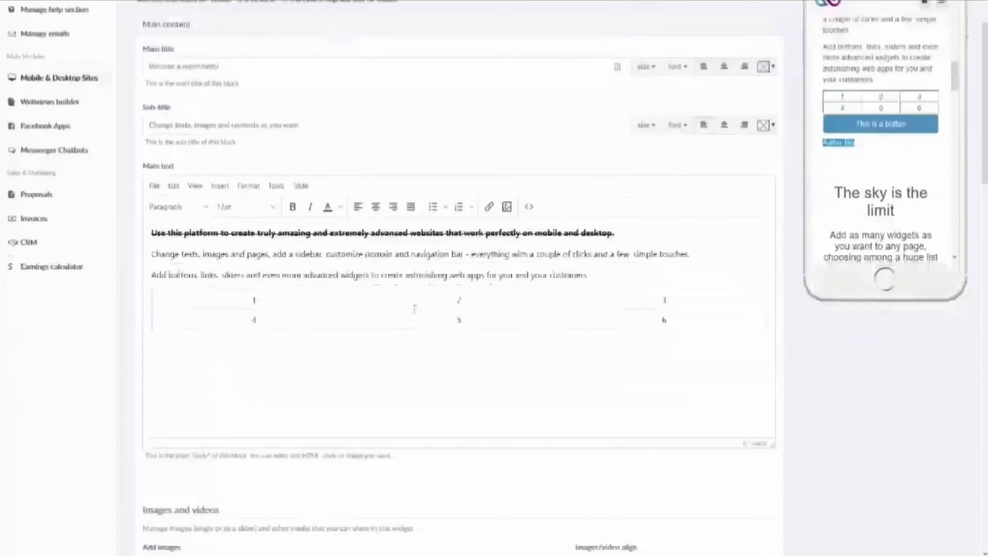
pyautogui.scroll(-6, 150, 385)
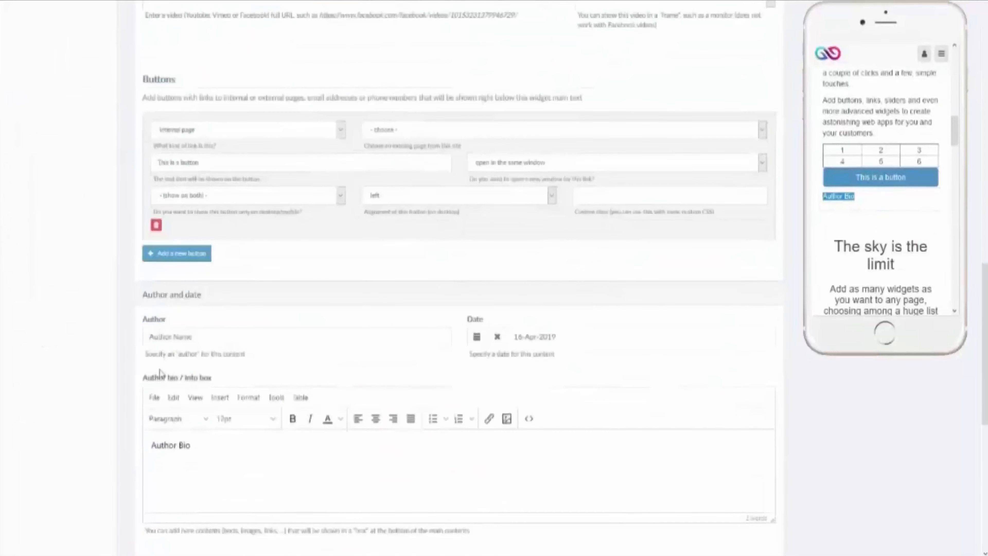
pyautogui.tripleClick(292, 339)
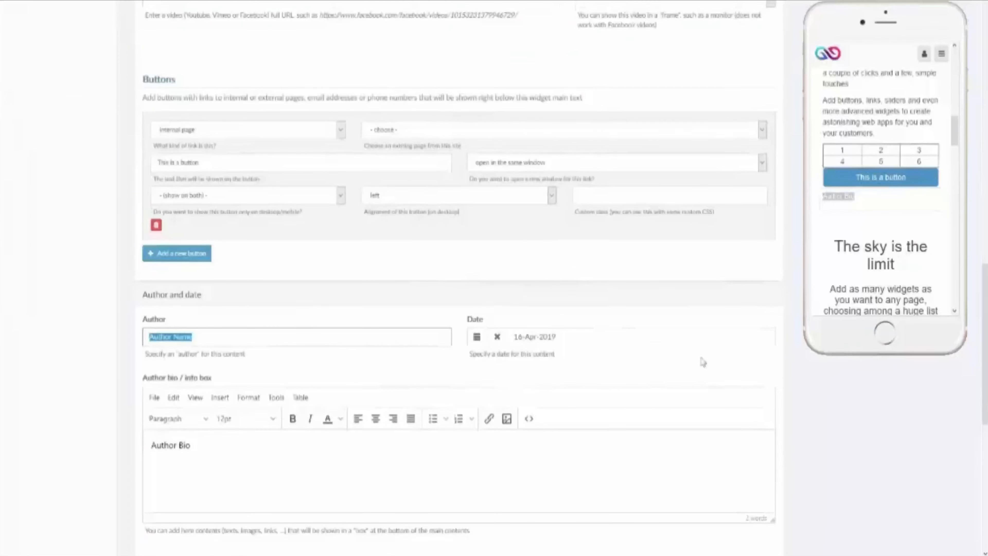
pyautogui.scroll(-3, 703, 364)
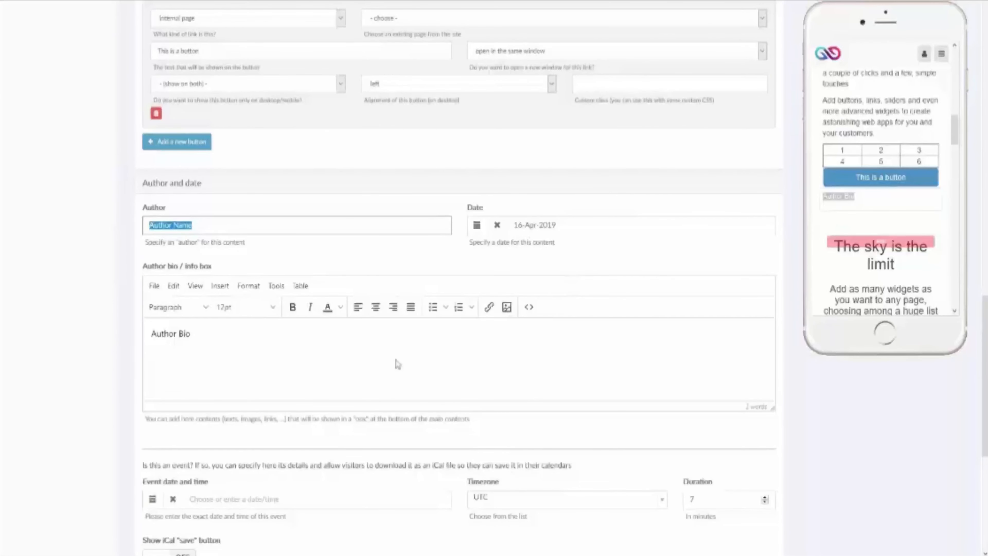
pyautogui.scroll(-3, 397, 364)
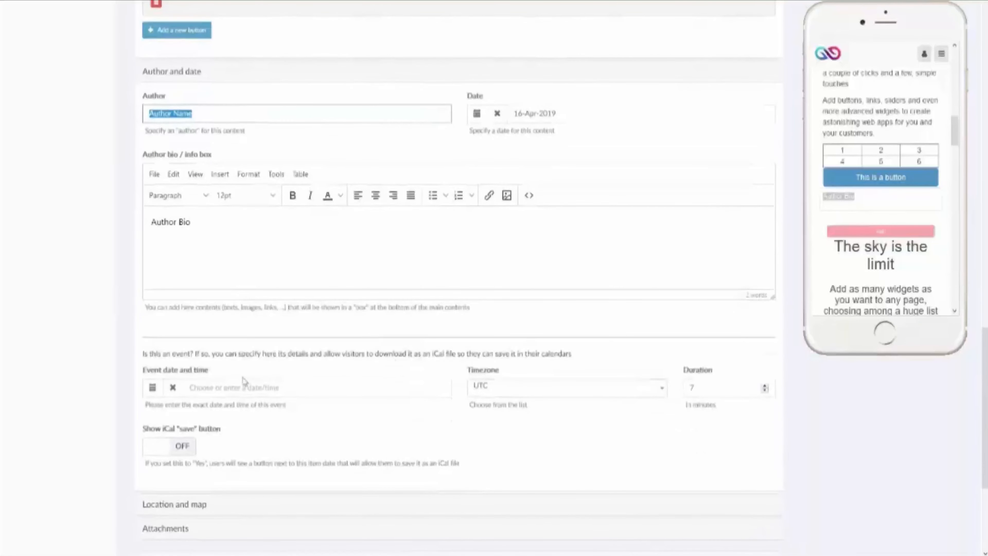
pyautogui.scroll(5, 839, 173)
pyautogui.scroll(2, 840, 173)
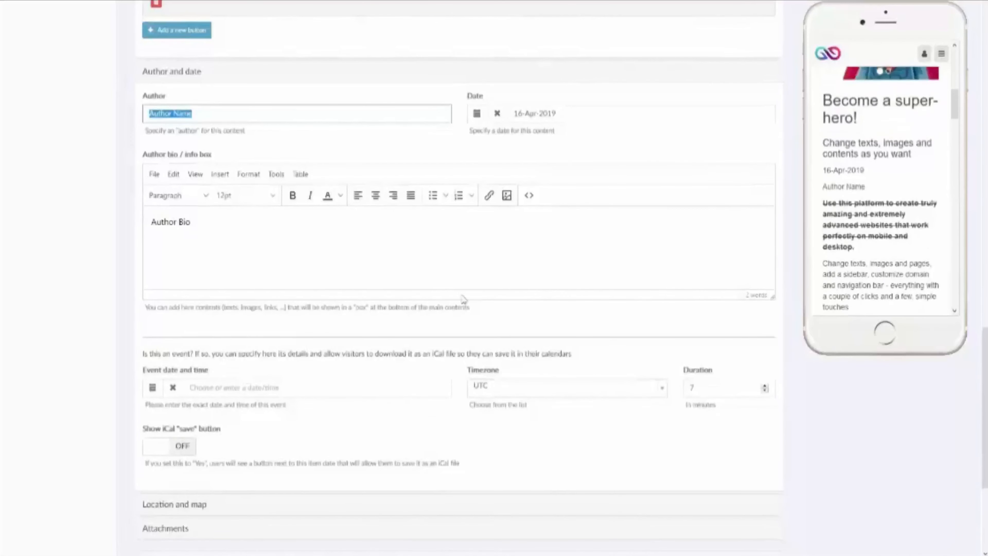
pyautogui.scroll(15, 366, 257)
pyautogui.scroll(9, 350, 246)
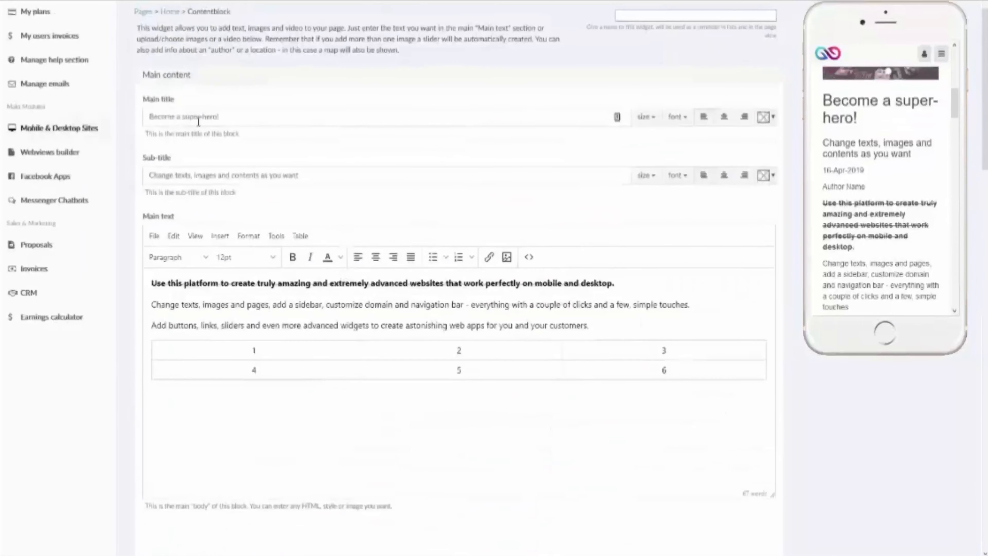
pyautogui.scroll(-18, 343, 366)
pyautogui.scroll(-5, 254, 383)
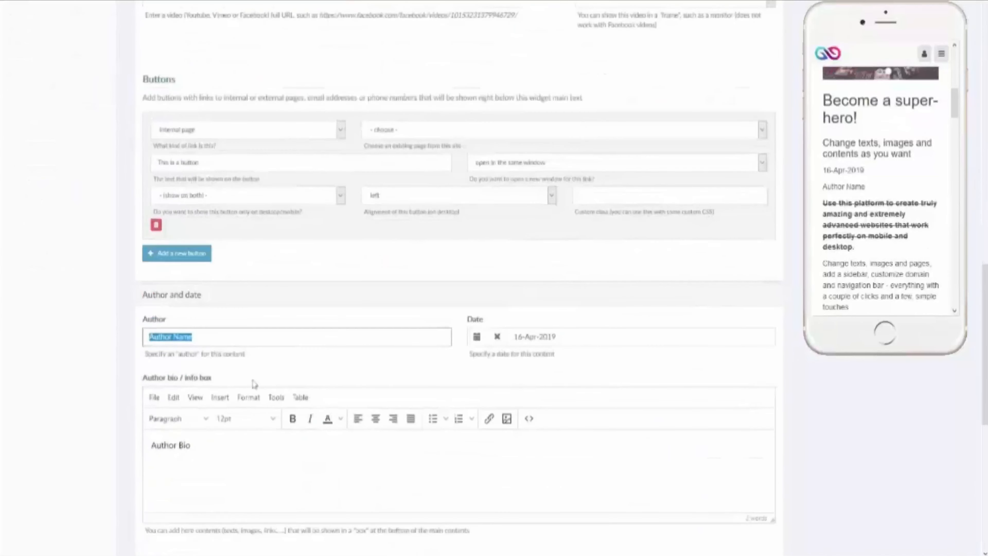
pyautogui.scroll(-5, 254, 384)
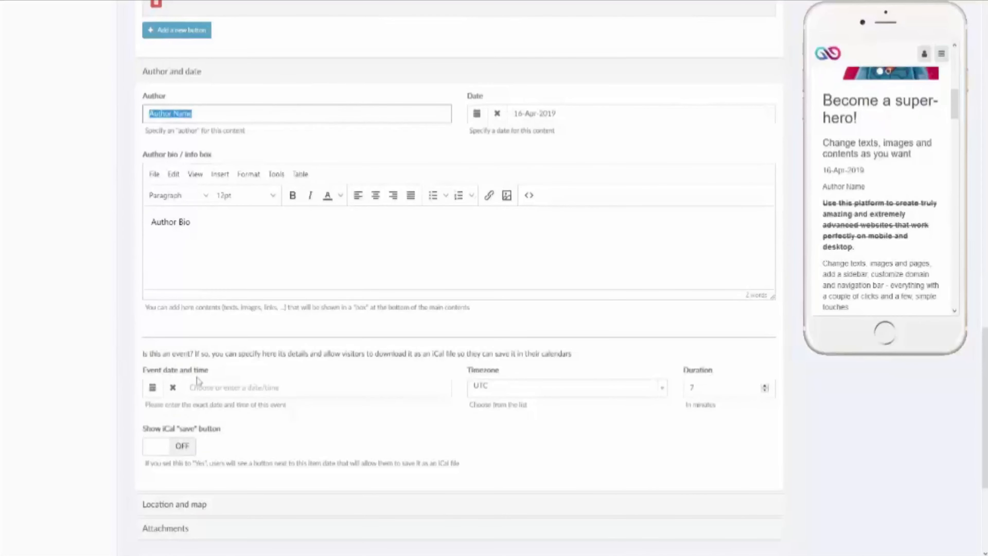
pyautogui.click(152, 388)
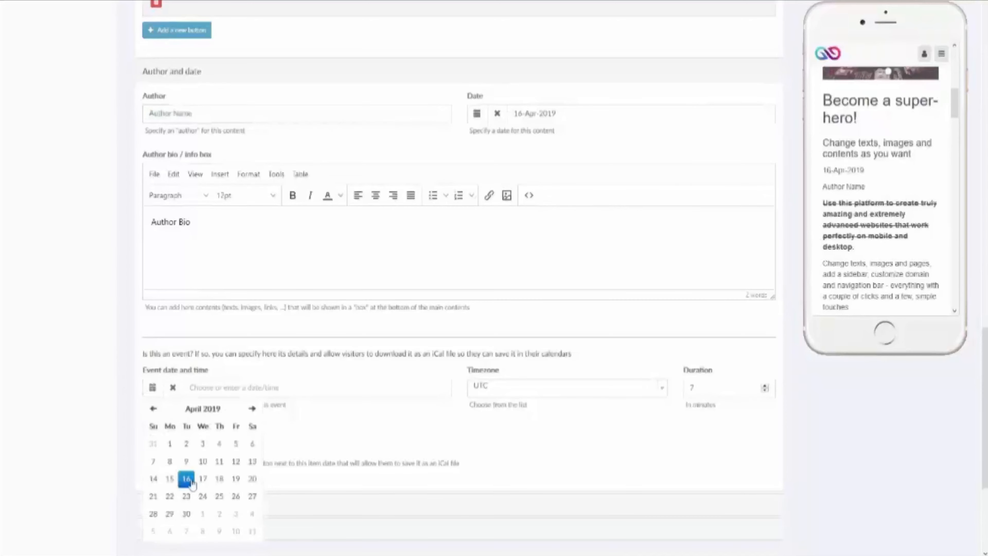
pyautogui.click(648, 387)
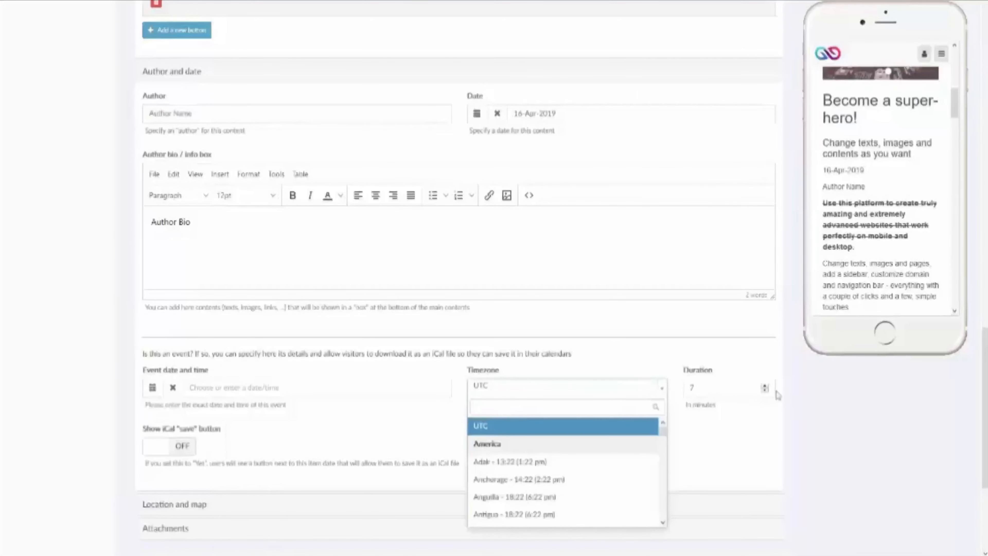
pyautogui.click(738, 362)
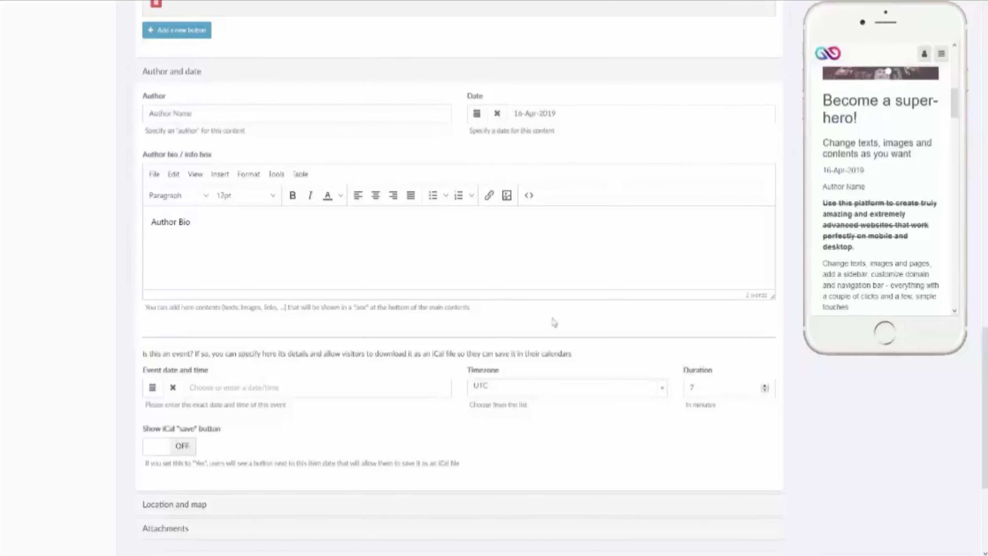
pyautogui.click(183, 447)
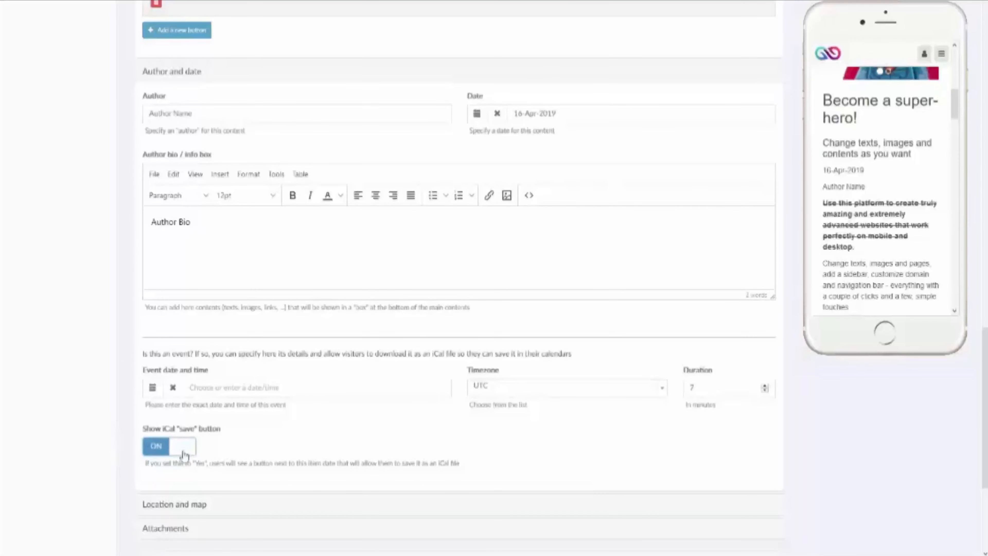
pyautogui.click(184, 451)
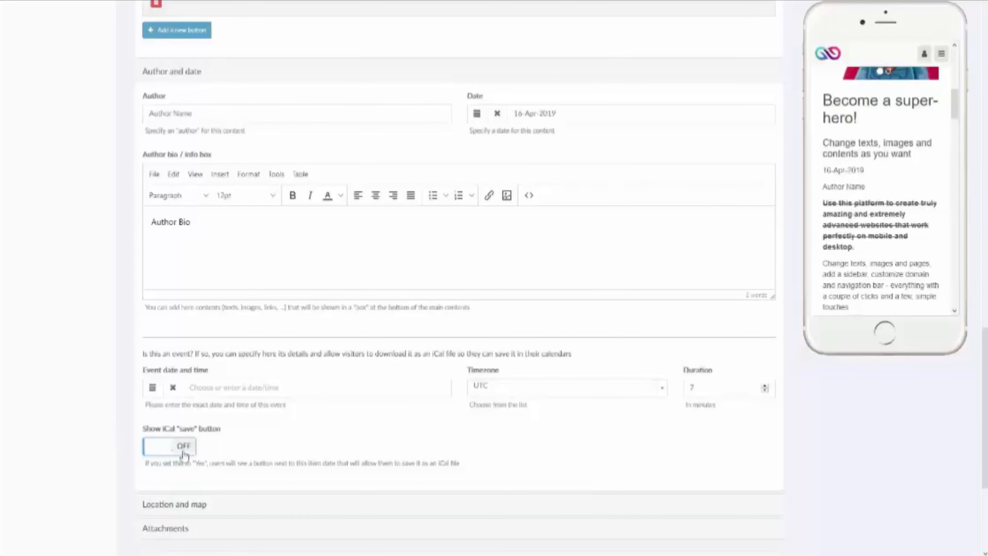
# Step: Type '123' as the map address and choose the Philadelphia street suggestion
pyautogui.click(179, 505)
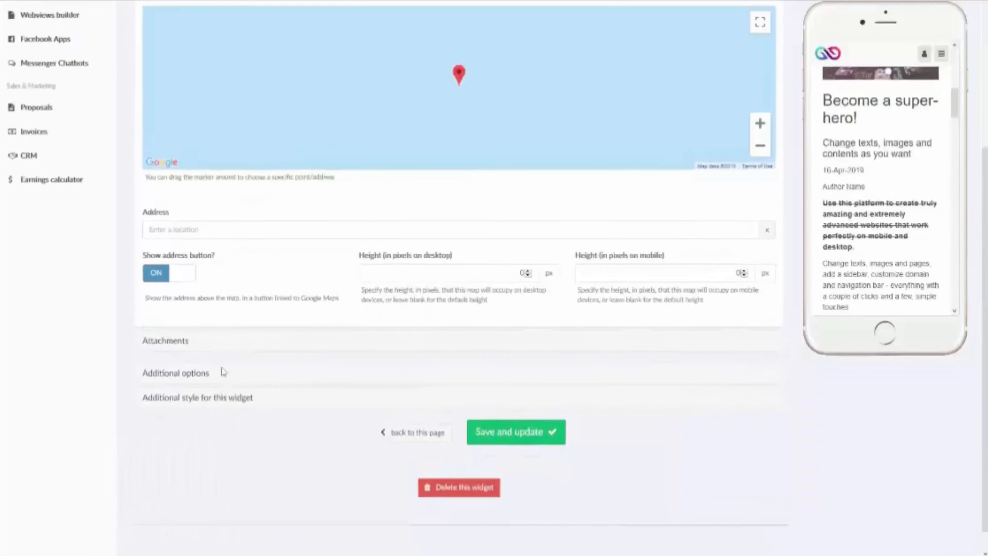
pyautogui.click(259, 262)
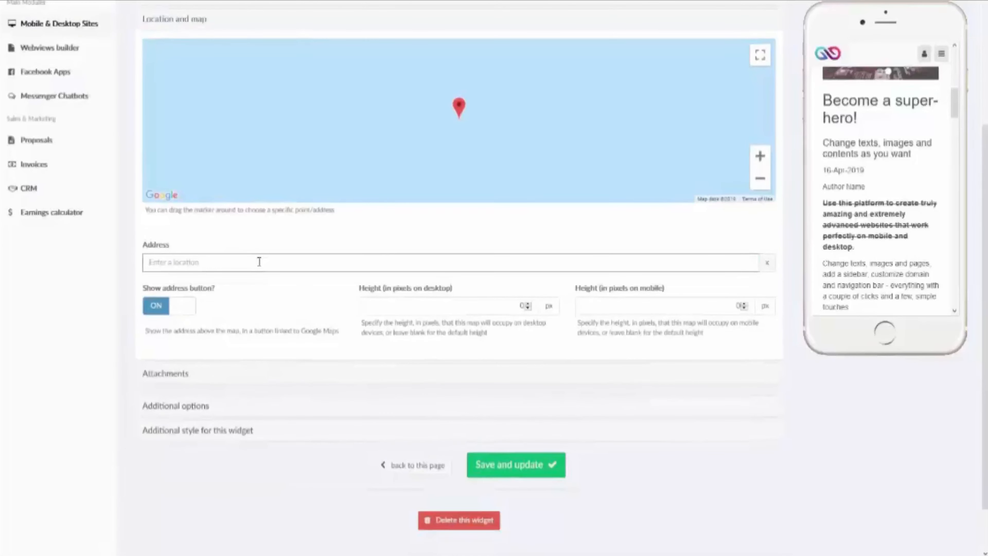
pyautogui.write('123')
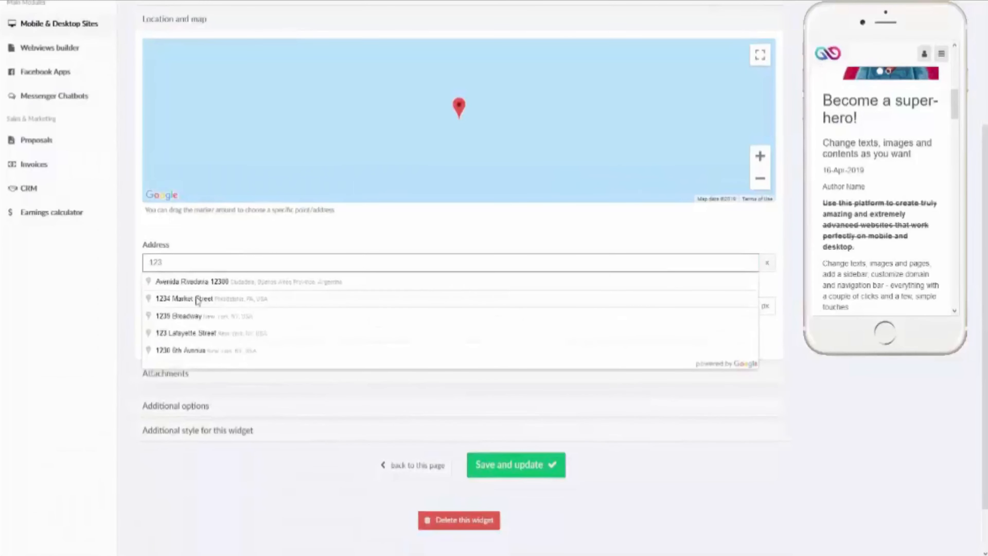
pyautogui.click(198, 299)
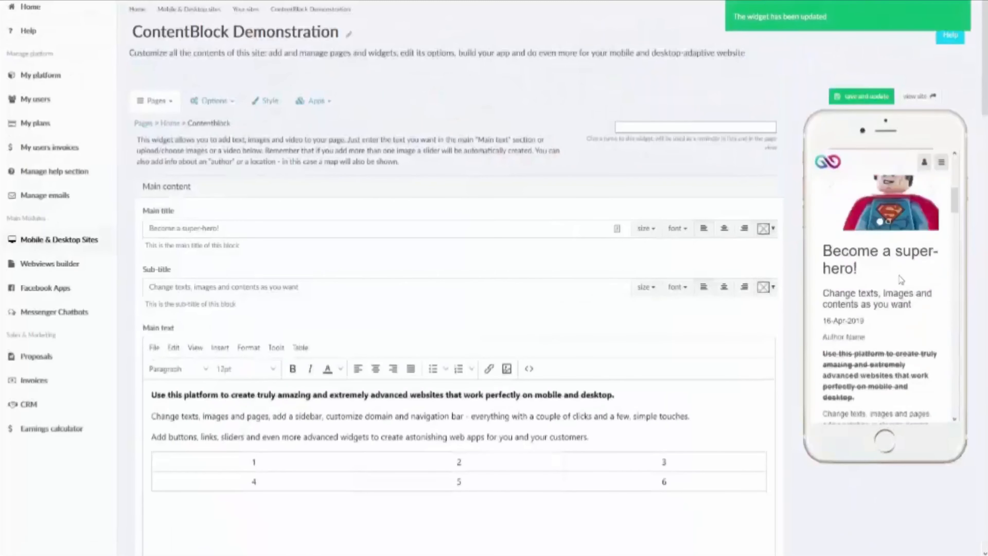
pyautogui.scroll(-6, 898, 273)
pyautogui.scroll(-8, 898, 273)
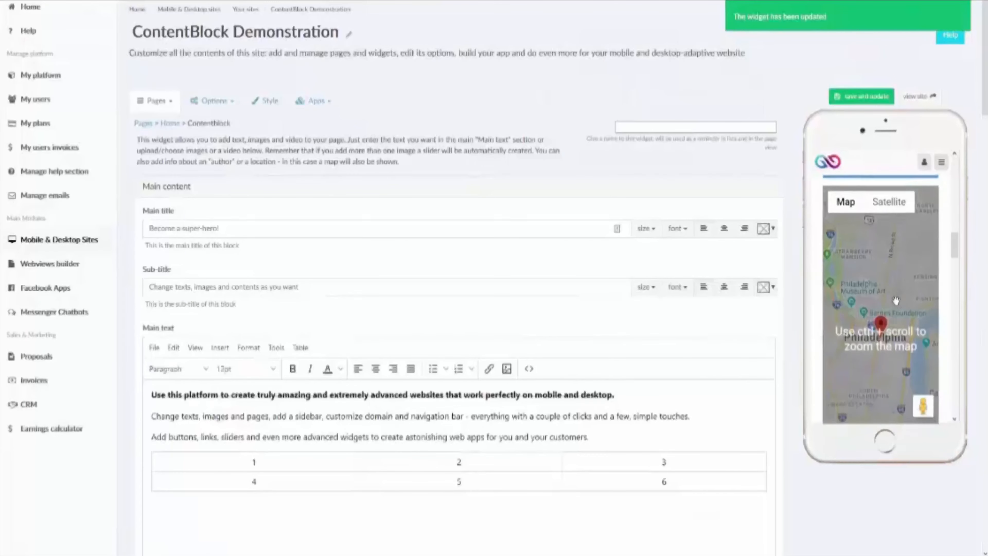
pyautogui.scroll(-3, 894, 320)
pyautogui.scroll(-15, 568, 342)
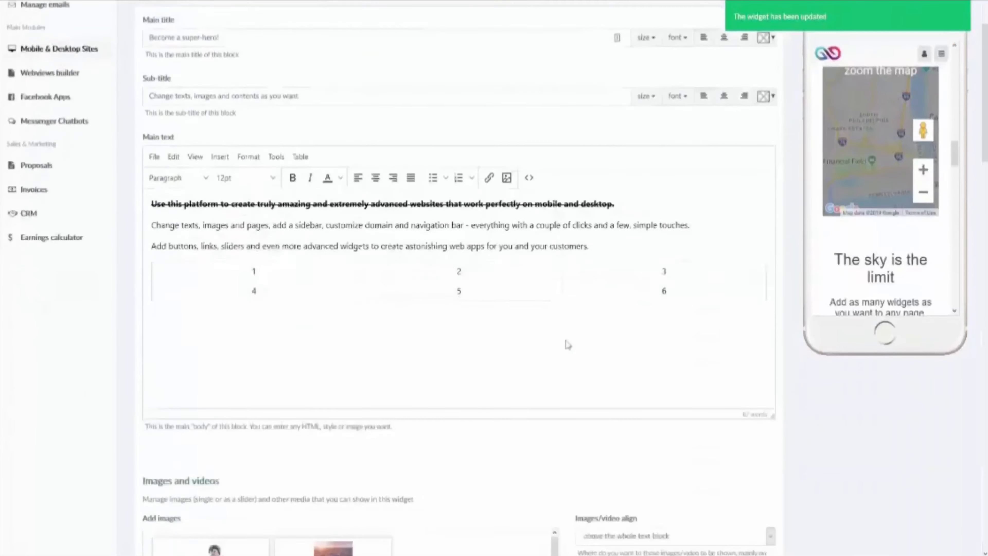
pyautogui.scroll(-15, 549, 339)
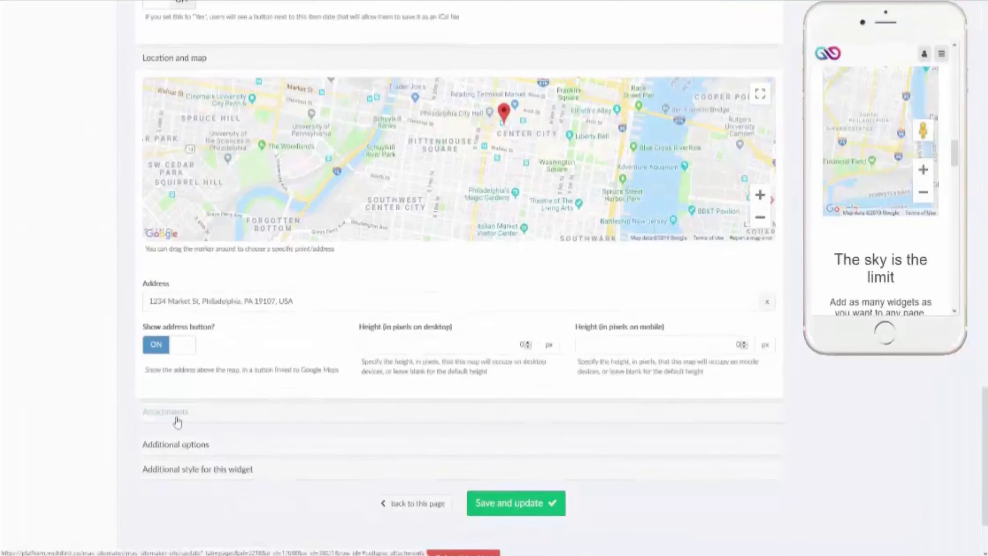
# Step: Upload the green photo as Attachment #1 and save the widget
pyautogui.click(177, 419)
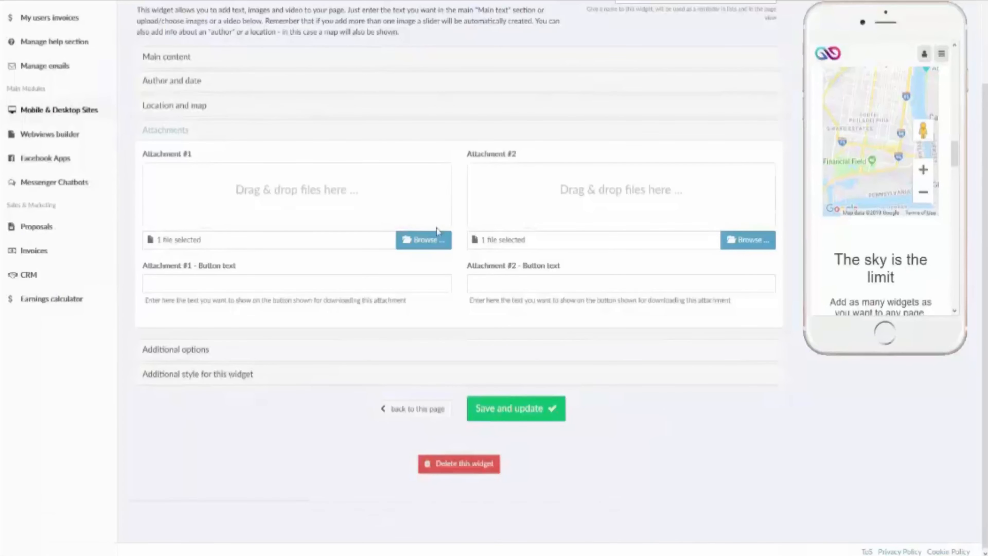
pyautogui.click(434, 241)
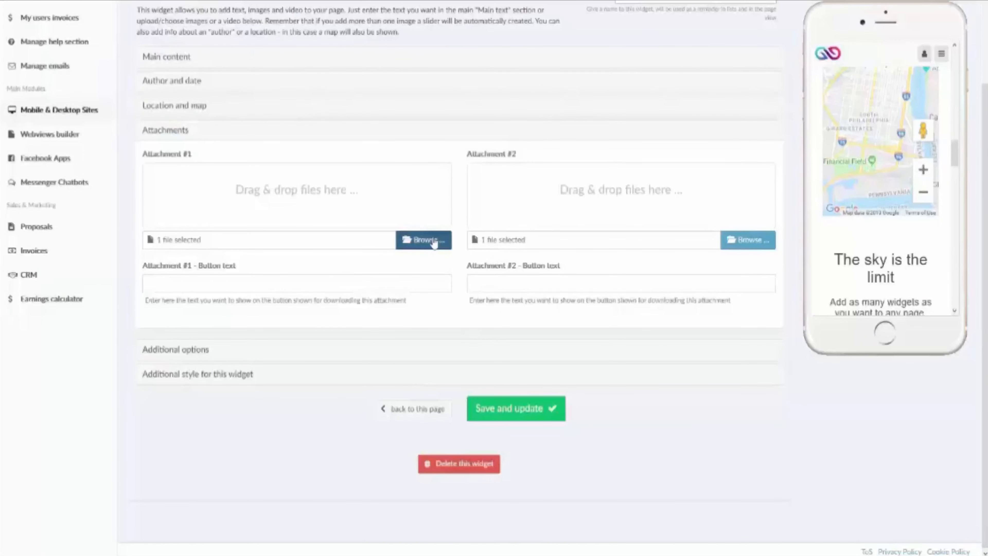
pyautogui.click(424, 239)
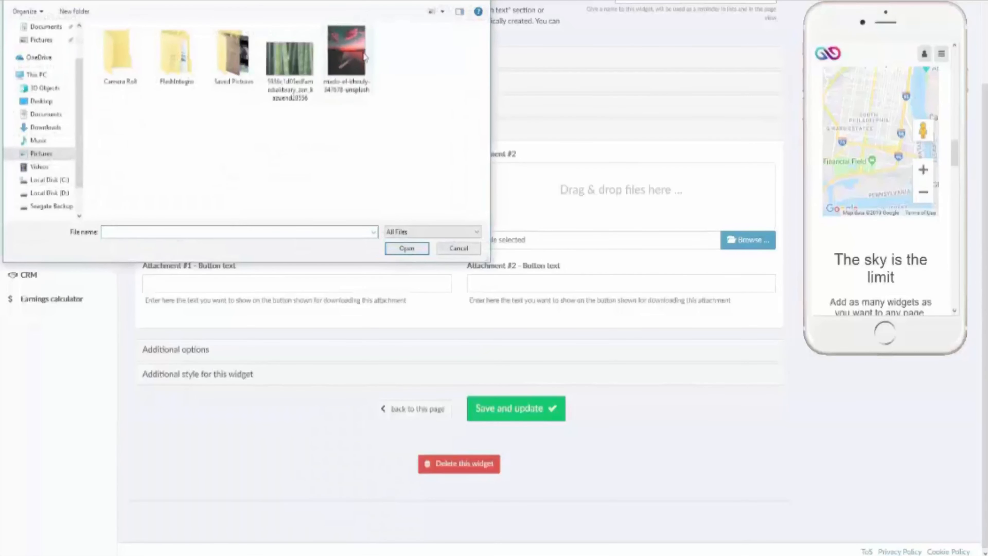
pyautogui.click(292, 65)
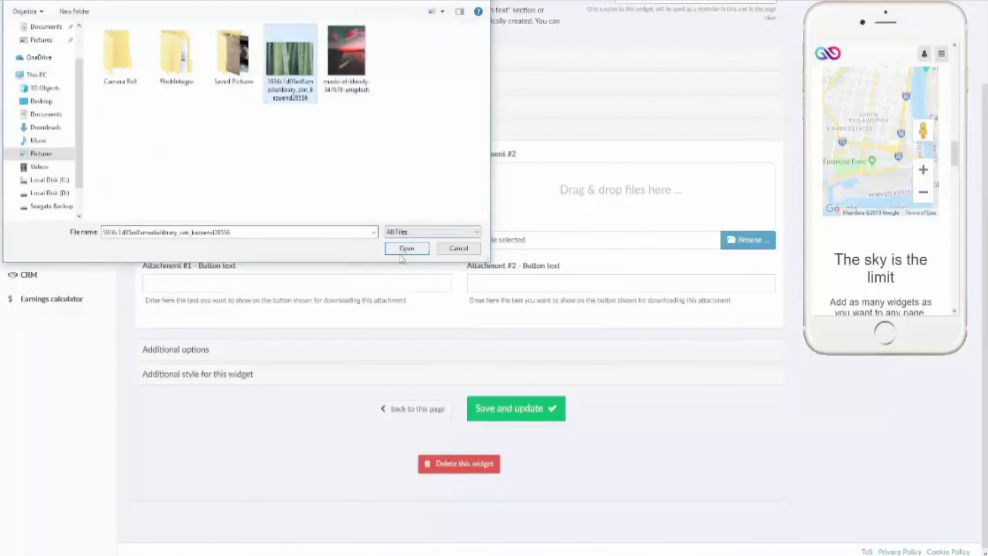
pyautogui.click(406, 248)
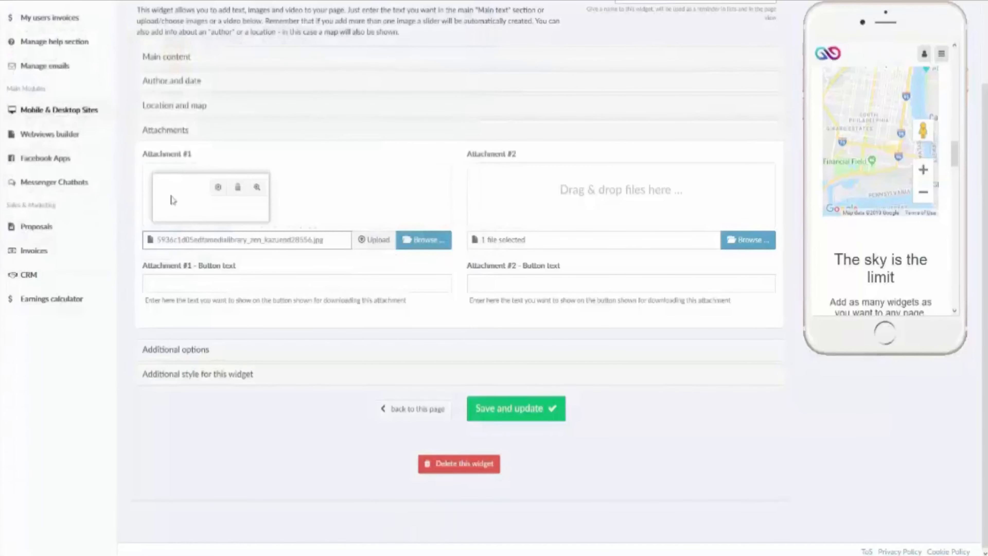
pyautogui.click(373, 240)
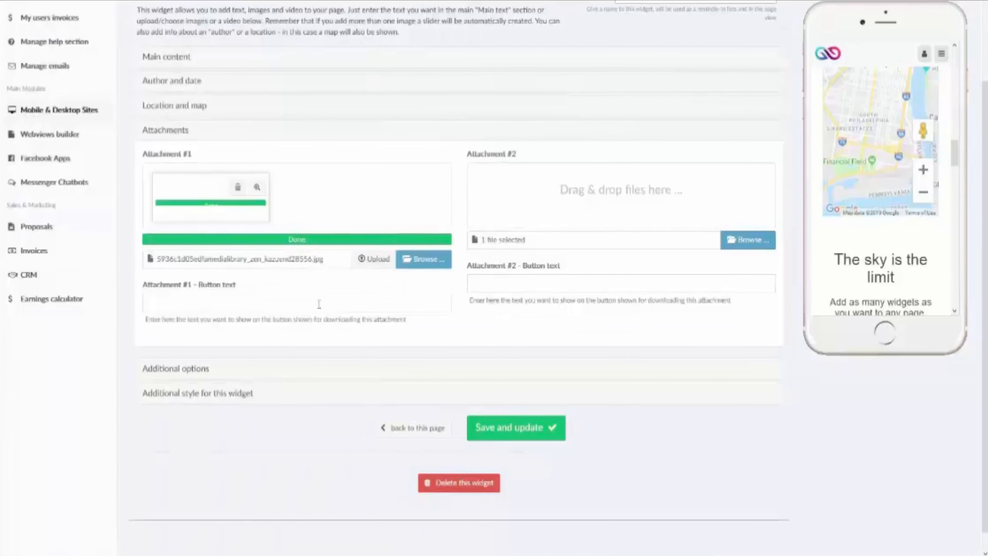
pyautogui.click(517, 427)
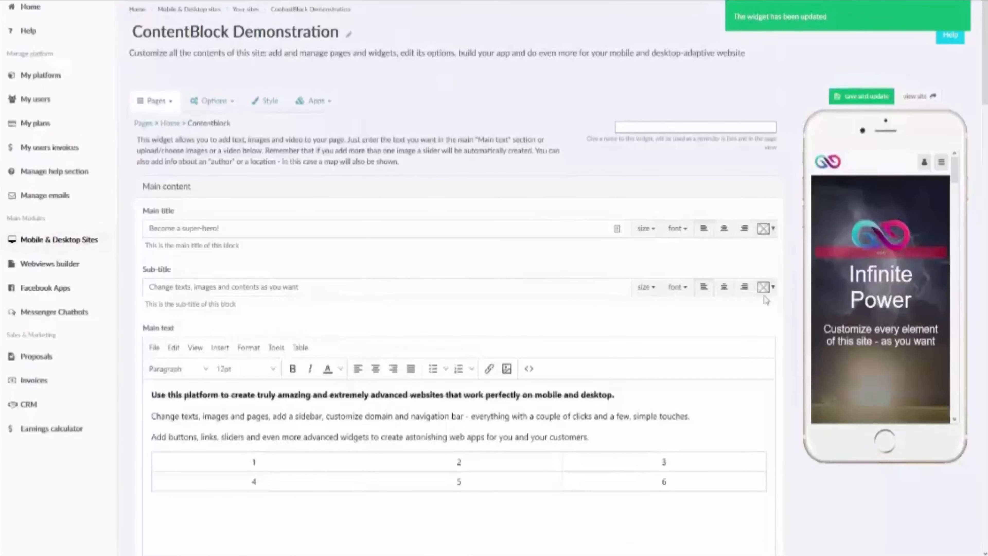
pyautogui.scroll(-10, 845, 226)
pyautogui.scroll(-15, 850, 210)
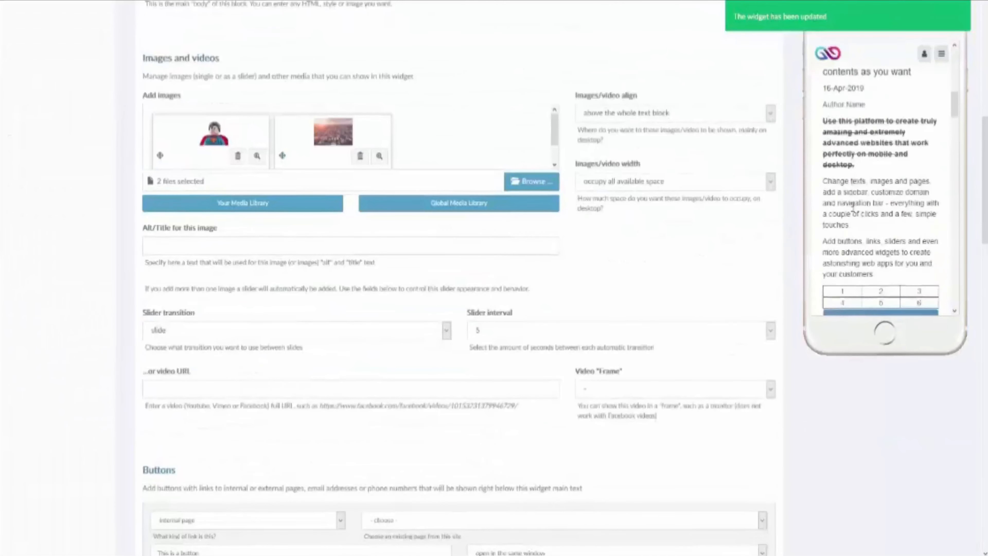
pyautogui.scroll(2, 852, 206)
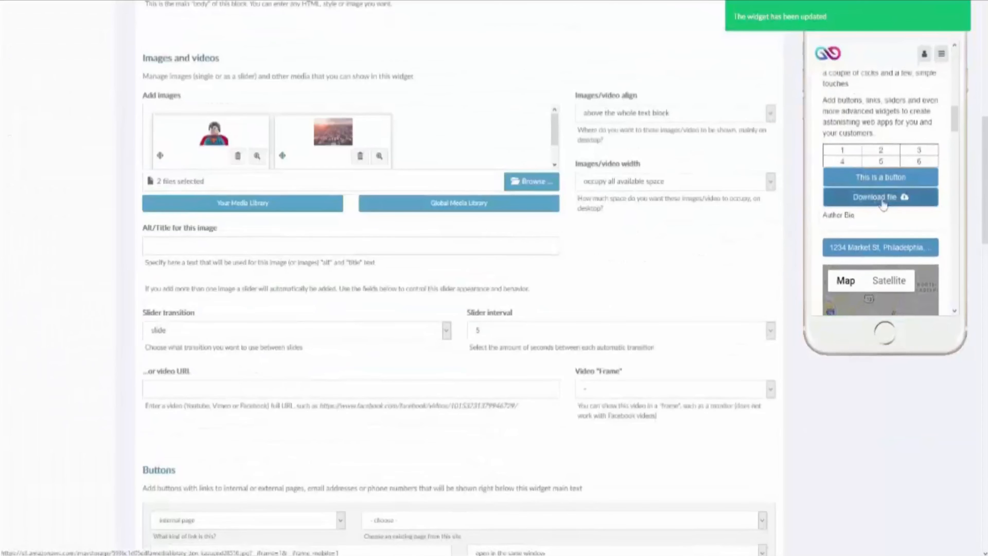
pyautogui.click(882, 203)
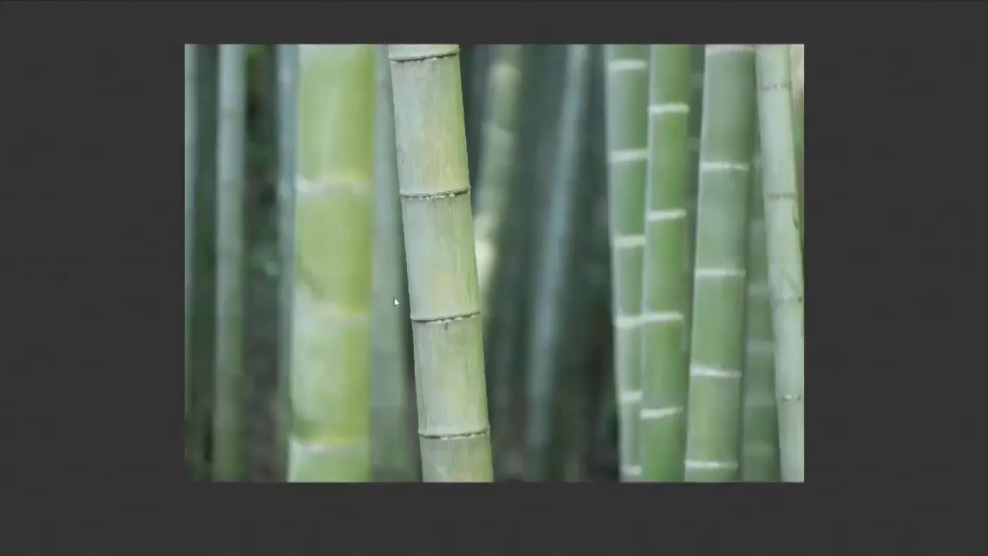
pyautogui.press('F11')
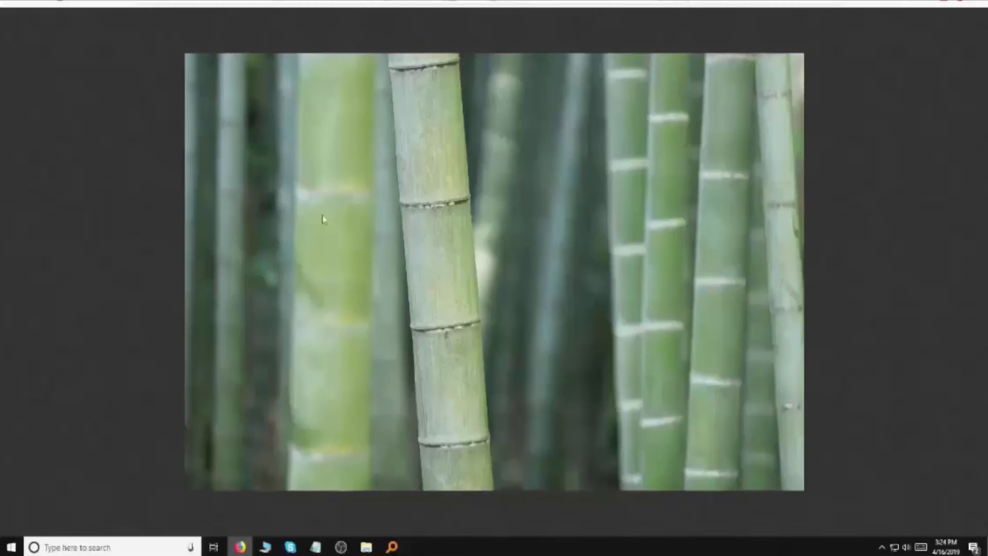
pyautogui.hotkey('ctrl', 'w')
# Step: Leave Attachment #1's button text empty and expand the Additional options section
pyautogui.scroll(-1, 765, 190)
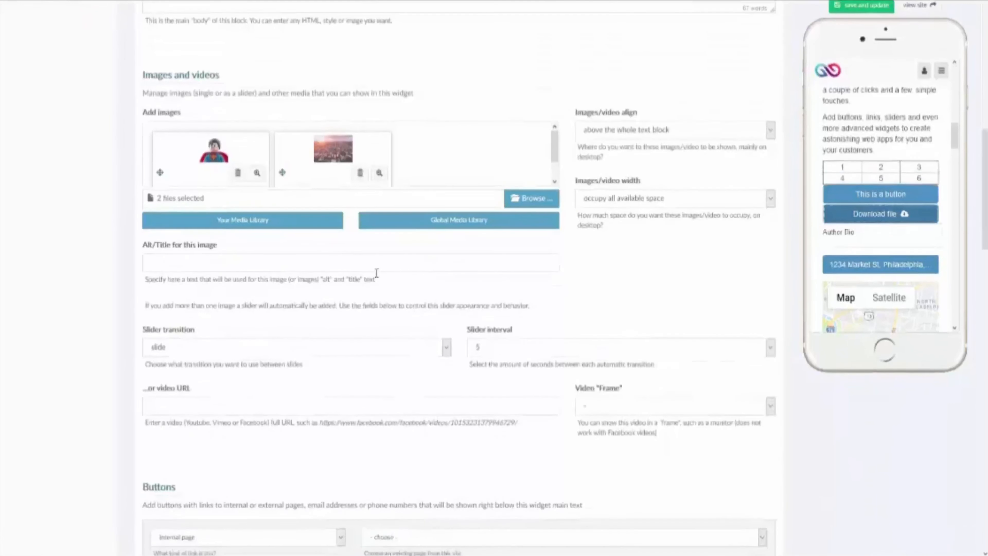
pyautogui.scroll(-10, 228, 260)
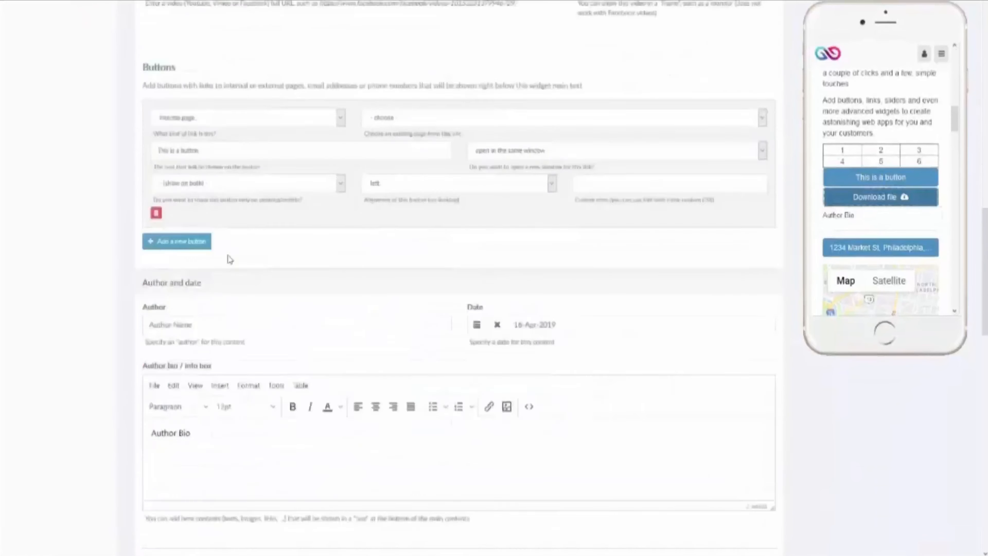
pyautogui.scroll(-5, 229, 255)
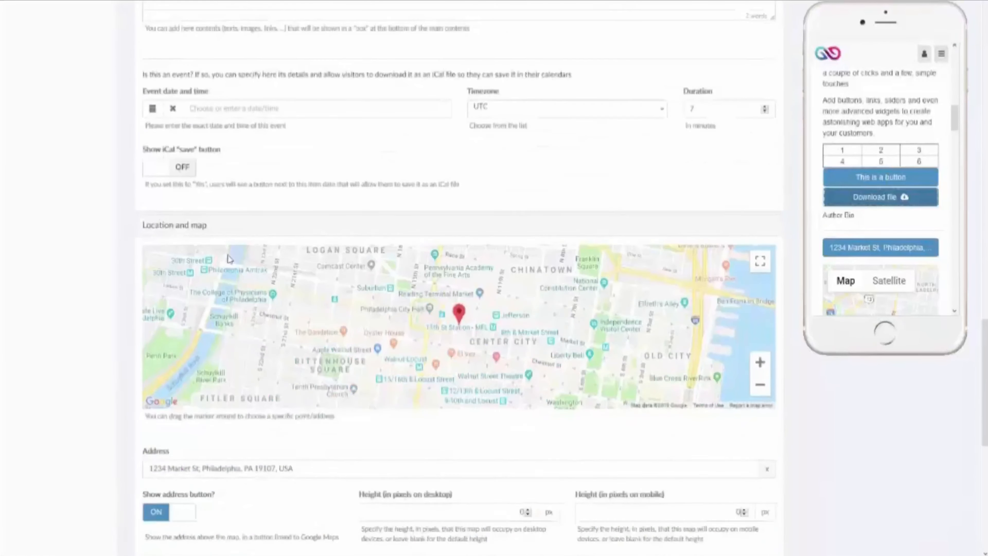
pyautogui.scroll(-10, 155, 278)
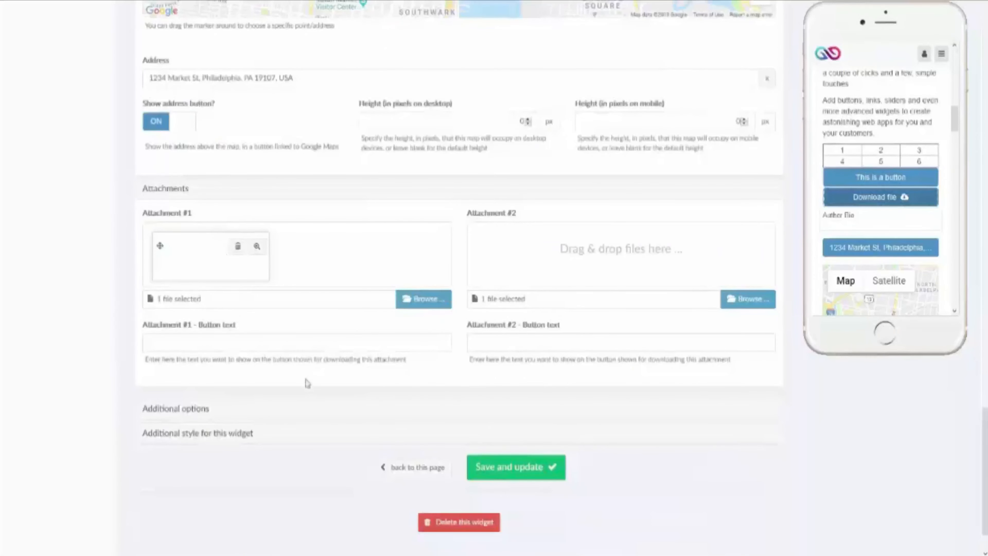
pyautogui.click(270, 341)
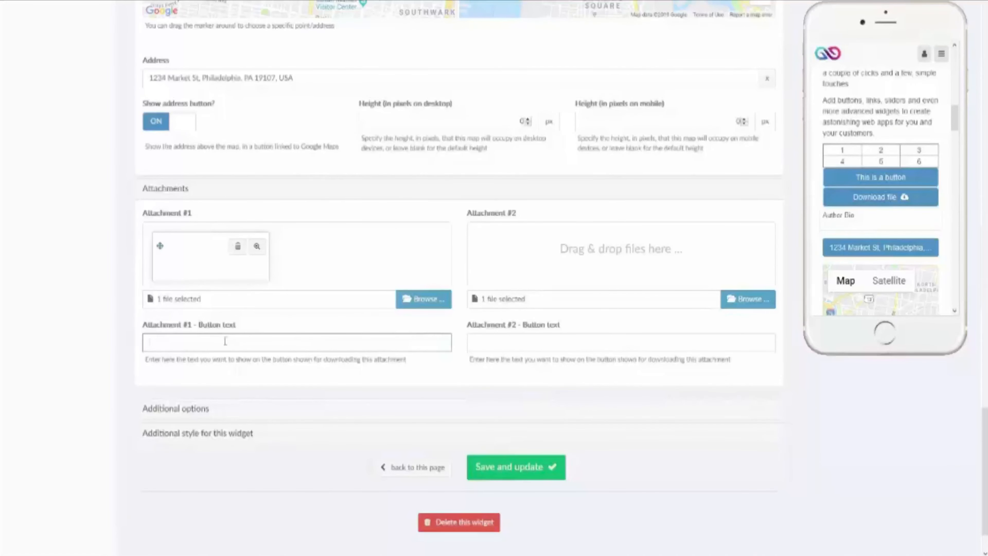
pyautogui.scroll(18, 241, 332)
pyautogui.scroll(-19, 241, 332)
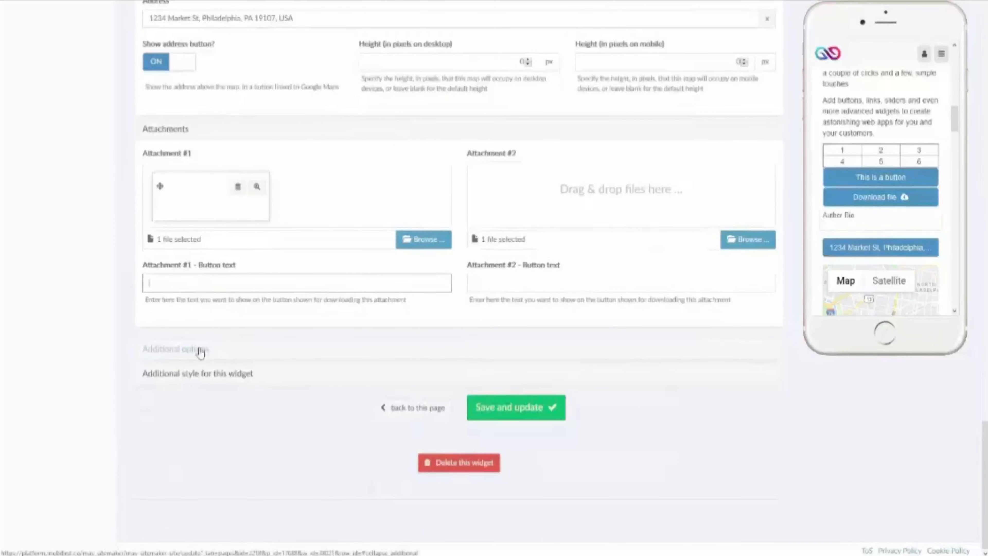
pyautogui.click(201, 349)
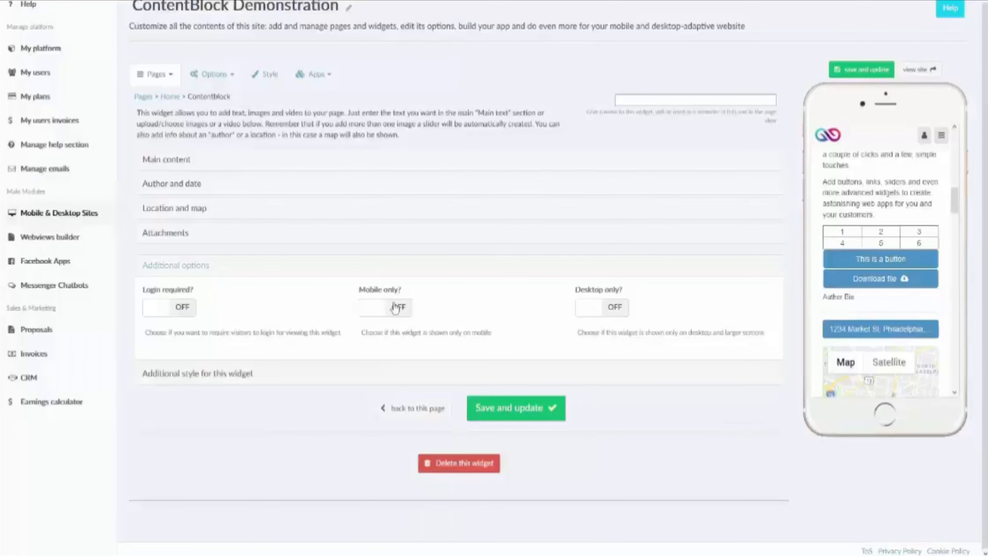
pyautogui.scroll(5, 893, 250)
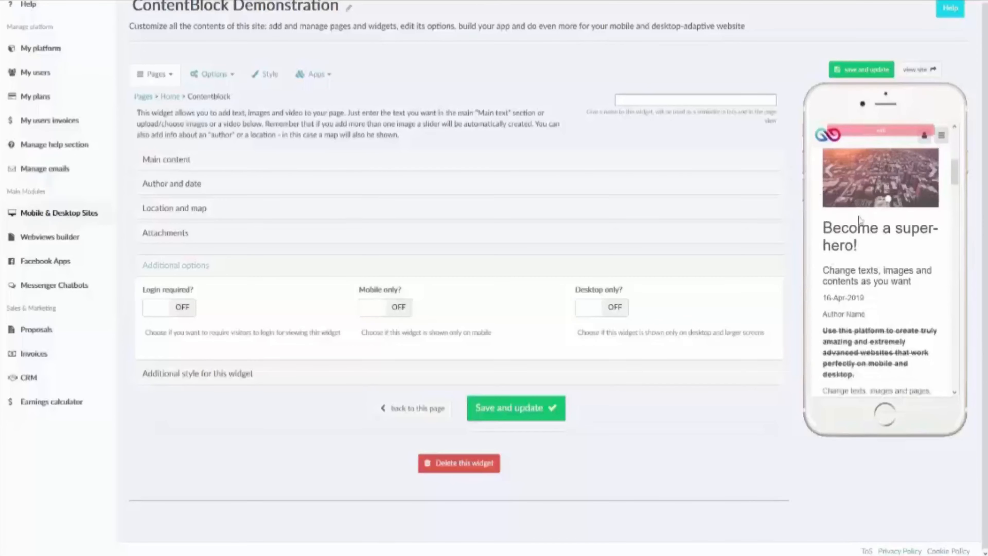
pyautogui.scroll(3, 841, 253)
pyautogui.scroll(-6, 845, 195)
pyautogui.scroll(3, 846, 179)
pyautogui.scroll(-4, 856, 234)
pyautogui.scroll(-4, 876, 315)
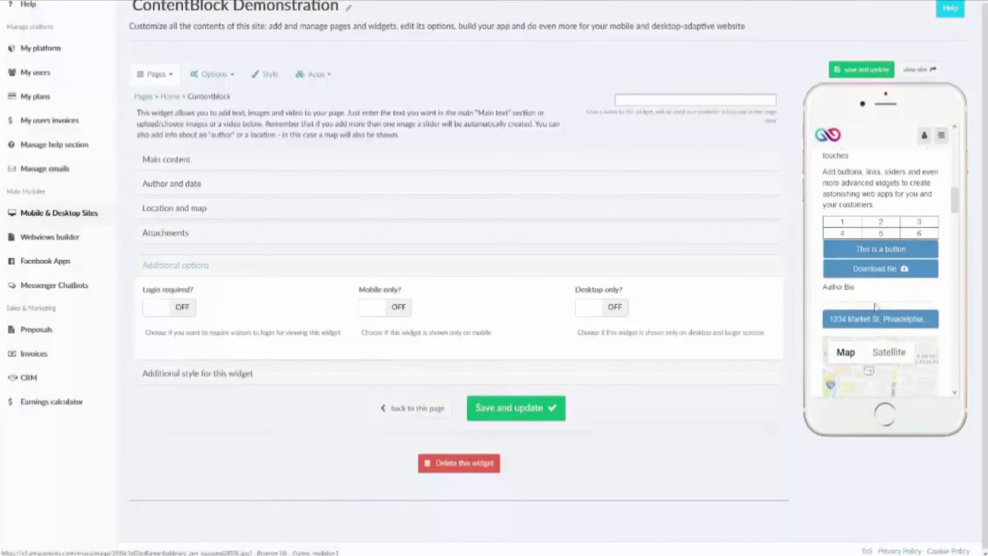
pyautogui.scroll(7, 875, 272)
pyautogui.scroll(1, 428, 218)
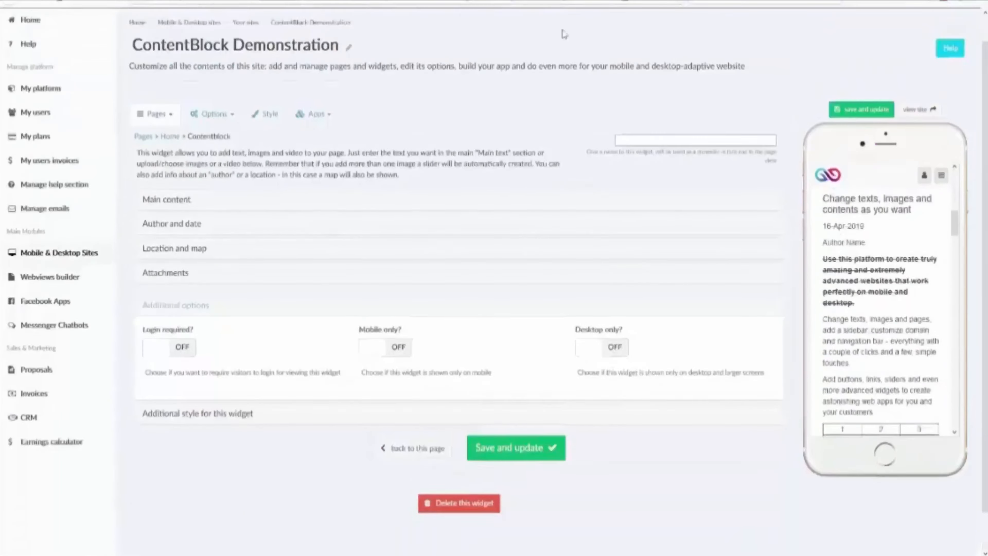
pyautogui.scroll(-1, 311, 238)
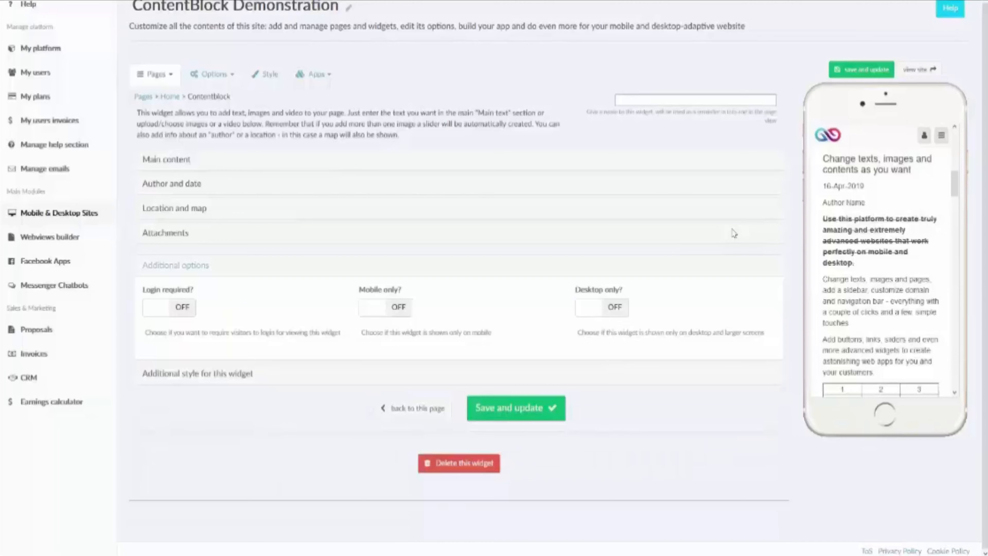
pyautogui.scroll(6, 854, 239)
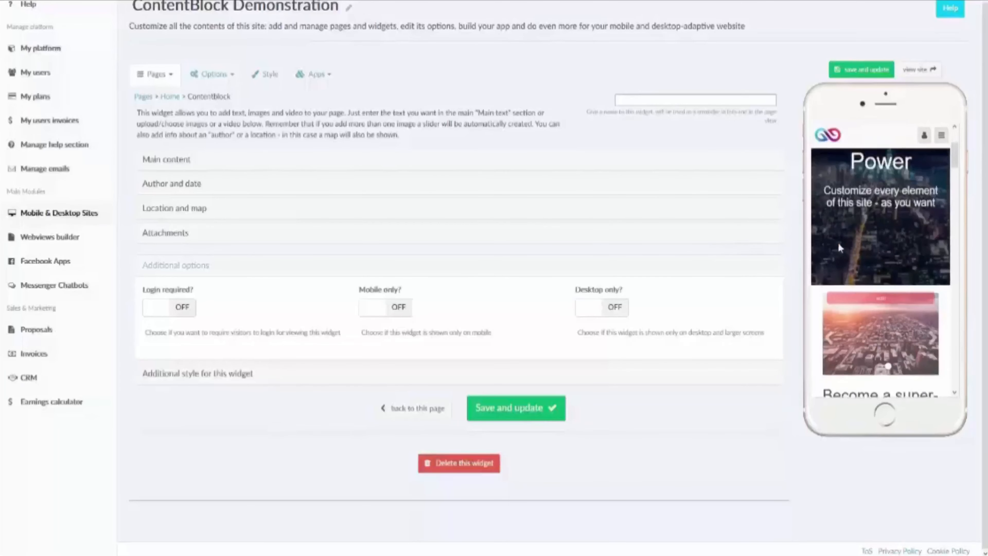
# Step: Open the widget's additional style options, keeping full desktop width and default margins
pyautogui.click(236, 375)
pyautogui.scroll(-7, 236, 382)
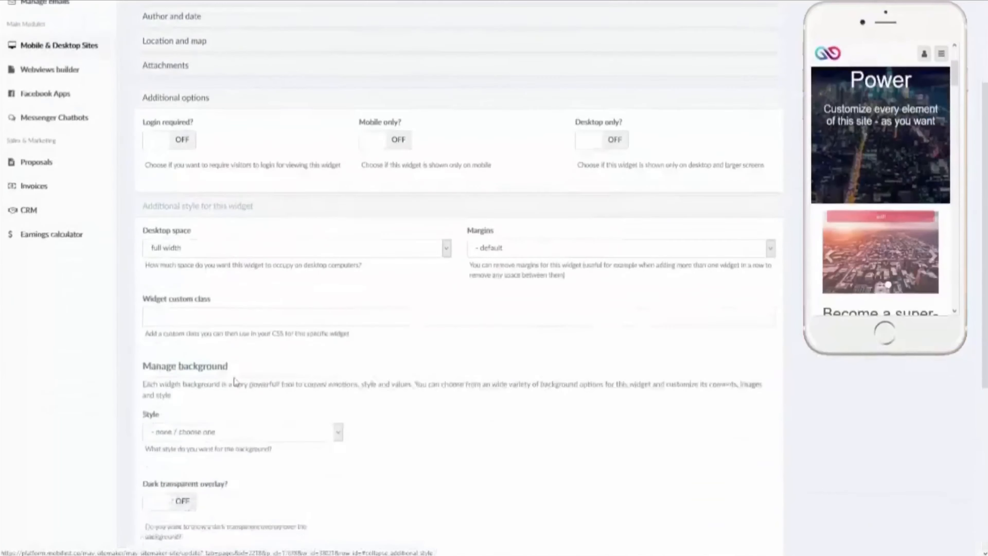
pyautogui.scroll(-4, 236, 383)
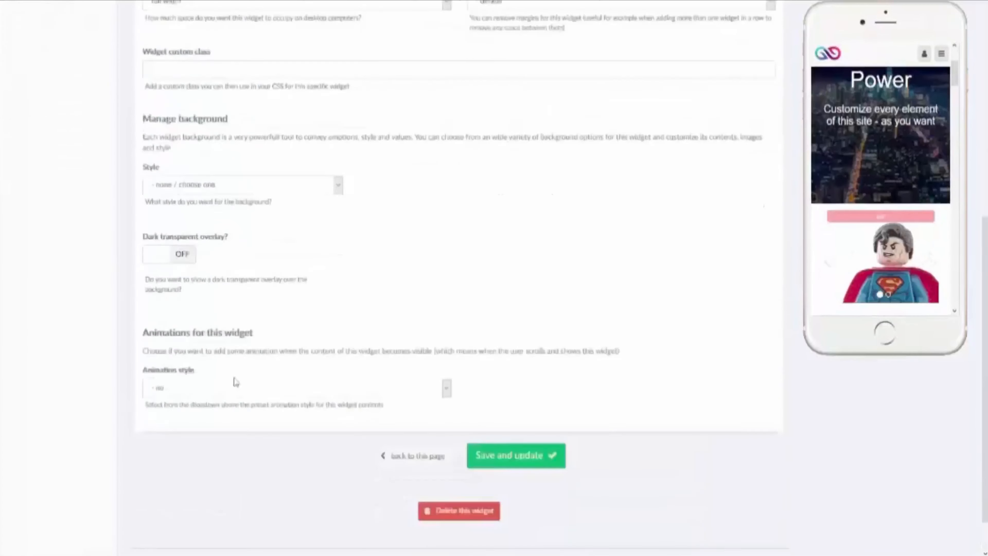
pyautogui.scroll(4, 253, 273)
pyautogui.click(275, 143)
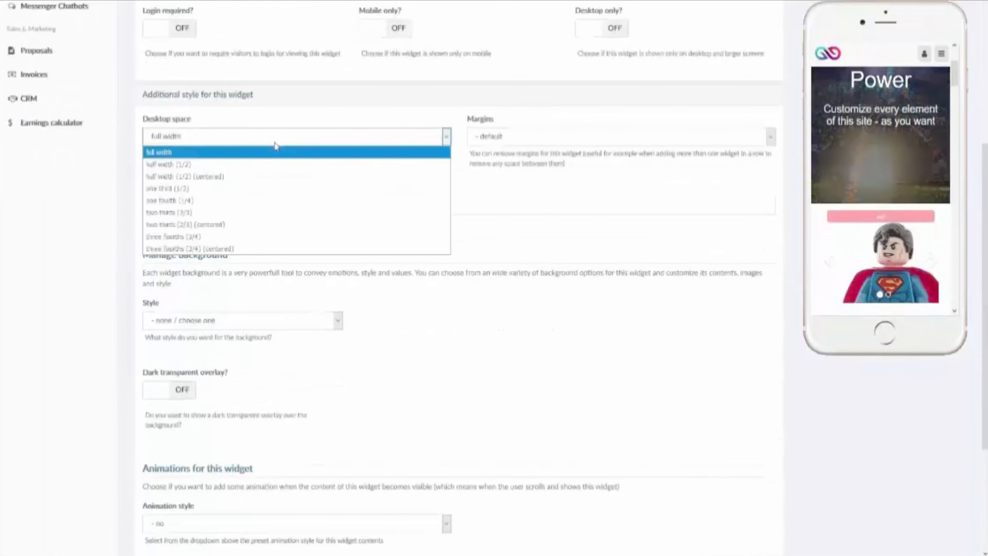
pyautogui.click(507, 141)
pyautogui.click(507, 141)
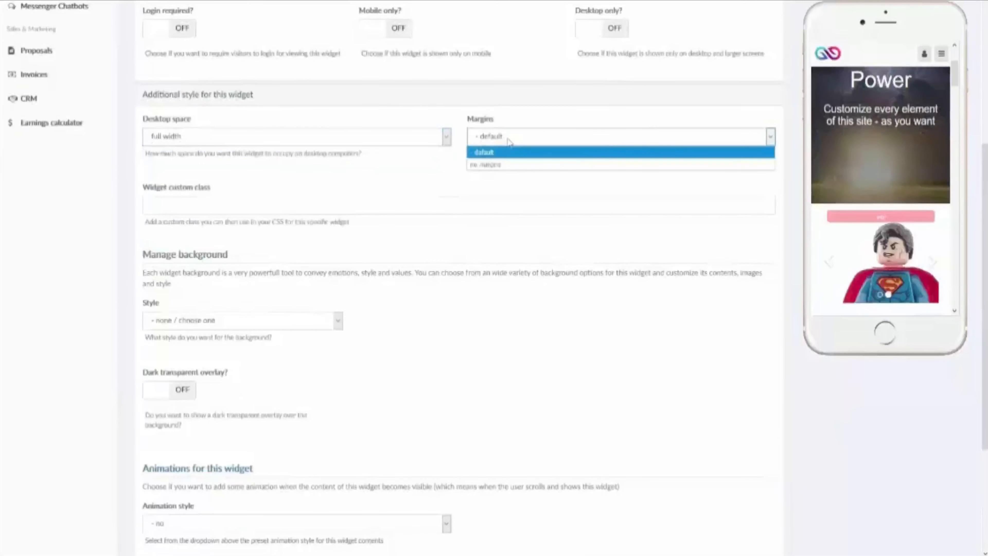
pyautogui.click(507, 141)
pyautogui.click(244, 213)
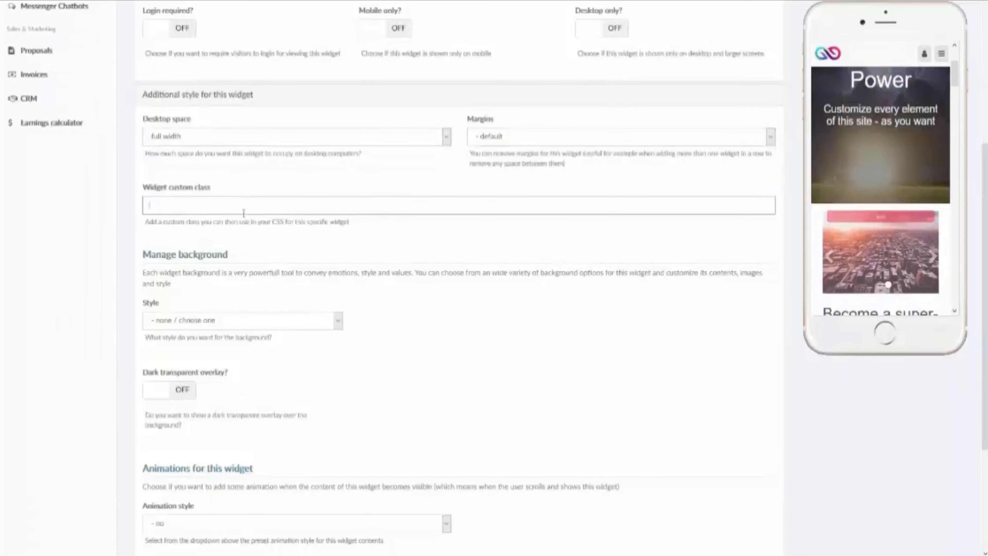
# Step: Set a solid color background of #d9d9d9 and save the widget
pyautogui.click(309, 323)
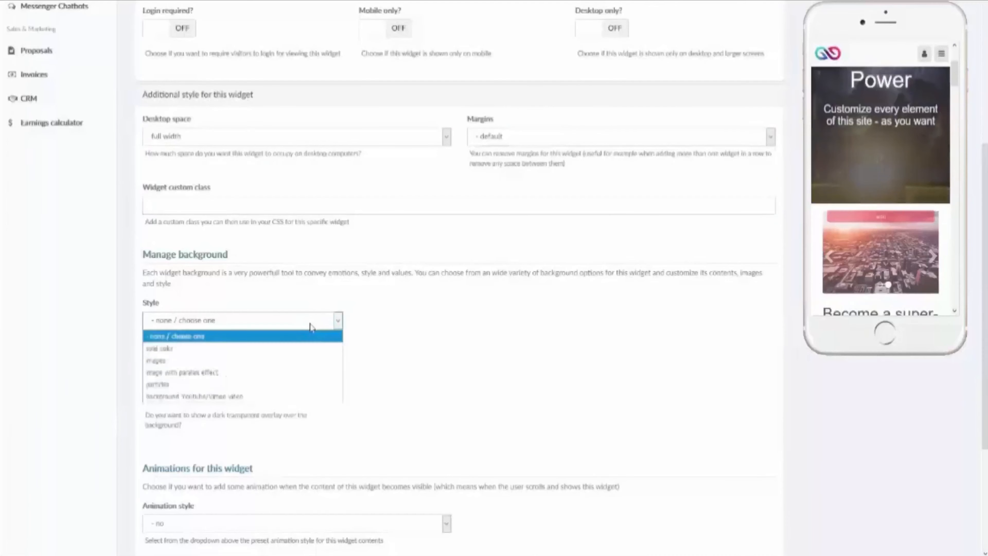
pyautogui.click(288, 349)
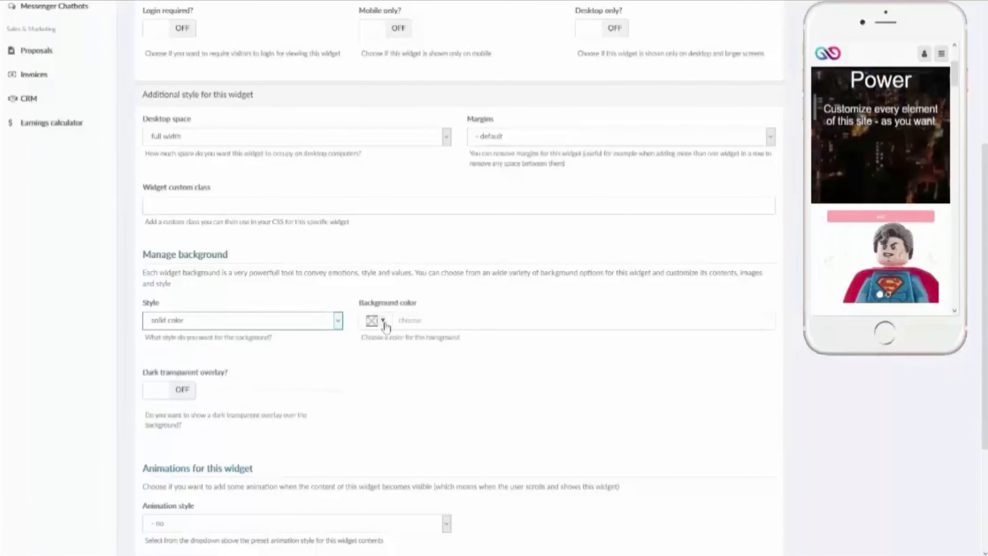
pyautogui.click(383, 320)
pyautogui.click(418, 338)
pyautogui.click(560, 452)
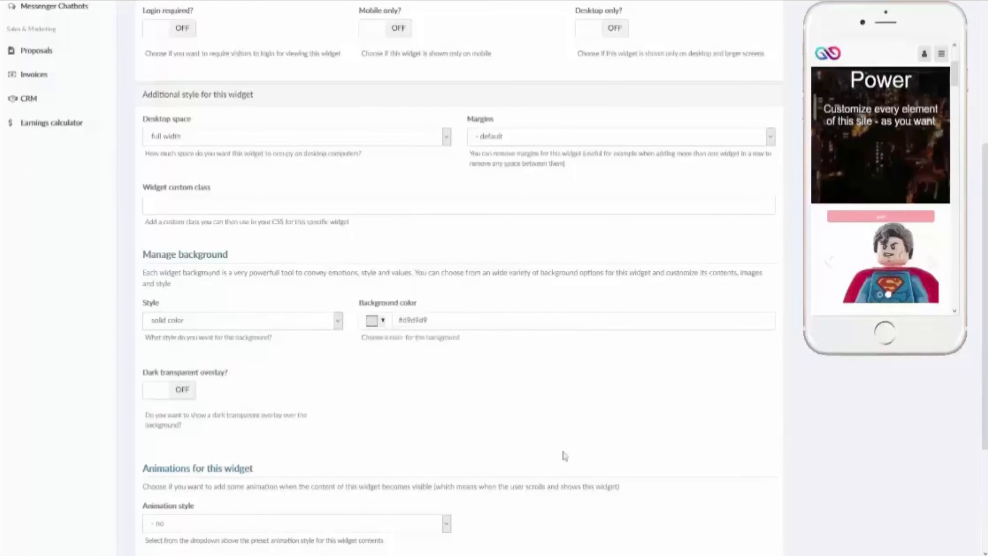
pyautogui.click(862, 1)
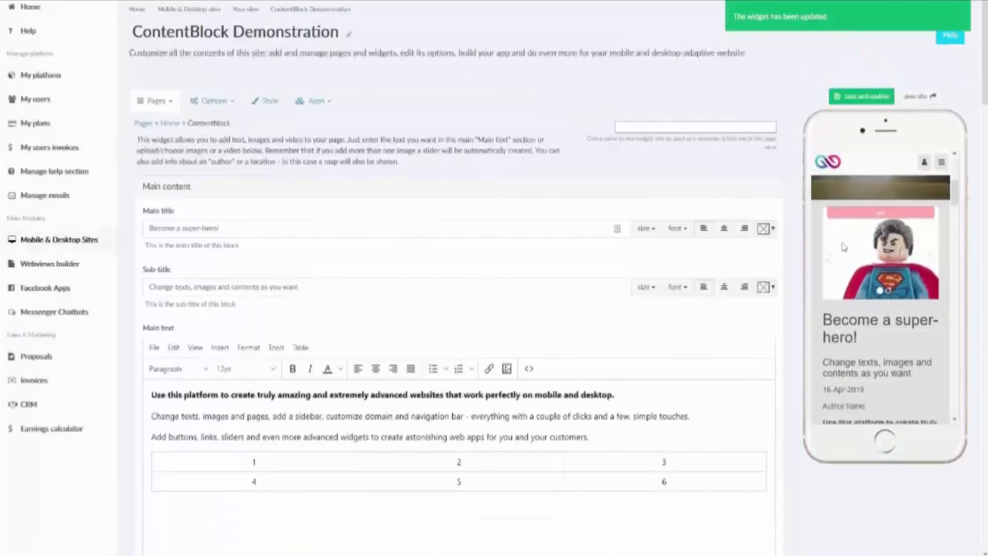
# Step: Set Manage background Style to 'background Youtube/Vimeo video', leaving the video URL blank
pyautogui.scroll(-8, 843, 257)
pyautogui.scroll(-6, 843, 246)
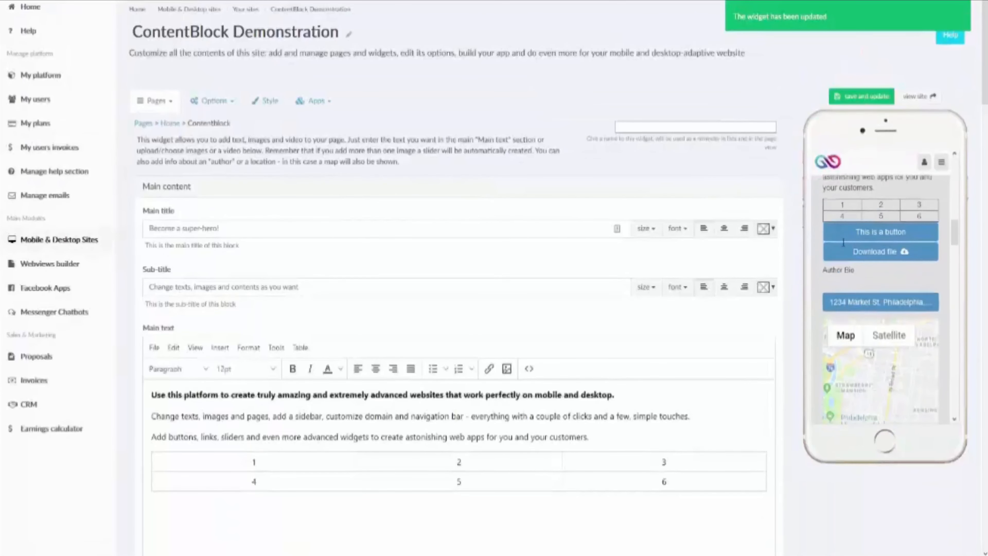
pyautogui.scroll(-4, 860, 319)
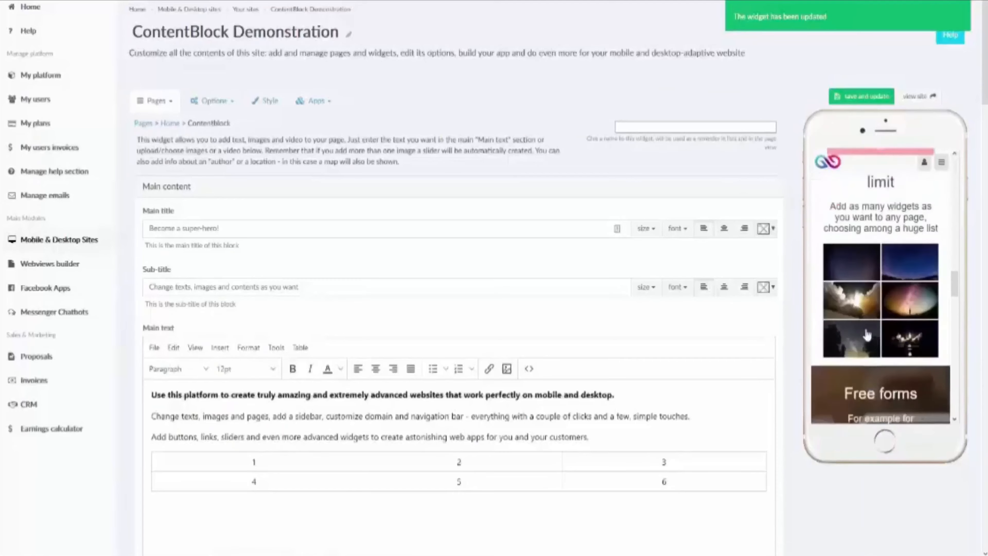
pyautogui.scroll(5, 857, 315)
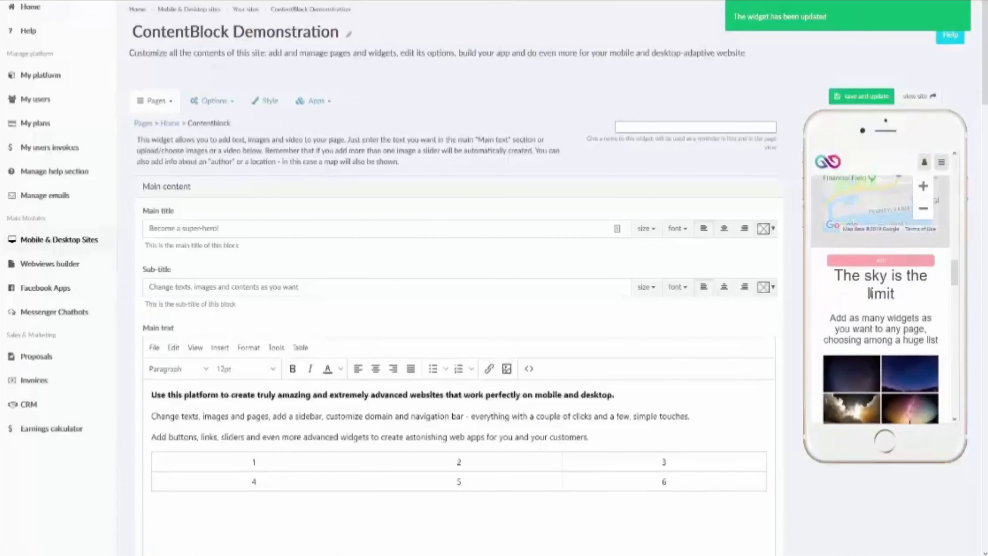
pyautogui.scroll(-10, 538, 296)
pyautogui.scroll(-20, 538, 296)
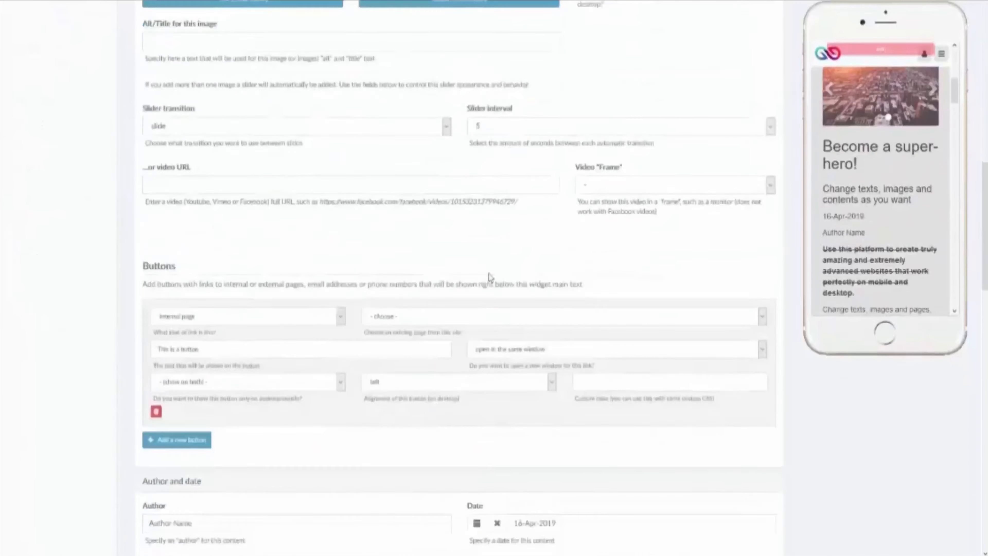
pyautogui.scroll(-8, 37, 331)
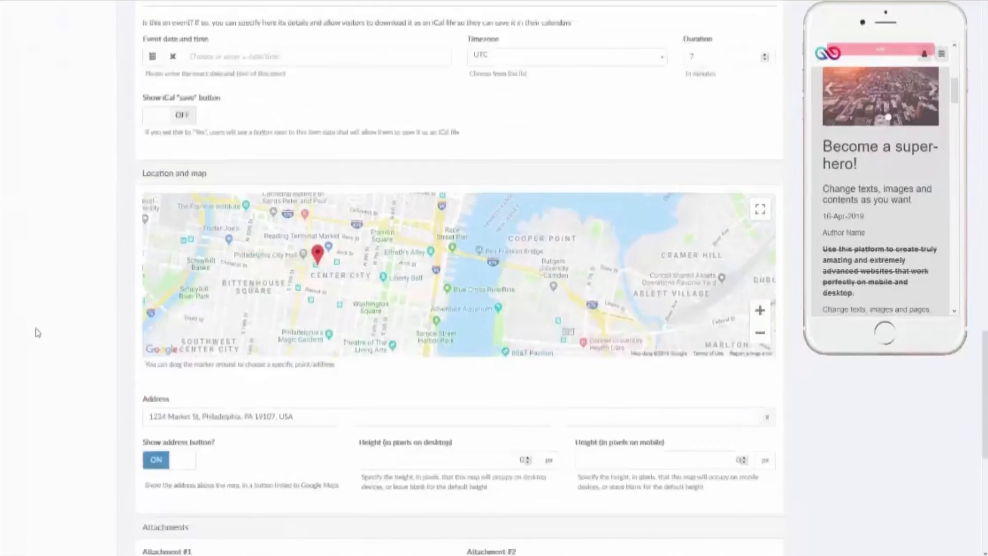
pyautogui.click(205, 437)
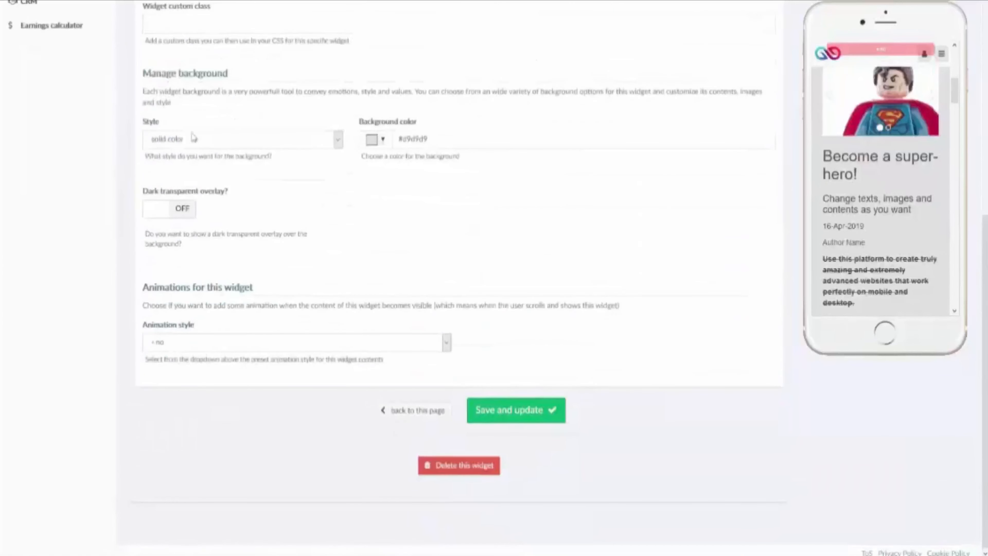
pyautogui.click(216, 145)
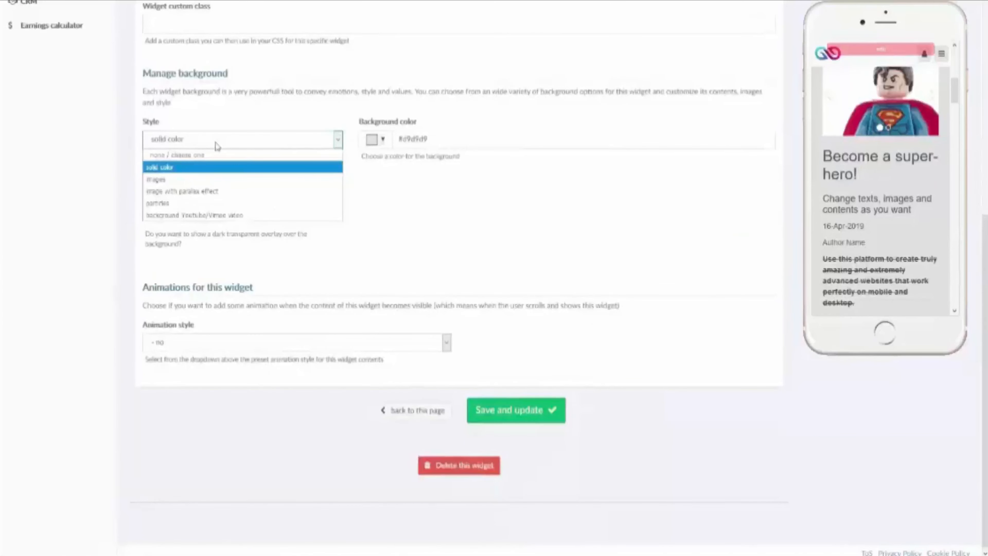
pyautogui.click(311, 215)
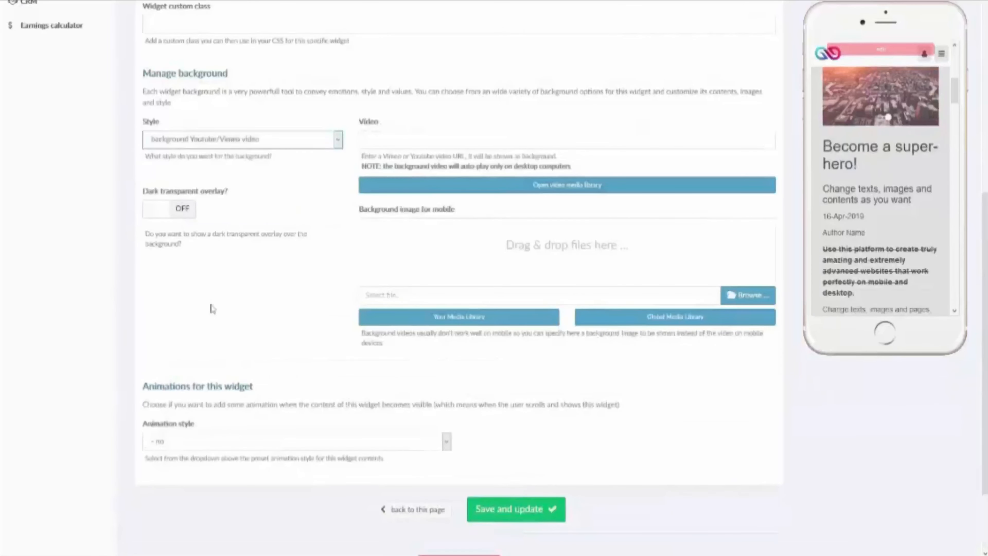
pyautogui.scroll(2, 322, 338)
pyautogui.scroll(-2, 322, 337)
pyautogui.scroll(10, 323, 341)
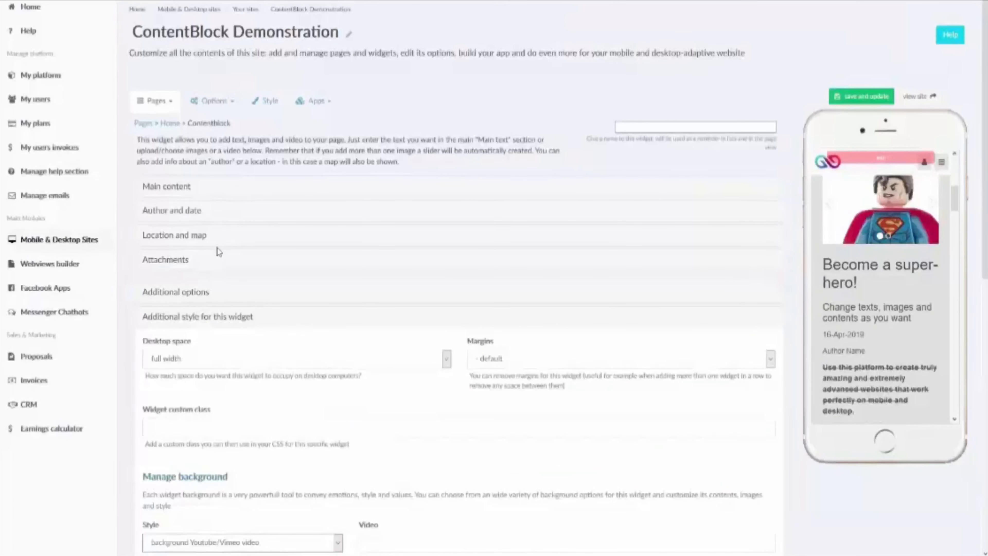
# Step: Expand Main content and scroll through its text, superhero and city images, 5-second slider and button fields
pyautogui.scroll(4, 845, 349)
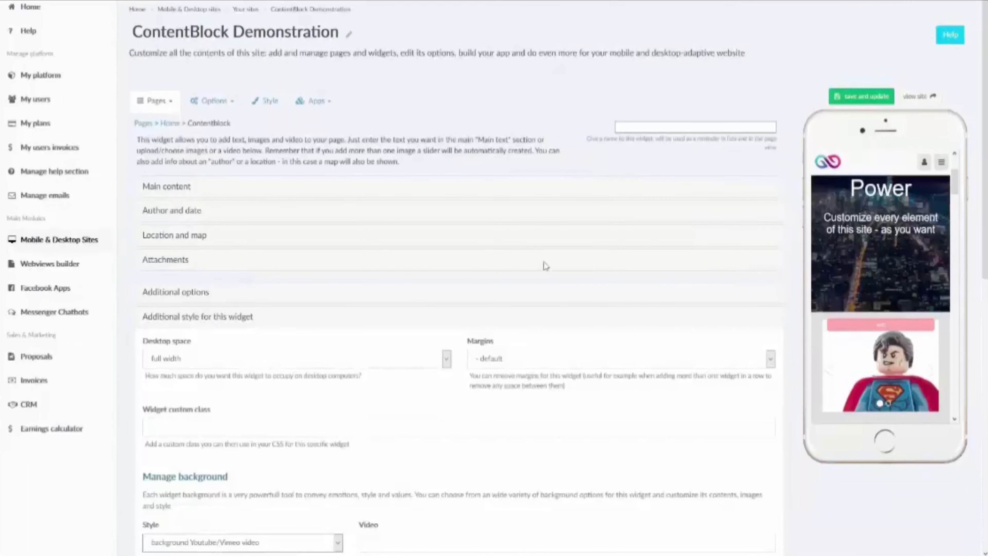
pyautogui.click(173, 187)
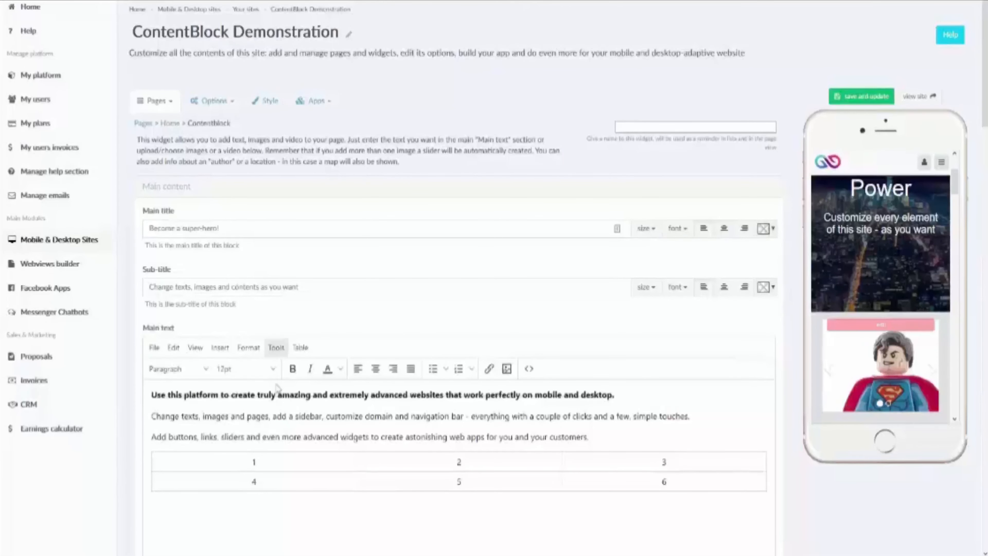
pyautogui.scroll(-2, 306, 393)
pyautogui.scroll(-4, 314, 391)
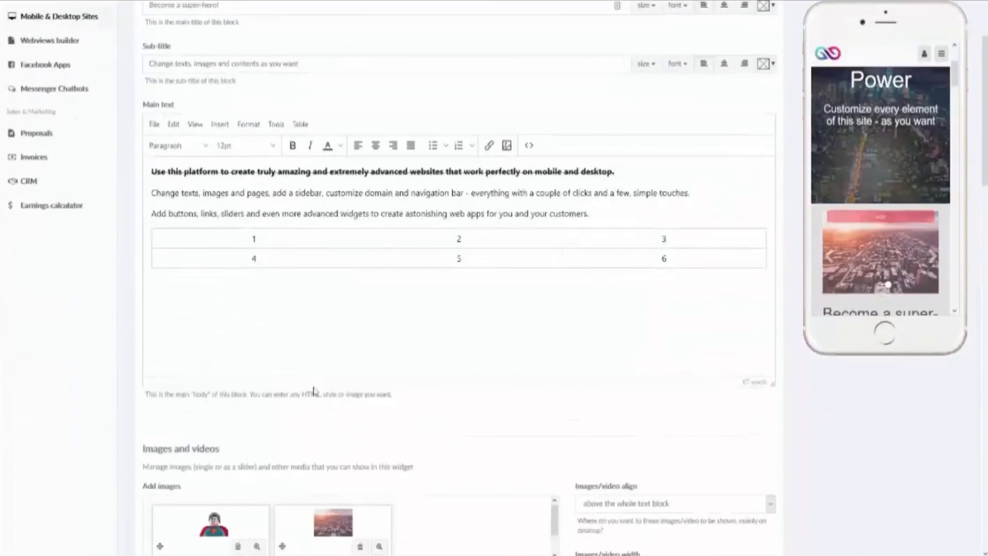
pyautogui.scroll(6, 314, 391)
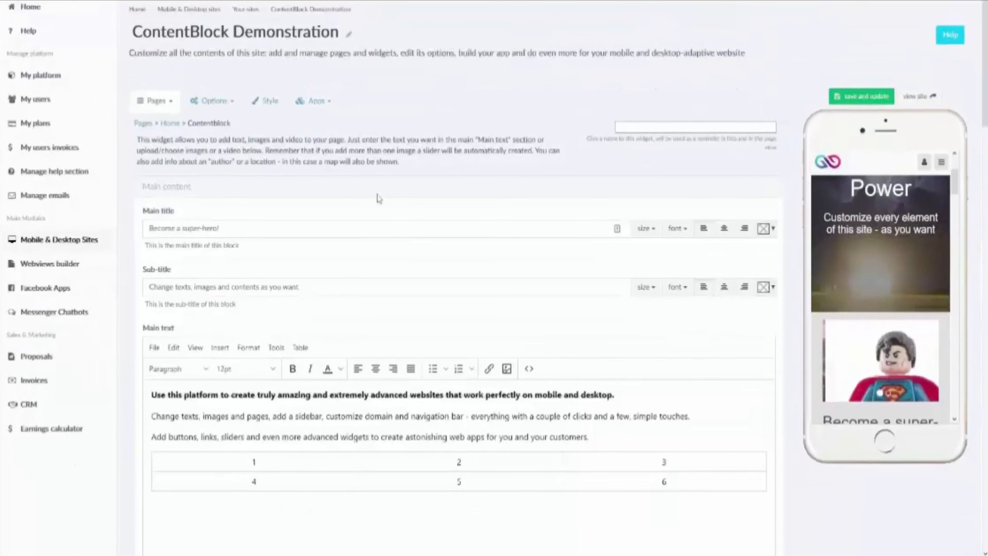
pyautogui.scroll(-2, 379, 199)
pyautogui.scroll(-10, 379, 199)
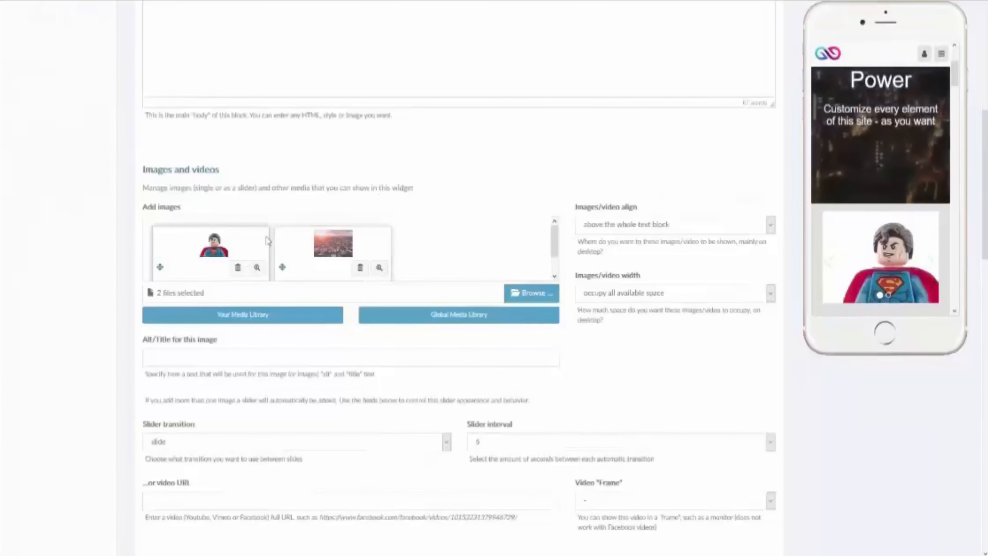
pyautogui.scroll(-1, 267, 248)
pyautogui.scroll(-2, 288, 265)
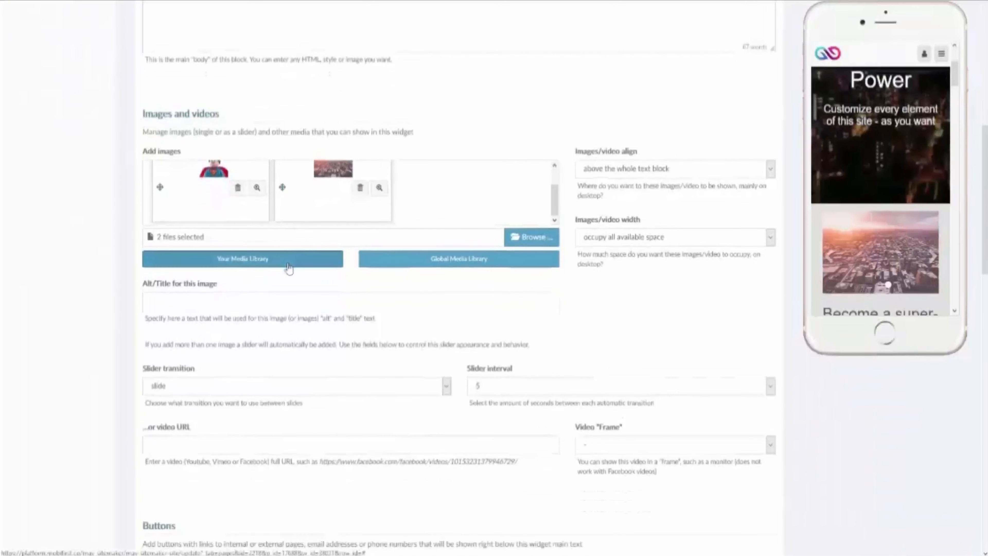
pyautogui.scroll(-4, 288, 268)
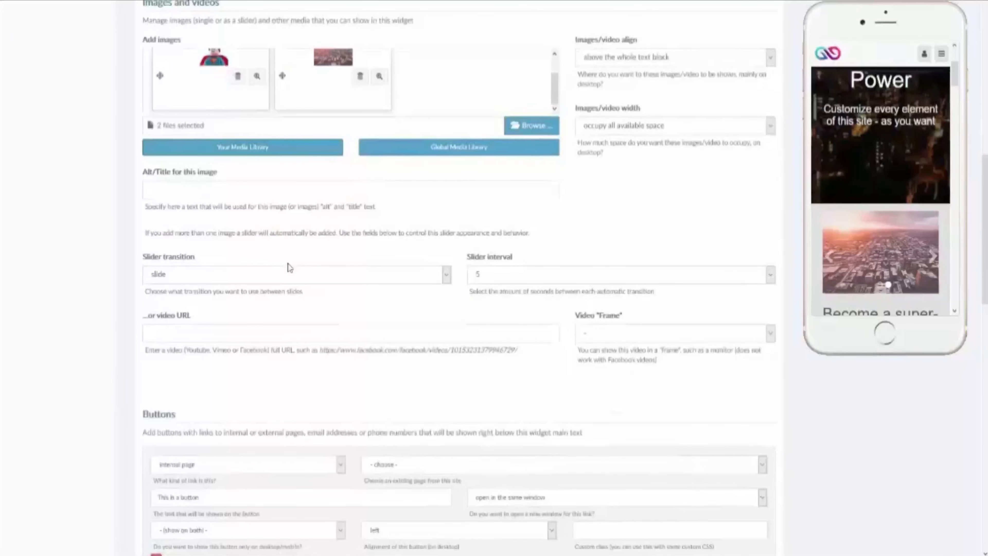
pyautogui.scroll(-10, 288, 268)
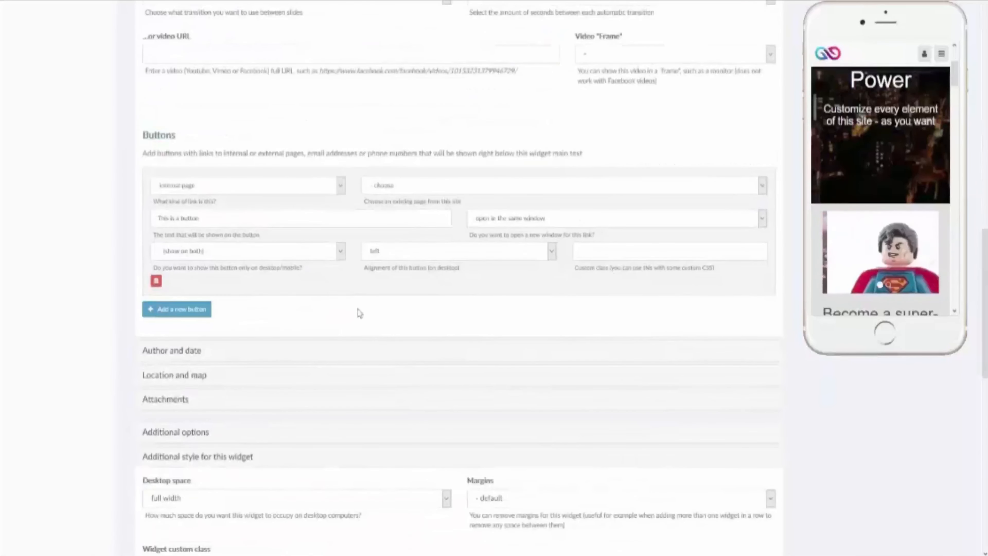